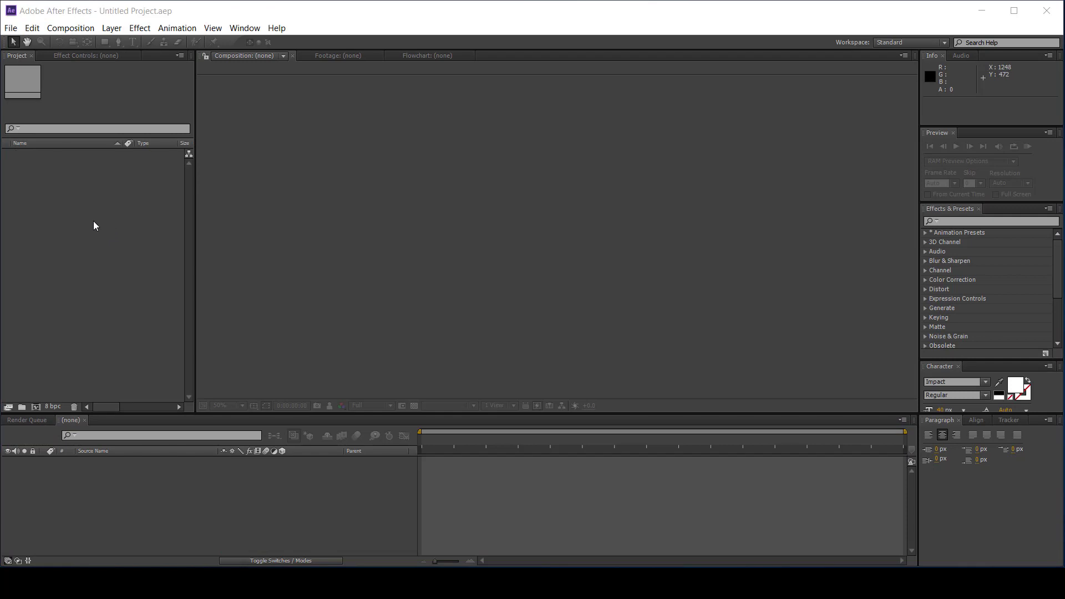
# Import WorldMap-A_non-Frame.png and create an HDTV 1080 29.97 composition with a duration of 0;00;08;00
pyautogui.doubleClick(93, 221)
pyautogui.doubleClick(483, 134)
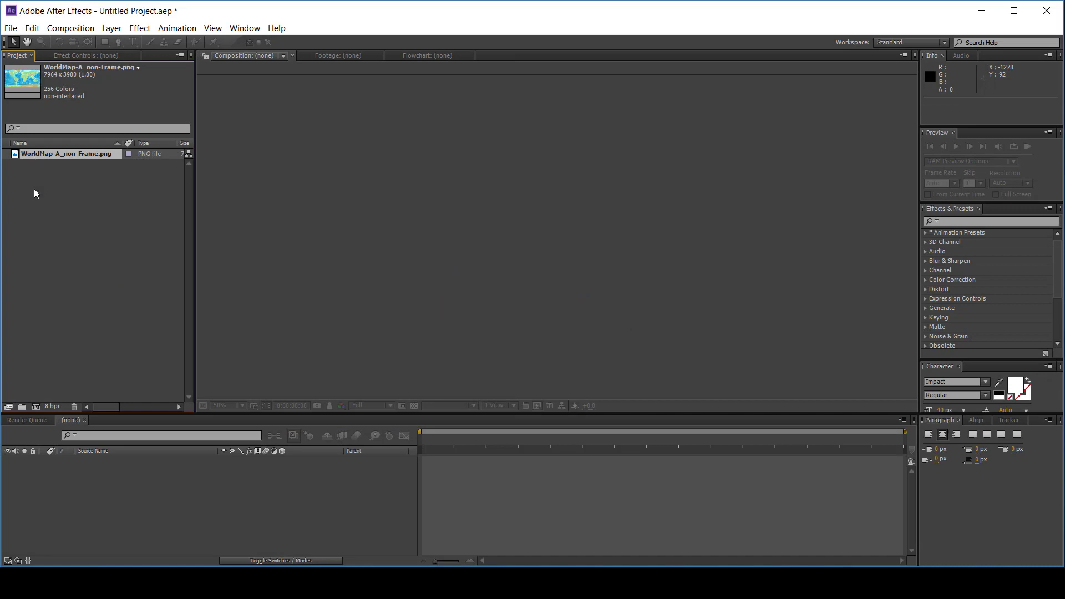
pyautogui.click(35, 236)
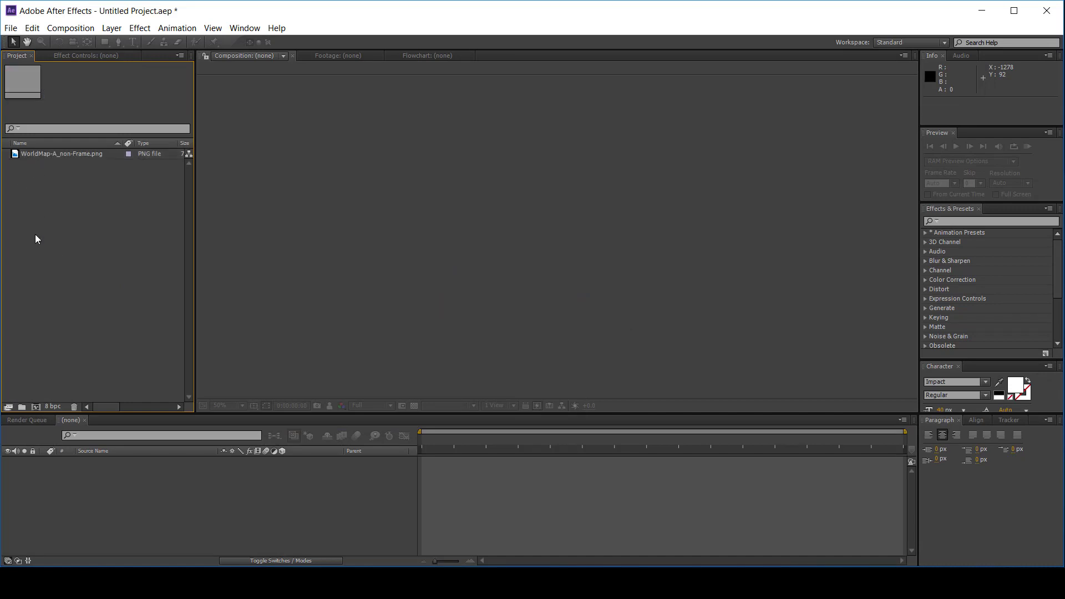
pyautogui.hotkey('ctrl', 'n')
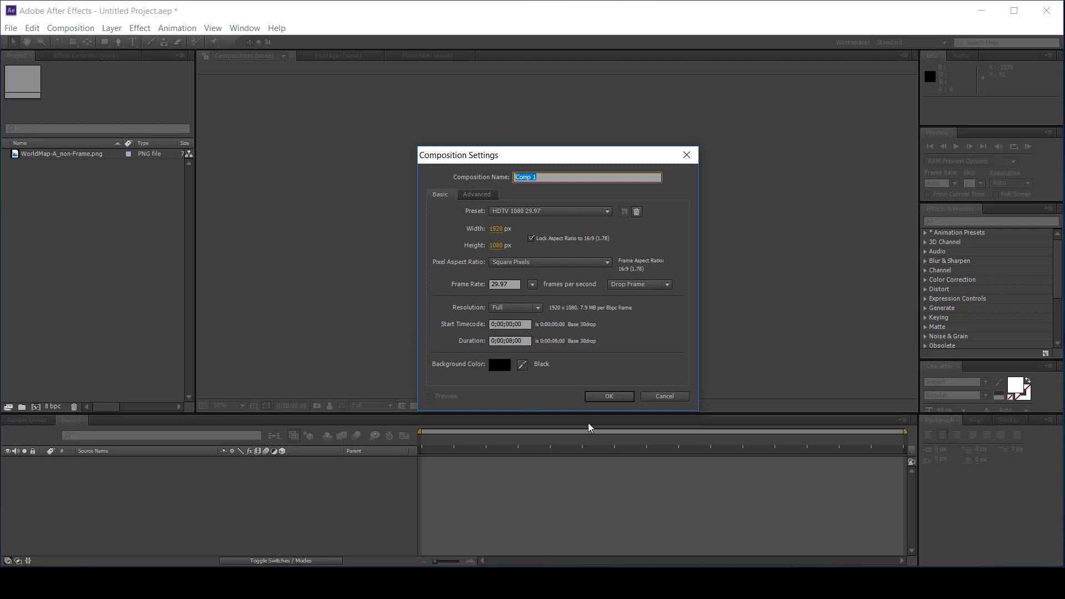
pyautogui.click(610, 398)
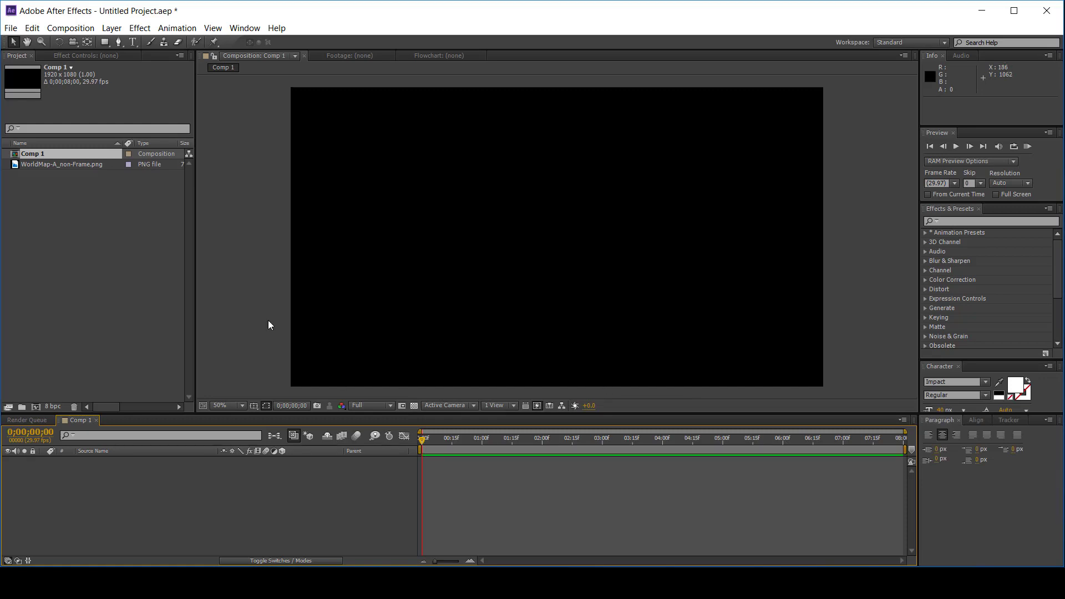
# Add the world map image to the composition as a layer and scale it to 20%
pyautogui.click(59, 165)
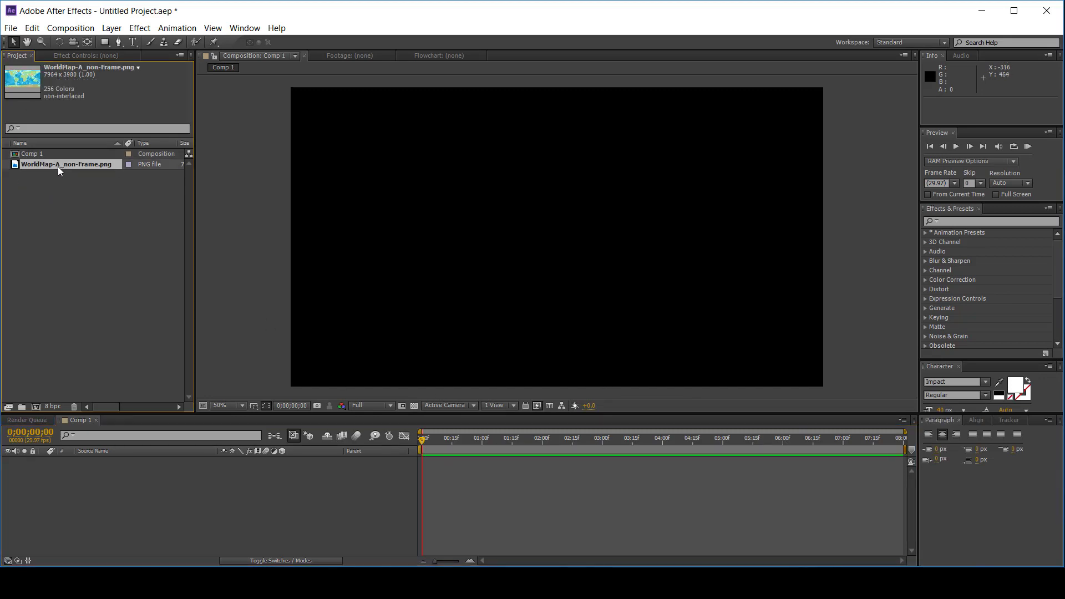
pyautogui.moveTo(57, 166); pyautogui.dragTo(181, 480)
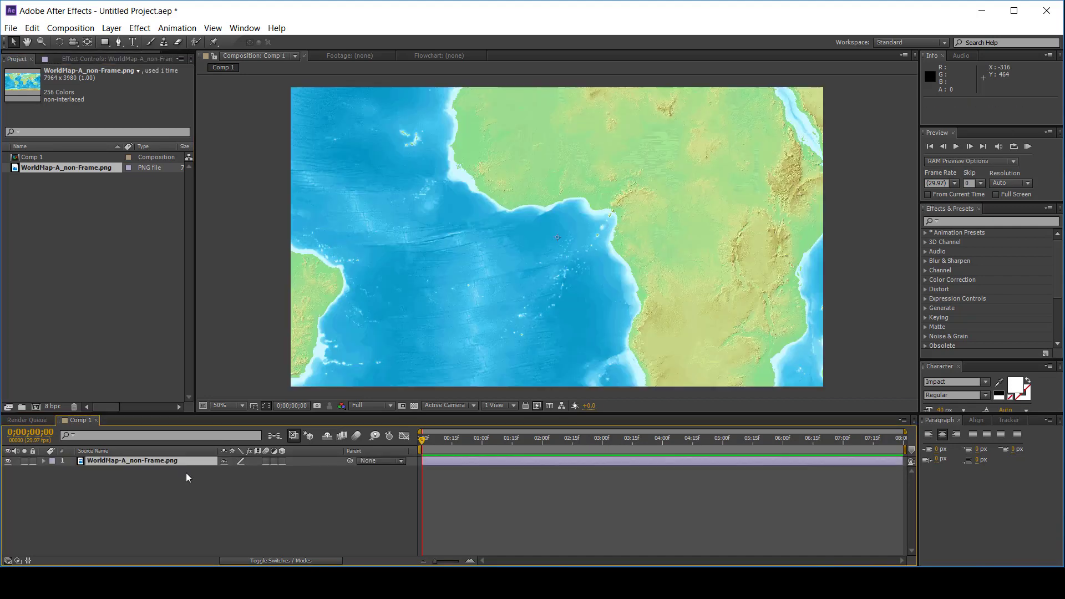
pyautogui.press('s')
pyautogui.moveTo(236, 471); pyautogui.dragTo(191, 470)
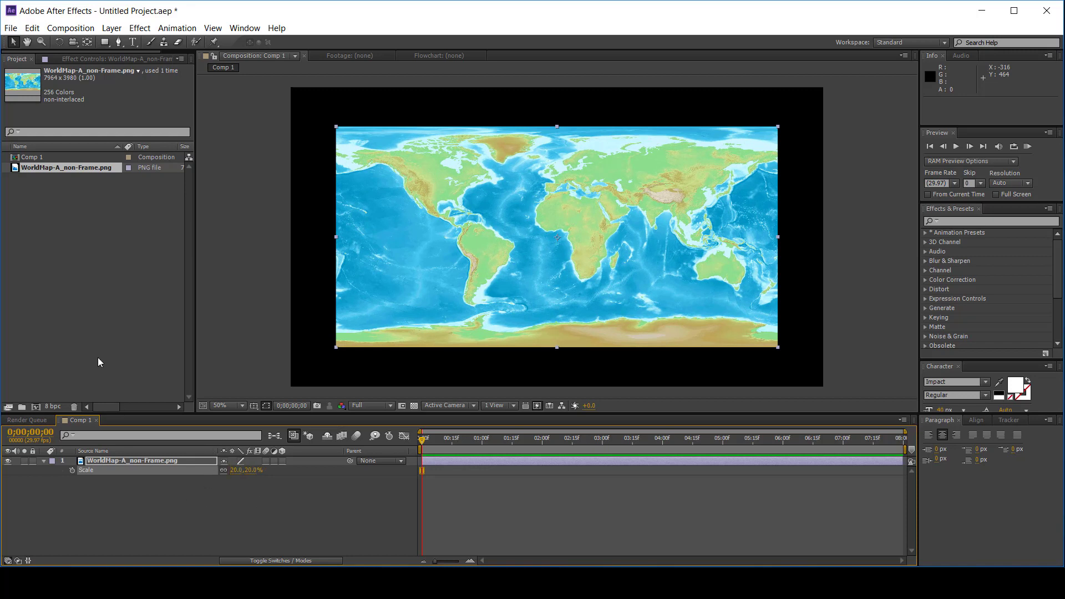
# Duplicate the map layer and move the copy against a vertical guide at the original's left edge, to about X -634
pyautogui.hotkey('ctrl', 'd')
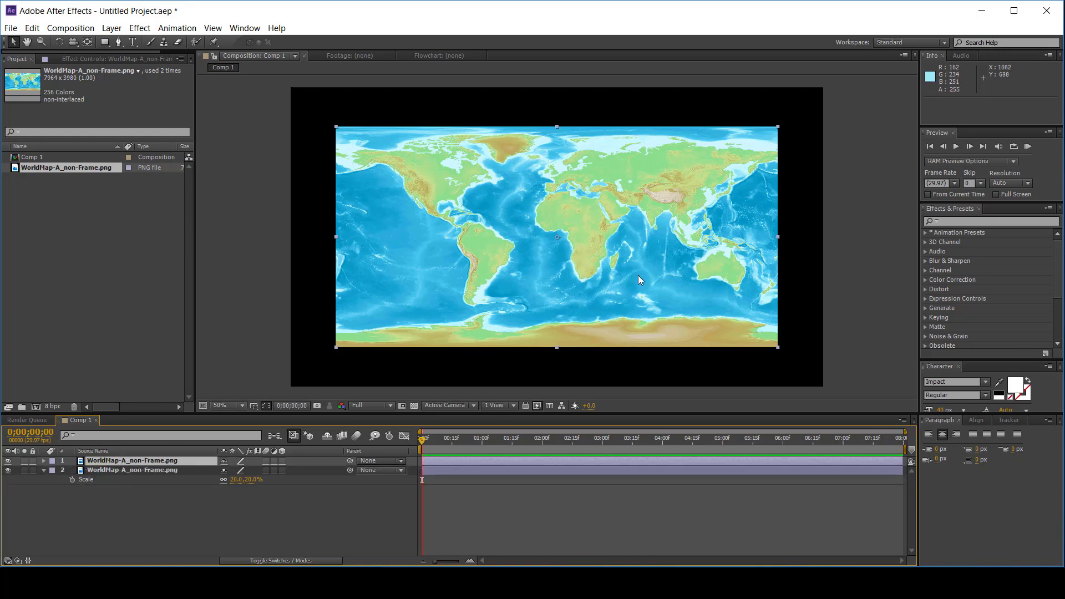
pyautogui.hotkey('ctrl', 'r')
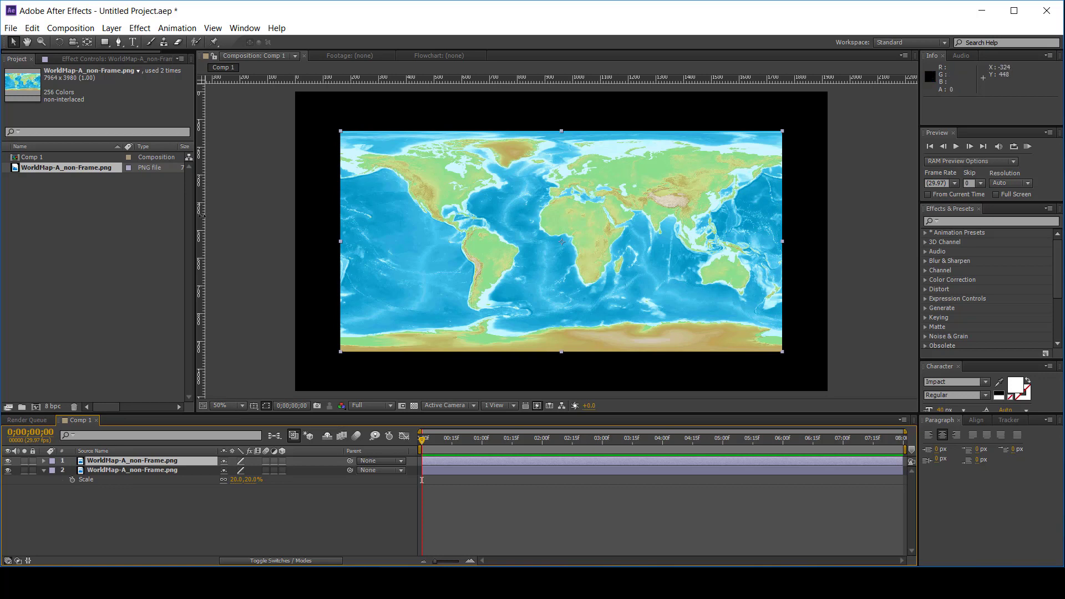
pyautogui.moveTo(203, 215); pyautogui.dragTo(340, 213)
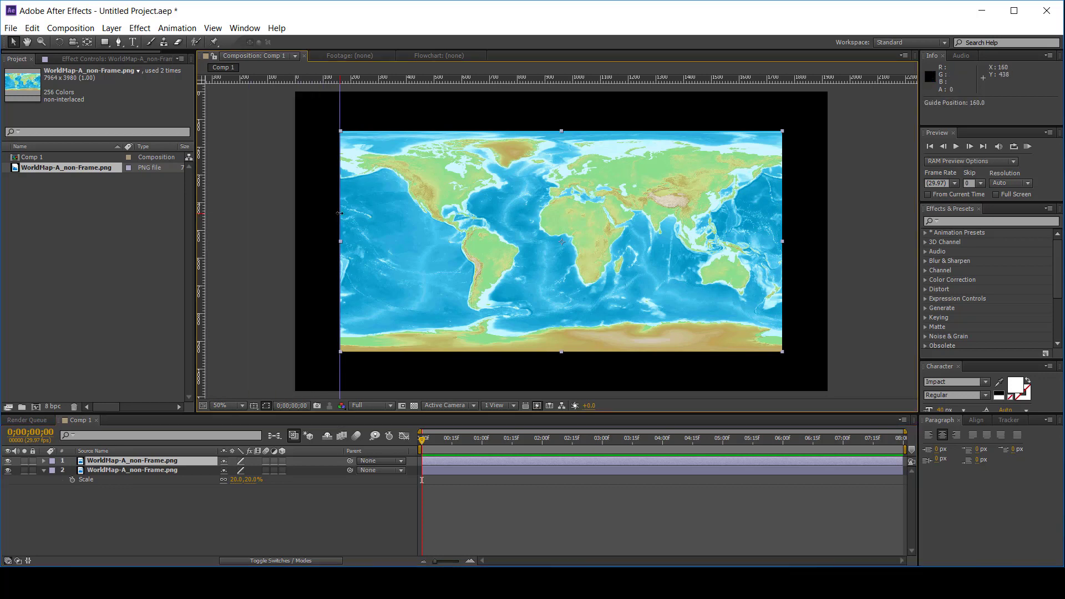
pyautogui.moveTo(762, 277); pyautogui.dragTo(321, 280)
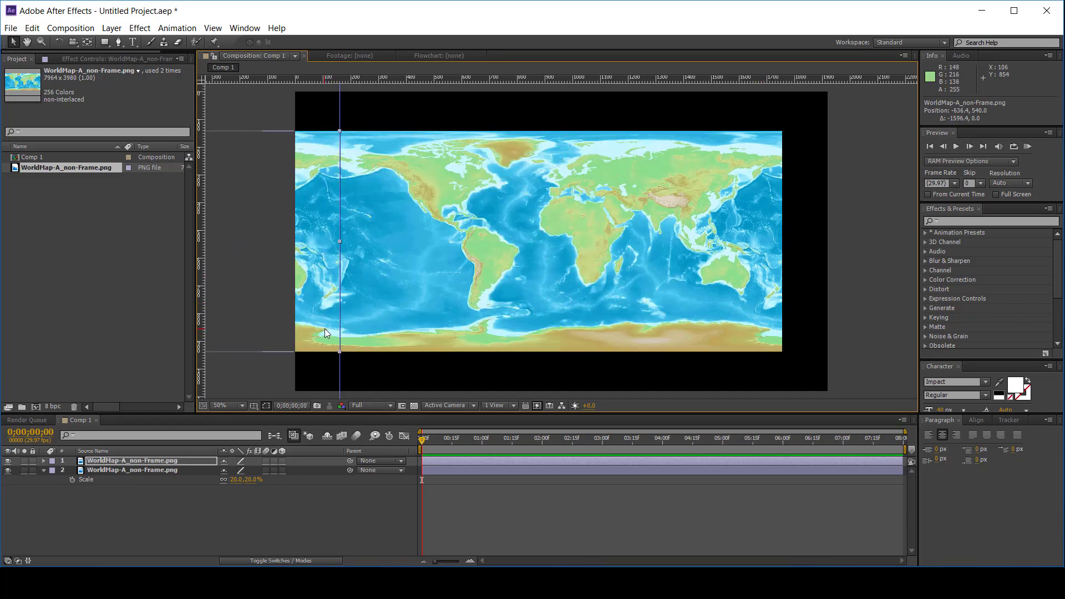
pyautogui.click(318, 368)
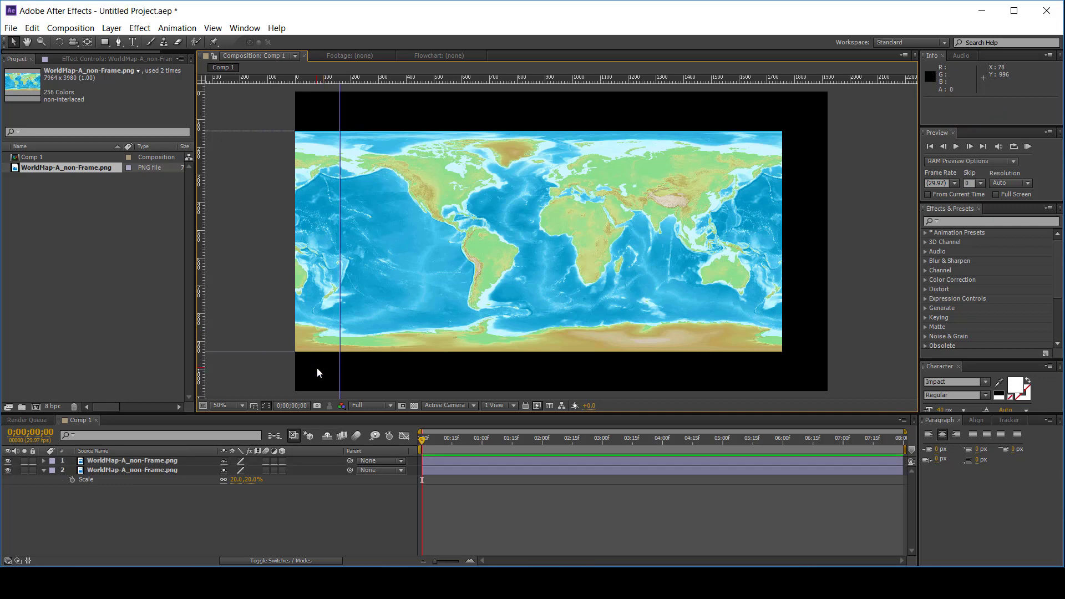
# Keyframe both map layers' Position at the first and last frames, shifting them about 1591 px right at the end
pyautogui.hotkey('ctrl', 'a')
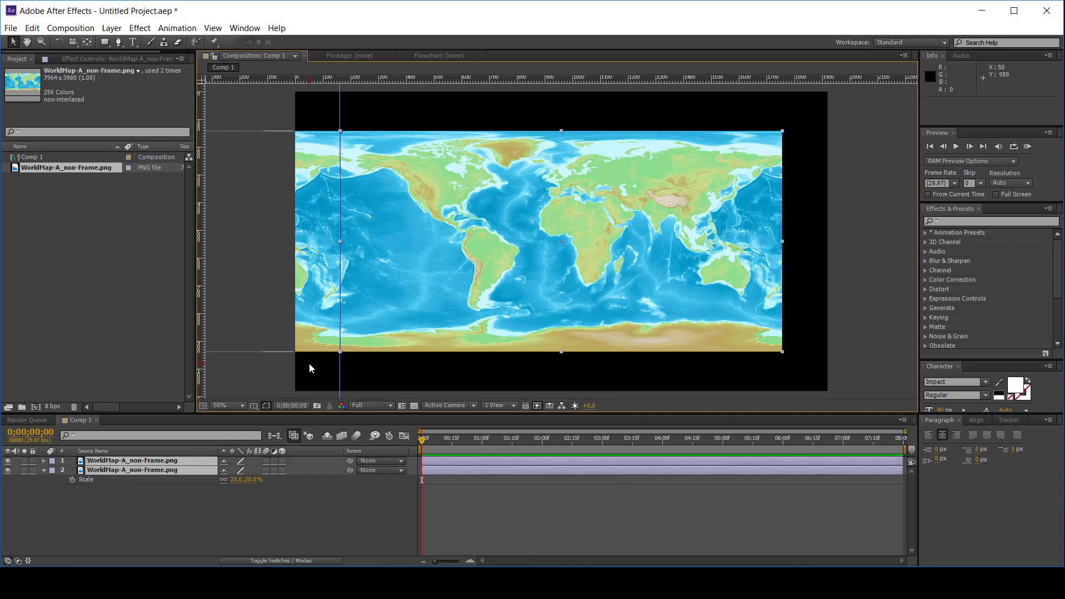
pyautogui.press('p')
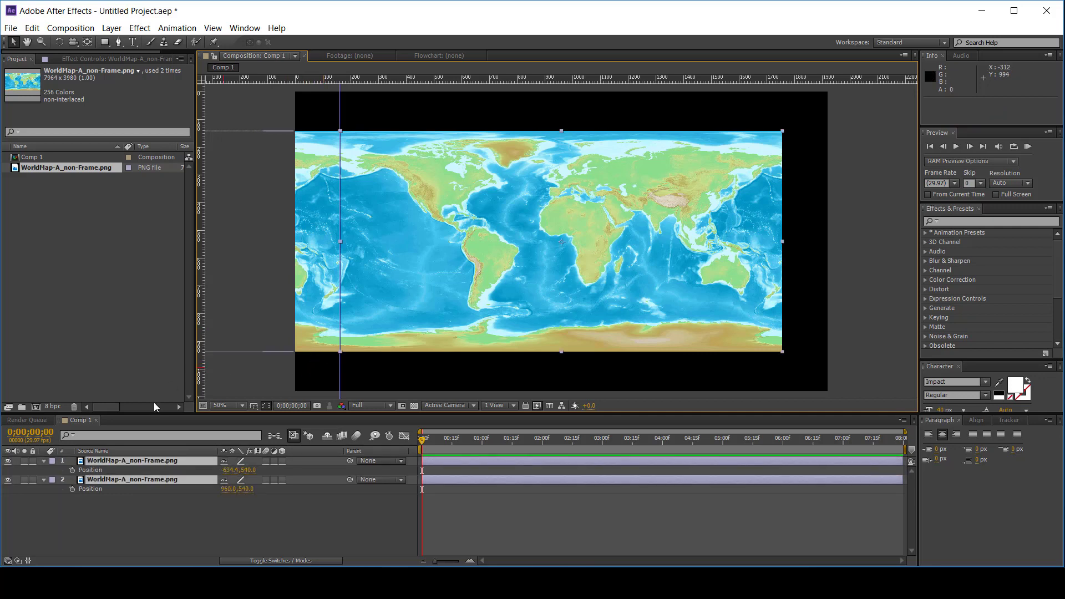
pyautogui.click(72, 470)
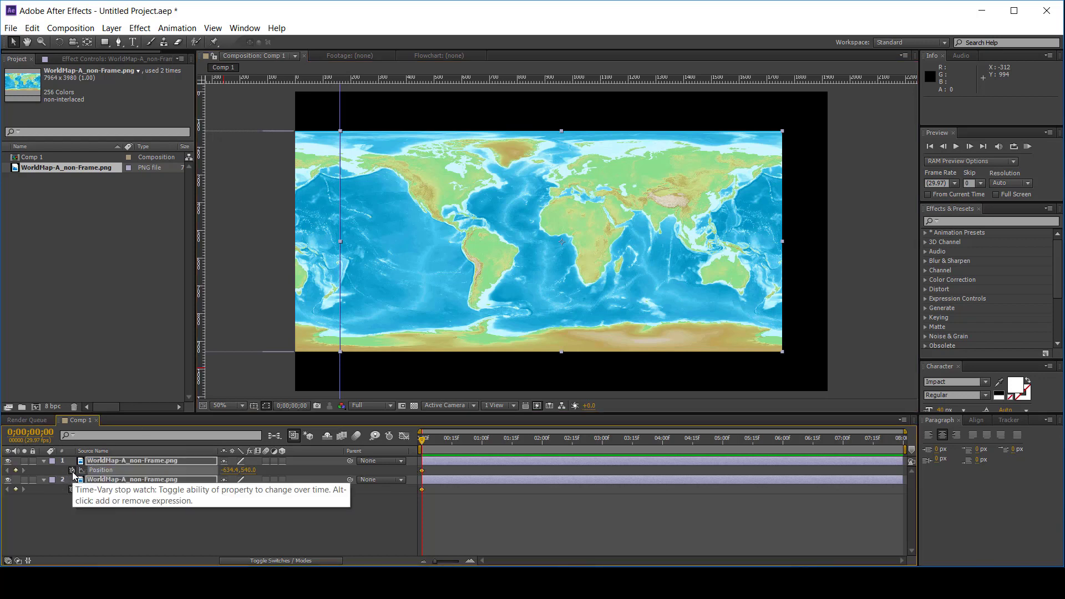
pyautogui.press('End')
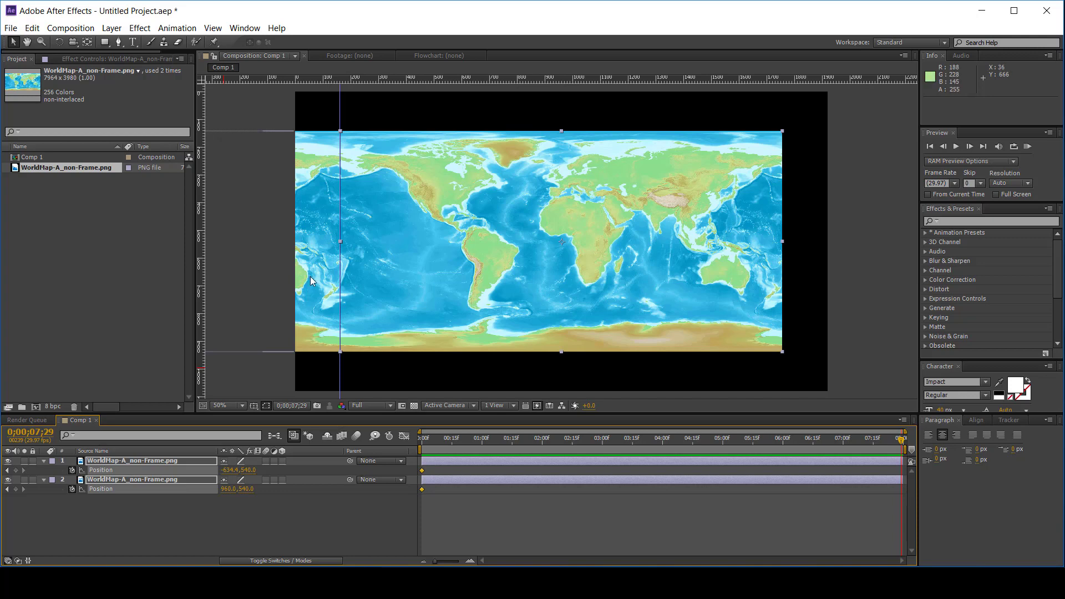
pyautogui.moveTo(310, 277); pyautogui.dragTo(756, 271)
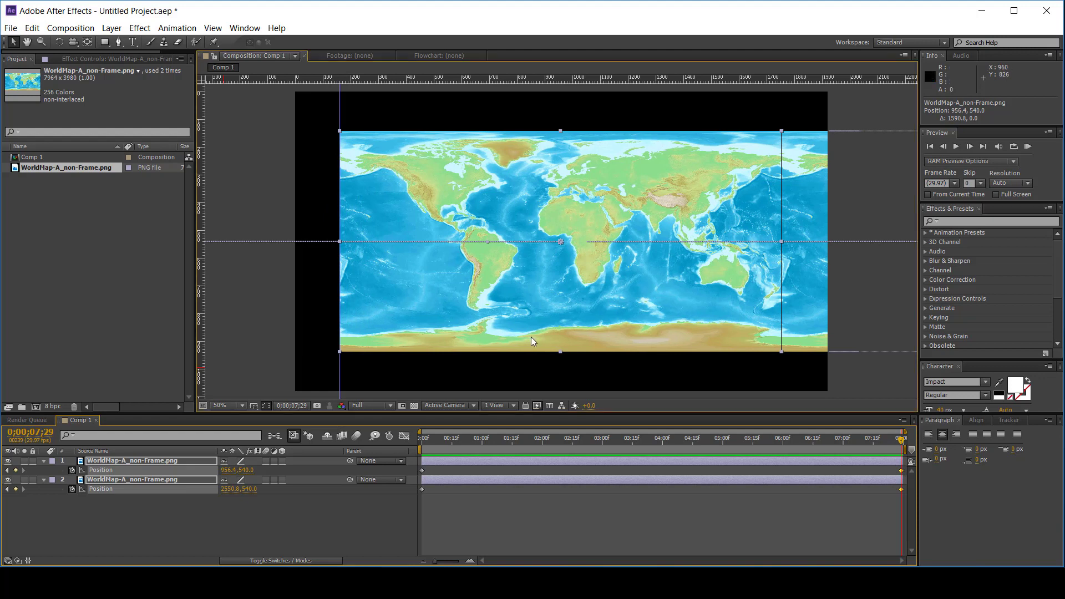
pyautogui.click(68, 517)
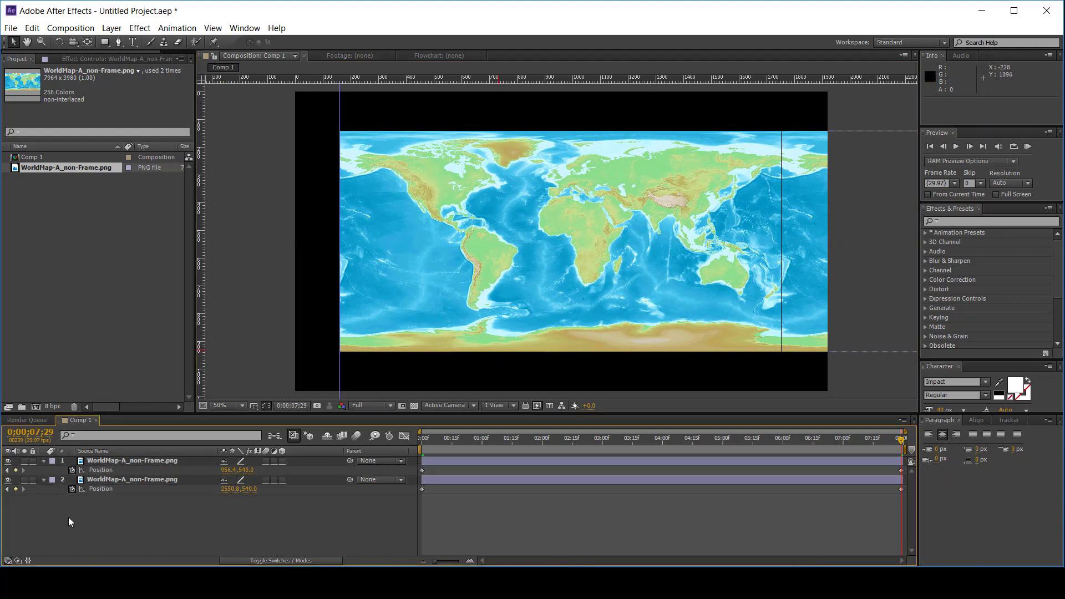
# Rename the composition as World Map
pyautogui.hotkey('ctrl', 'k')
pyautogui.write('World Map')
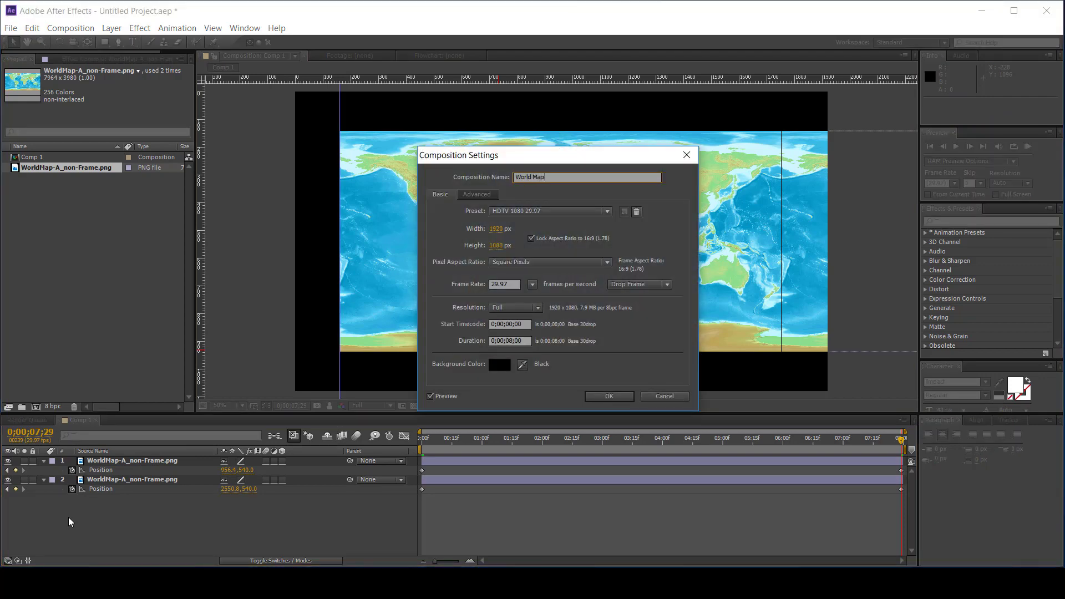
pyautogui.press('Return')
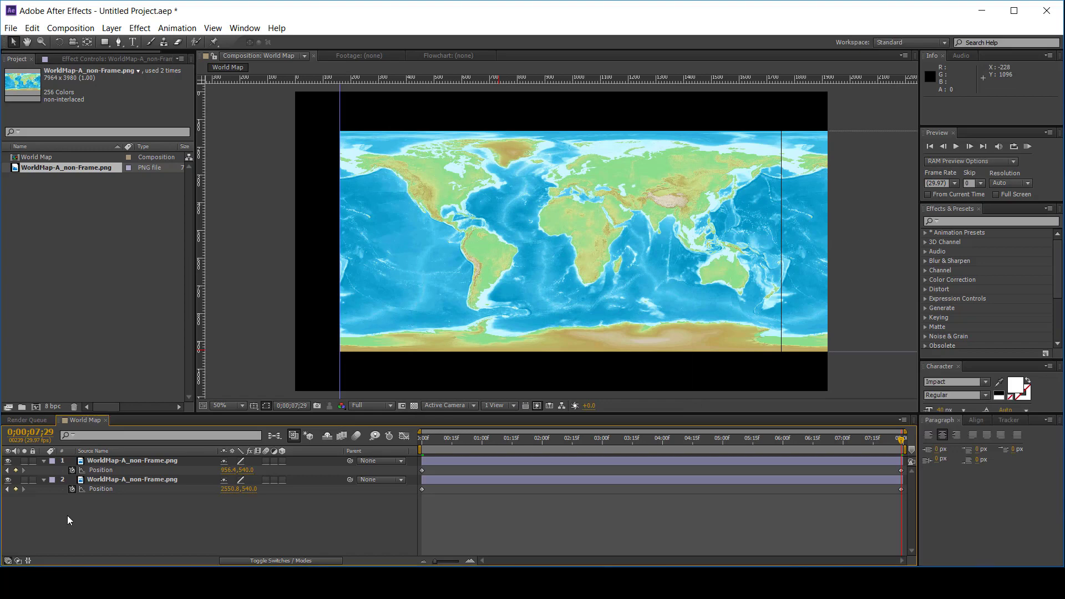
# Create a new composition named Globe and place the World Map composition in it as a layer
pyautogui.hotkey('ctrl', 'n')
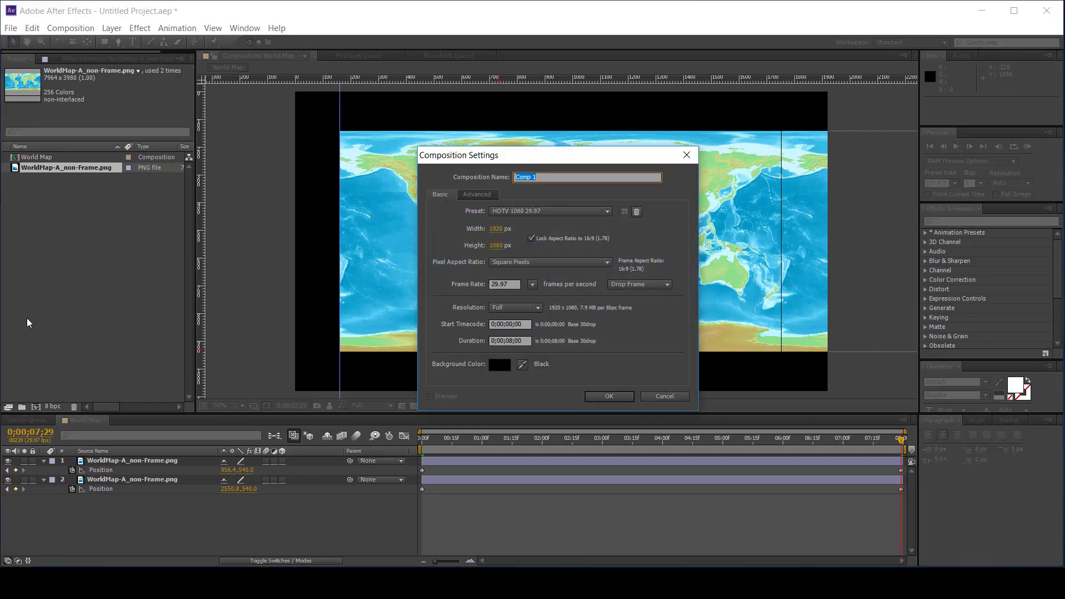
pyautogui.write('Globe')
pyautogui.press('Return')
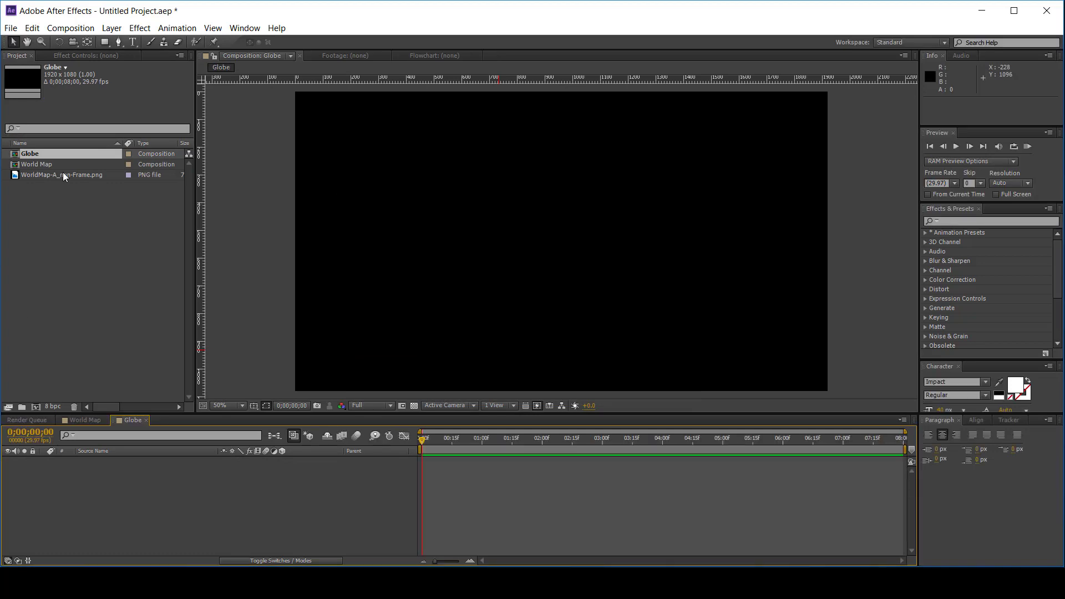
pyautogui.moveTo(46, 165); pyautogui.dragTo(112, 467)
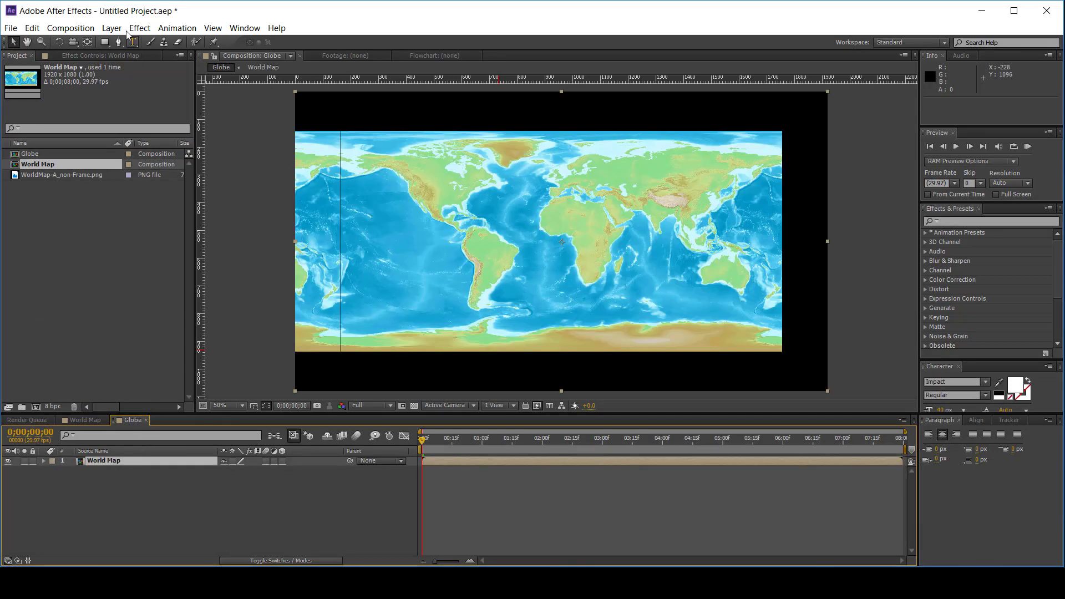
# Draw a centred circular mask about 780 px in diameter on the World Map layer with the Ellipse tool
pyautogui.moveTo(109, 45); pyautogui.dragTo(139, 65)
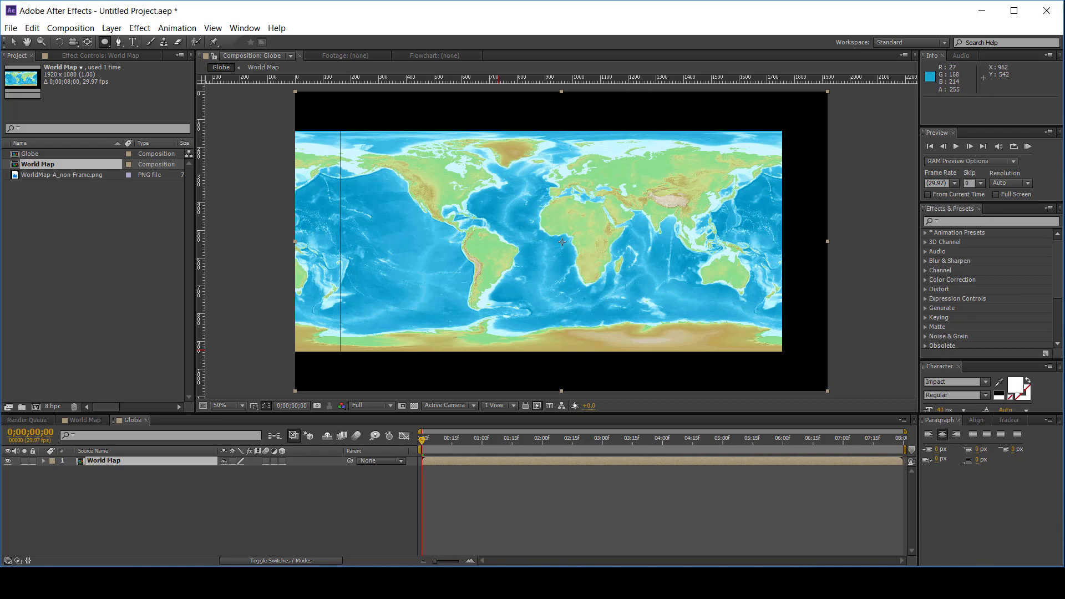
pyautogui.moveTo(562, 242); pyautogui.dragTo(668, 334)
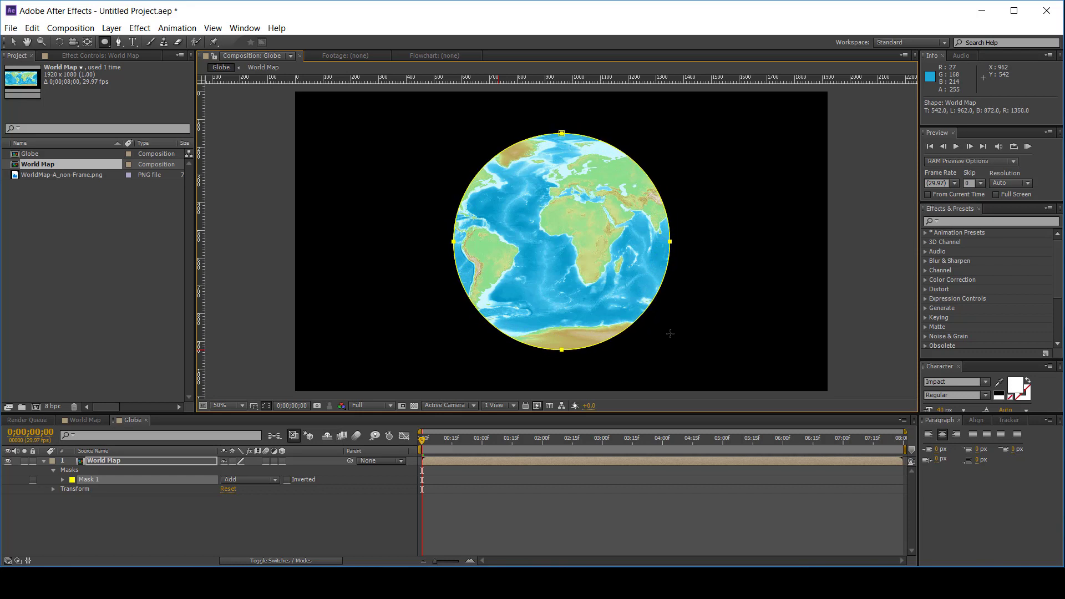
pyautogui.click(294, 511)
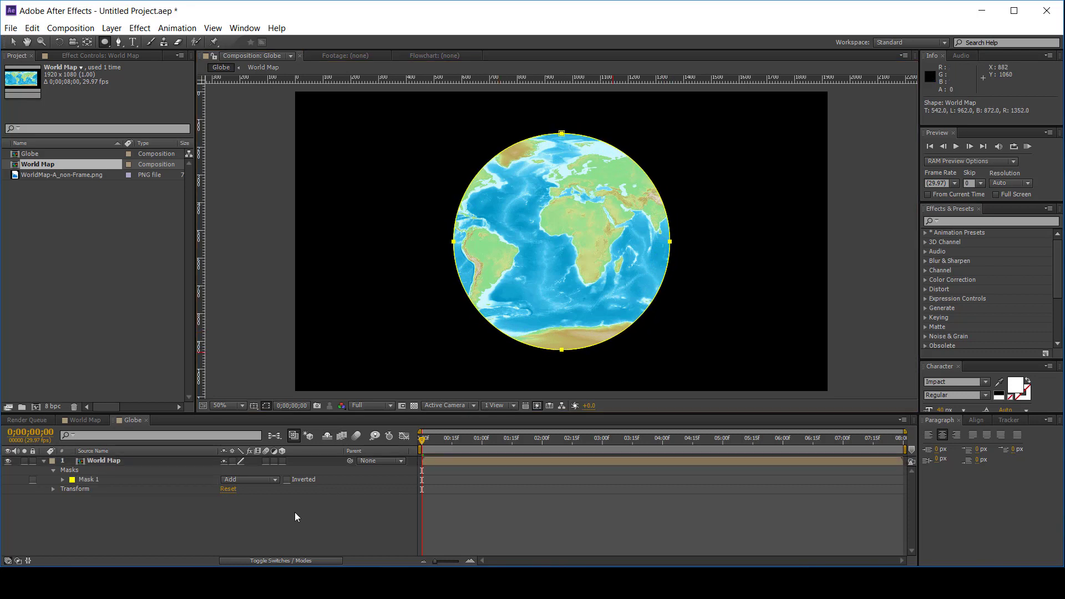
# Set the Globe composition's preview resolution to Third and play a RAM preview of the map rotation
pyautogui.press('space')
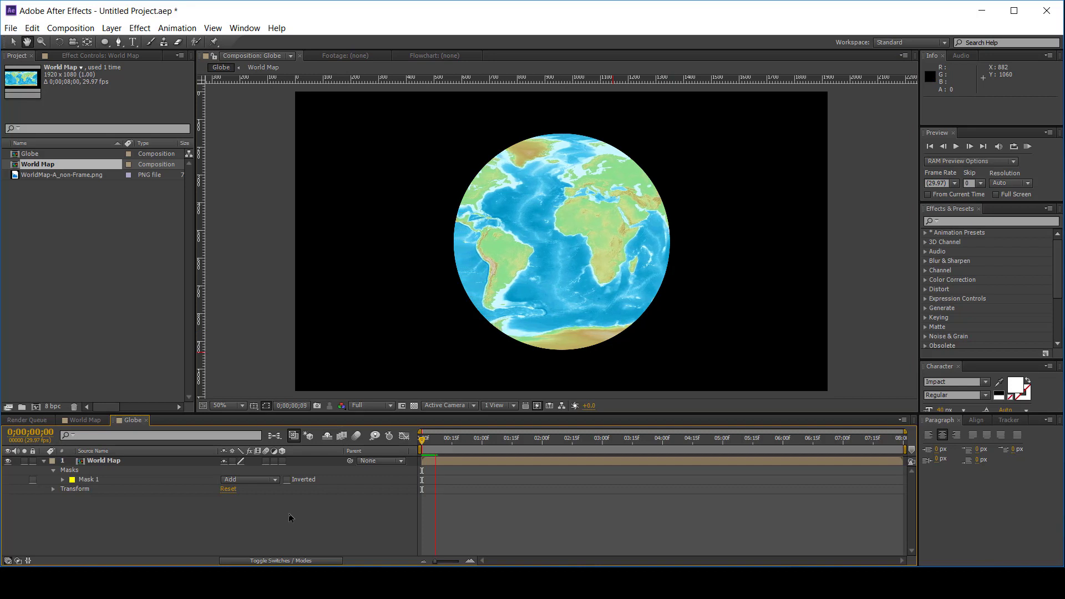
pyautogui.press('q')
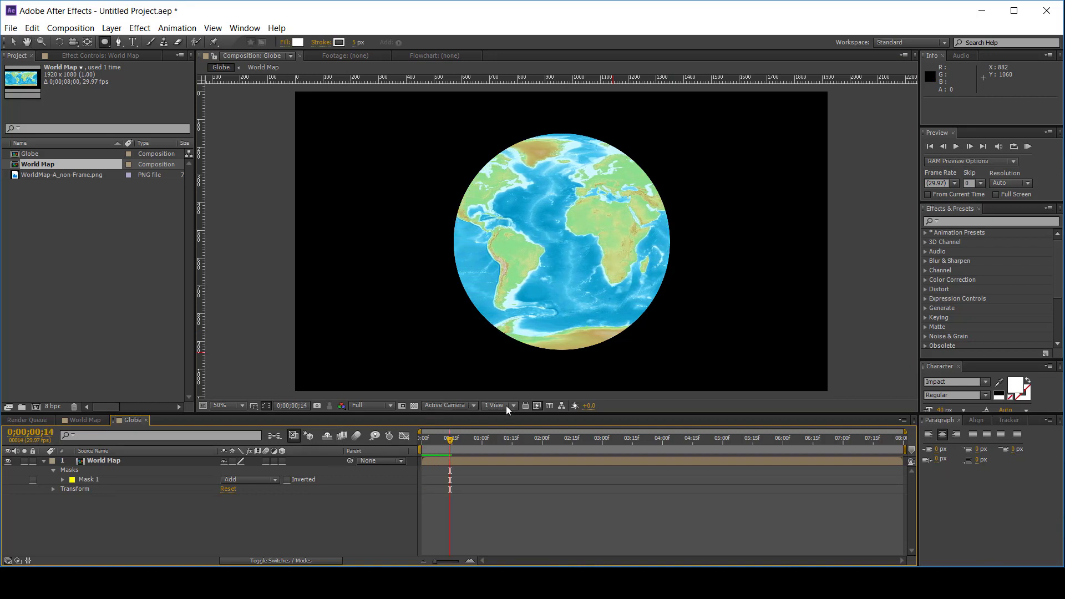
pyautogui.click(358, 405)
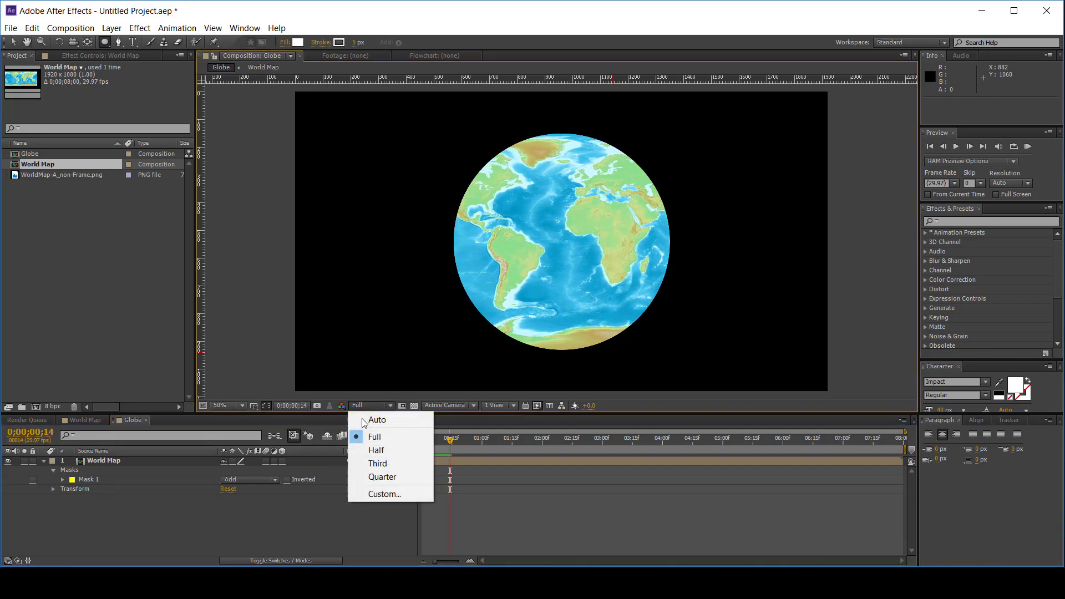
pyautogui.click(366, 465)
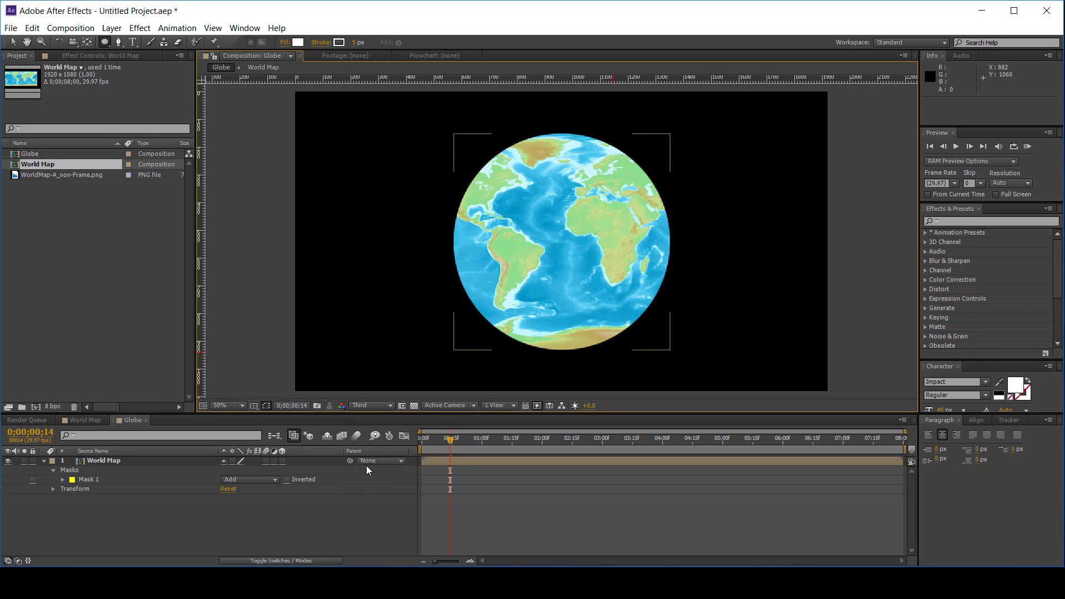
pyautogui.press('KP_0')
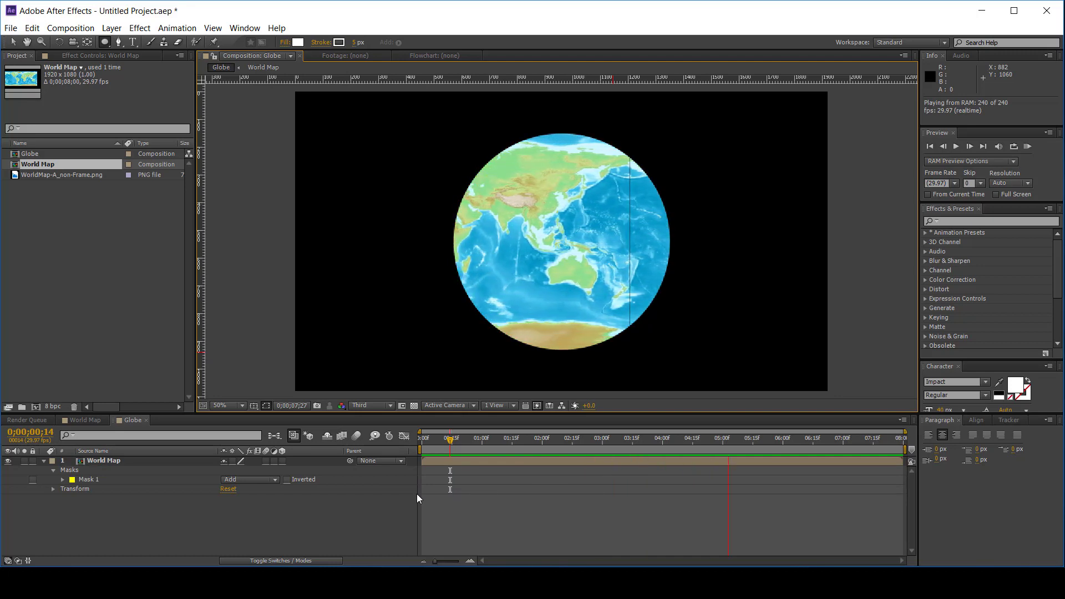
pyautogui.press('space')
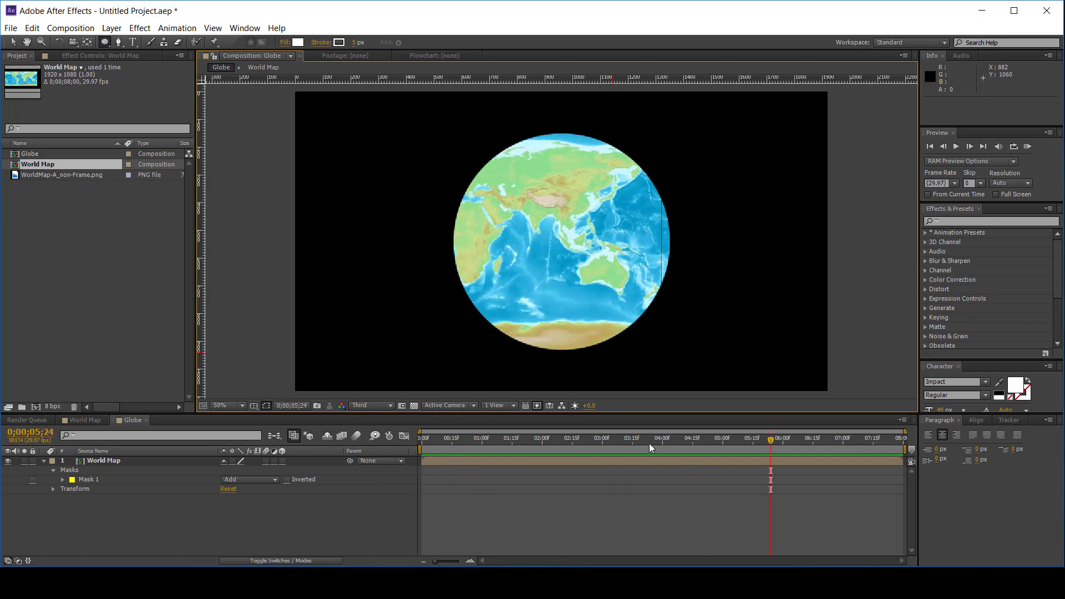
# Compare the Globe composition at about 0;00;03;27 with the full World Map composition, and go to the latter's first frame
pyautogui.moveTo(640, 442); pyautogui.dragTo(657, 441)
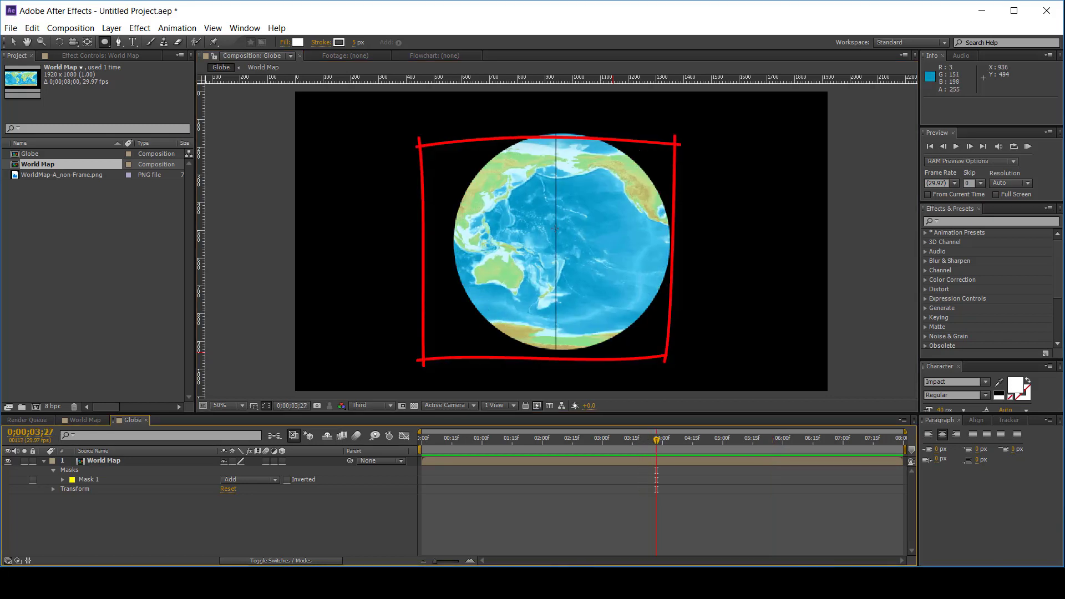
pyautogui.click(82, 421)
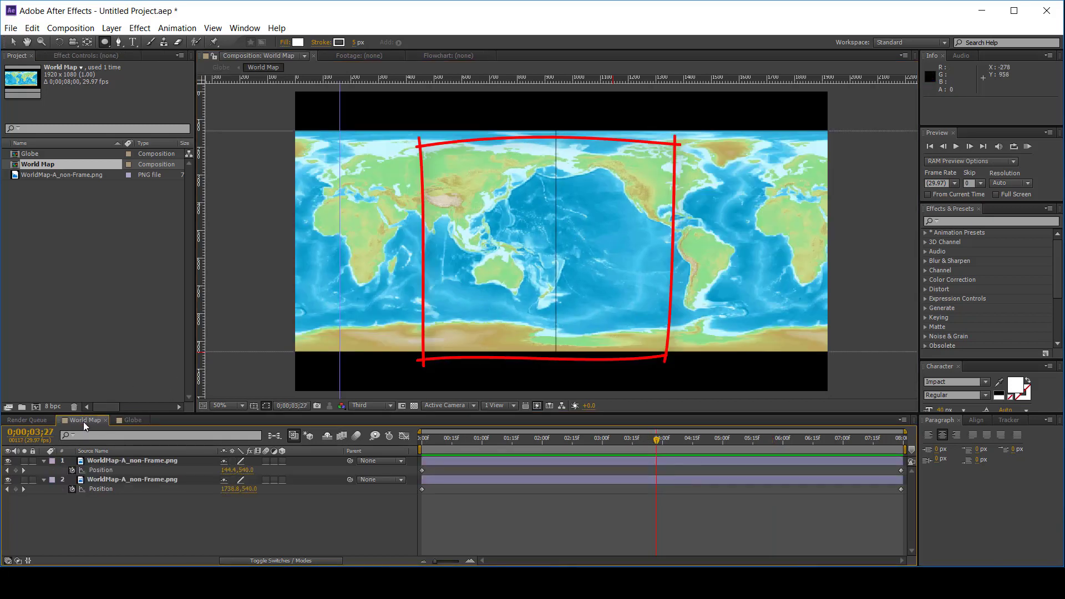
pyautogui.press('Home')
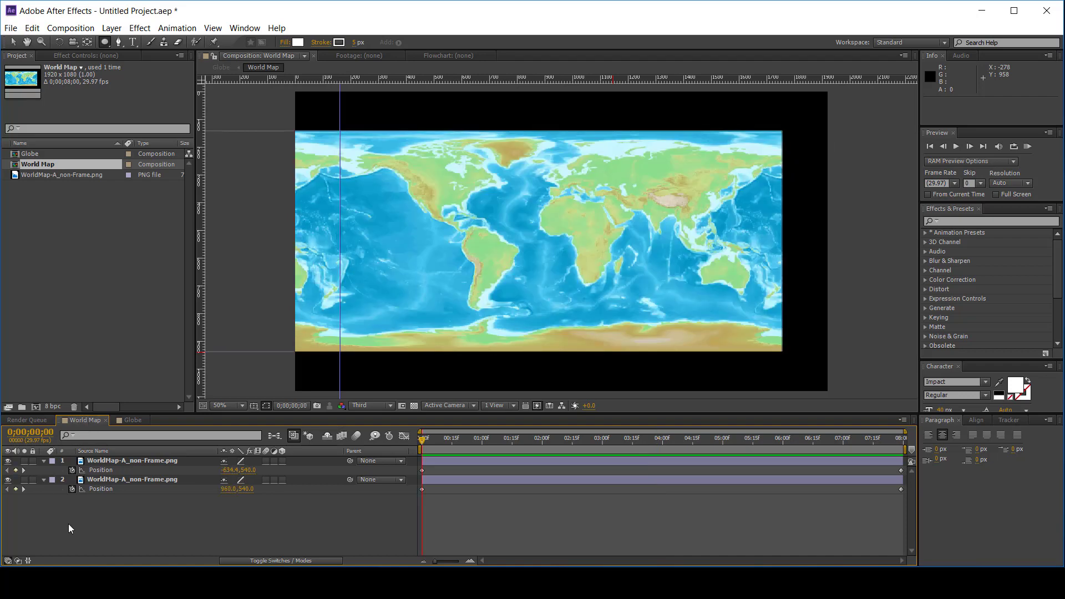
# Shift the upper WorldMap-A_non-Frame.png layer 4 px to the right at the first frame, to position -630.4, 540
pyautogui.click(102, 461)
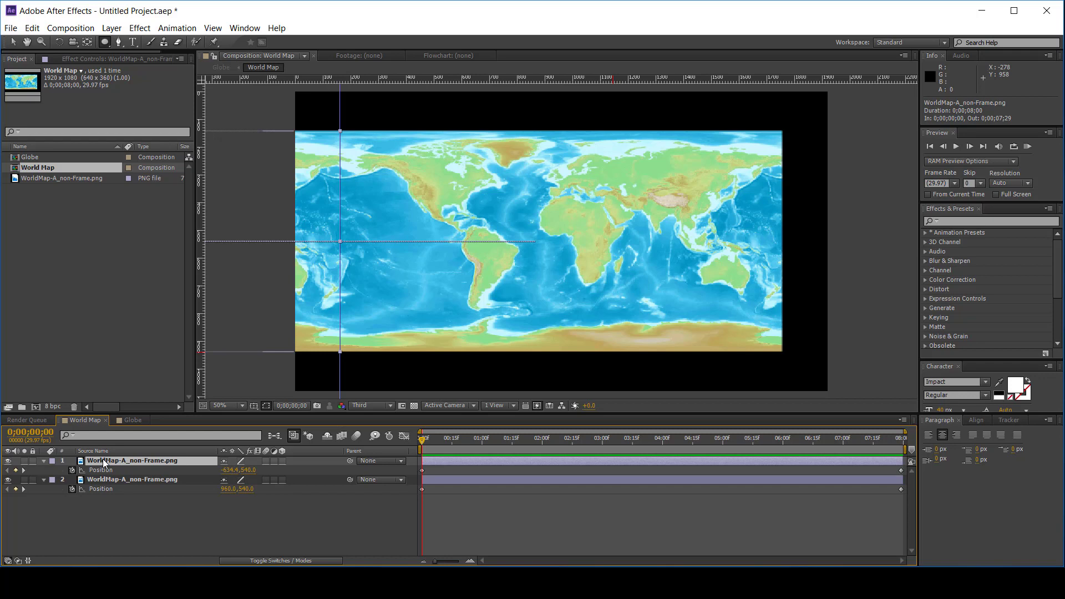
pyautogui.press('Right')
pyautogui.press('Right')
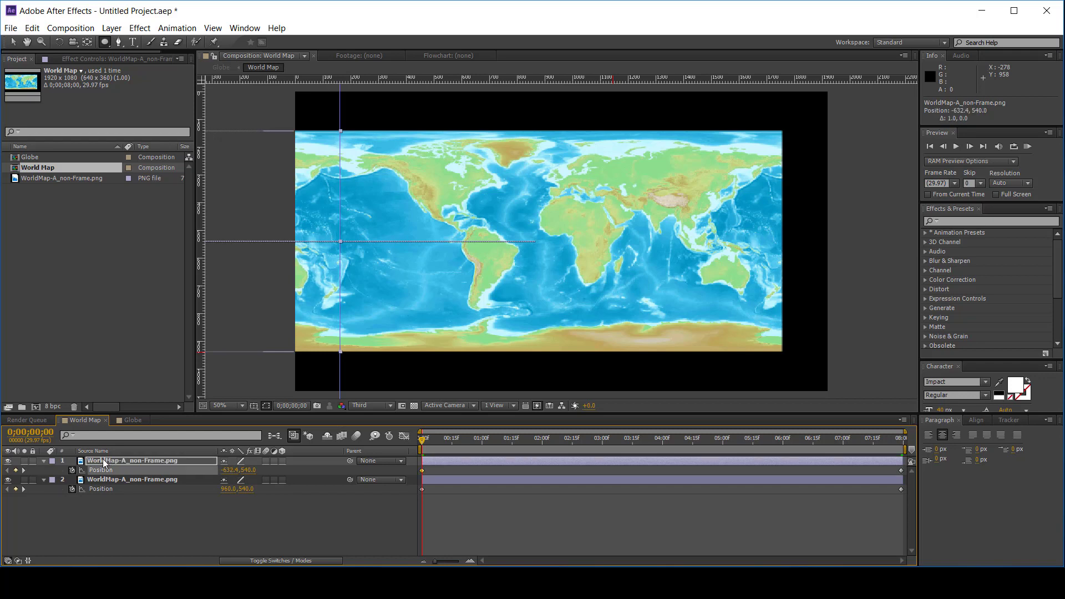
pyautogui.press('Right')
pyautogui.press('Right')
# Nudge the same upper map layer at the last frame, 0;00;07;29, to position 960.4, 540
pyautogui.press('End')
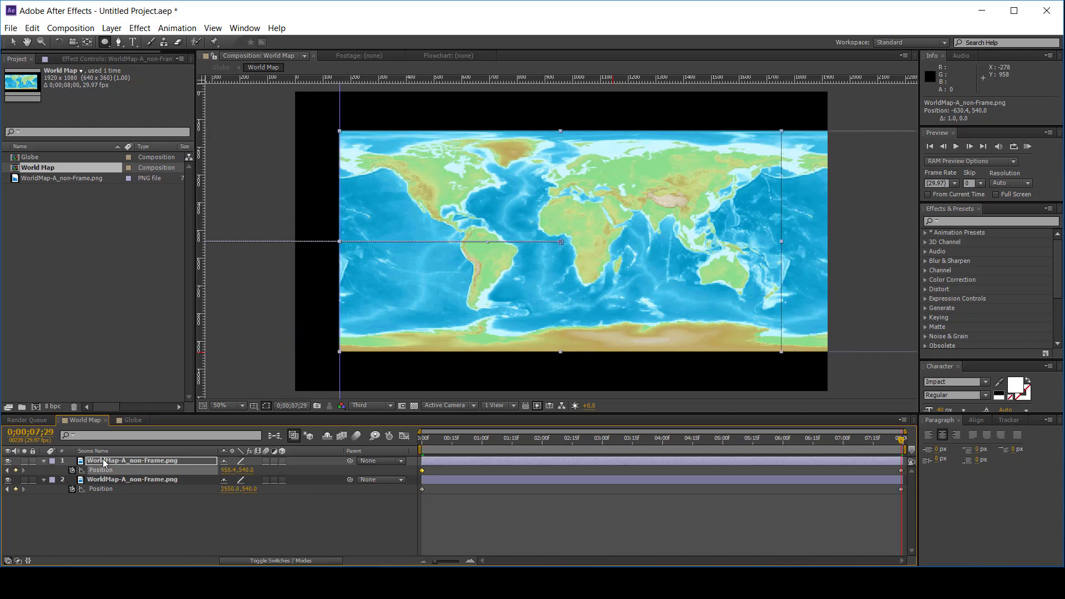
pyautogui.press('Right')
pyautogui.press('Right')
pyautogui.press('Right')
pyautogui.press('Right')
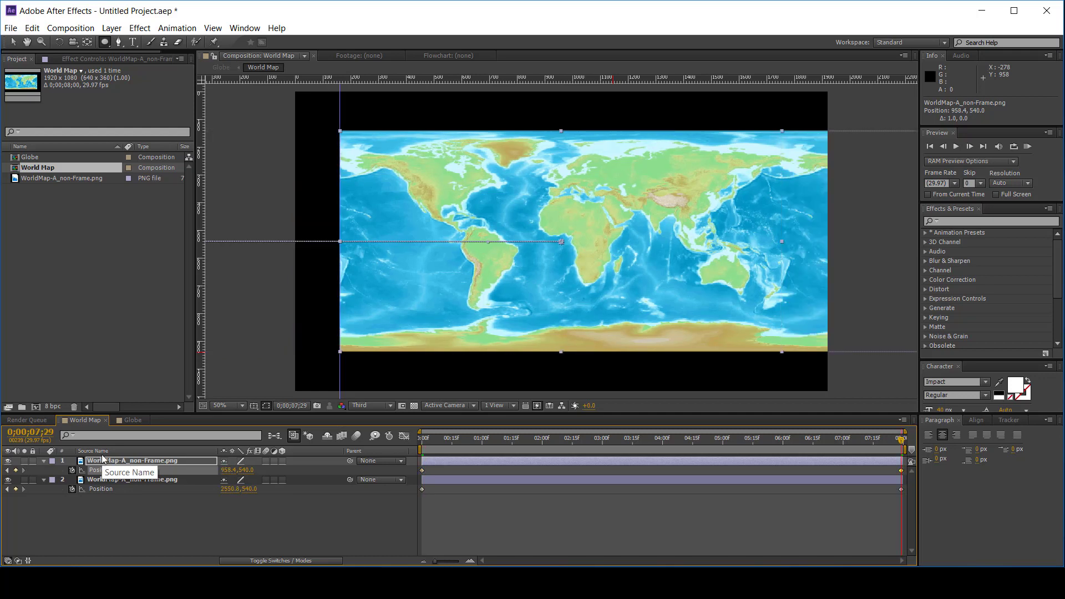
pyautogui.click(68, 535)
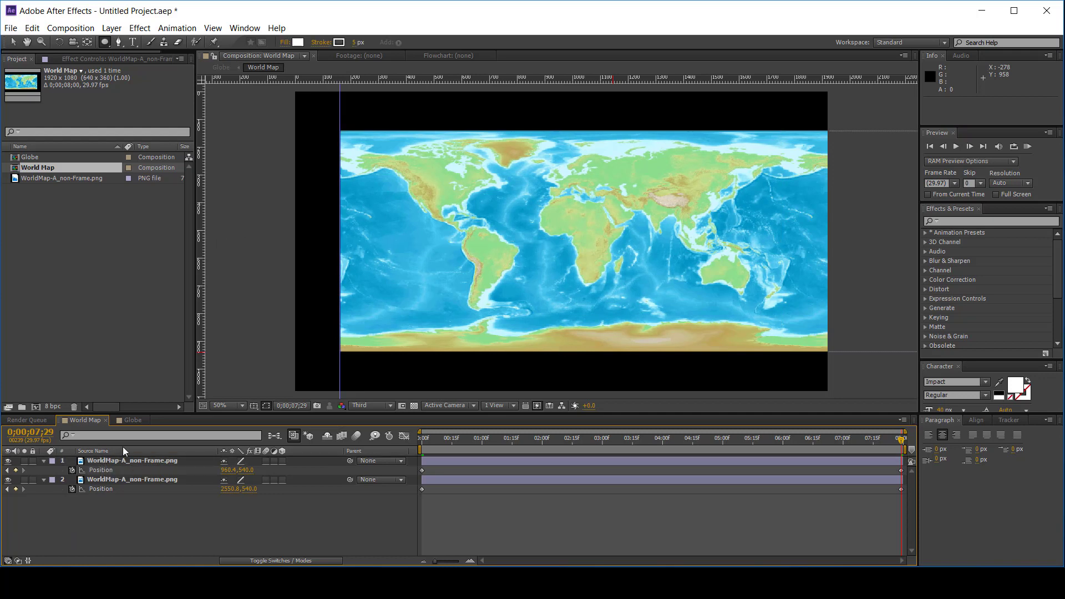
# Return to the Globe composition, switch to the Selection tool and play a RAM preview of the adjusted rotation
pyautogui.click(124, 416)
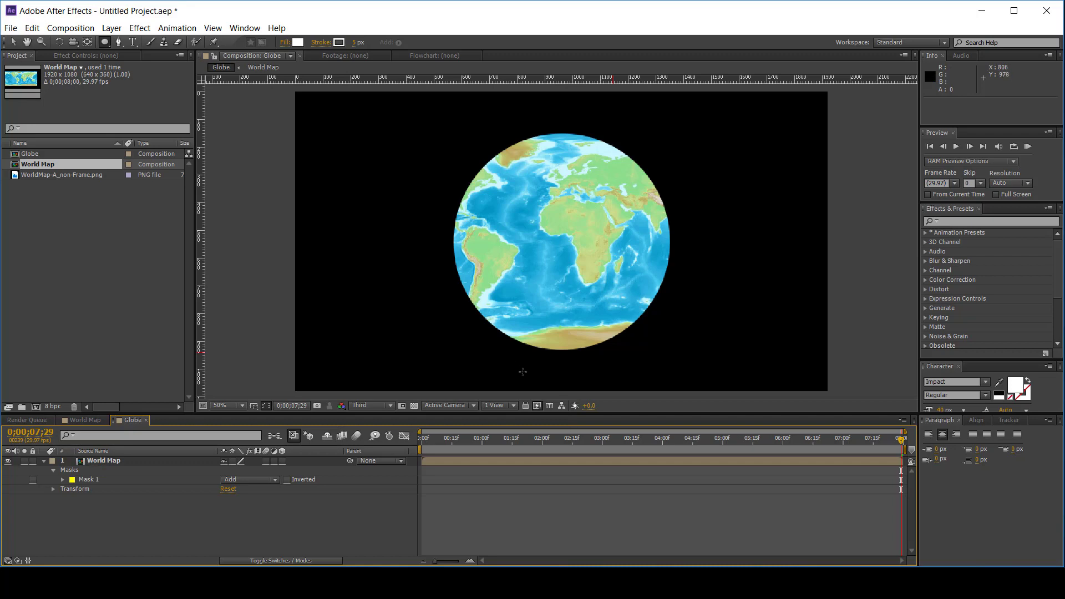
pyautogui.click(14, 42)
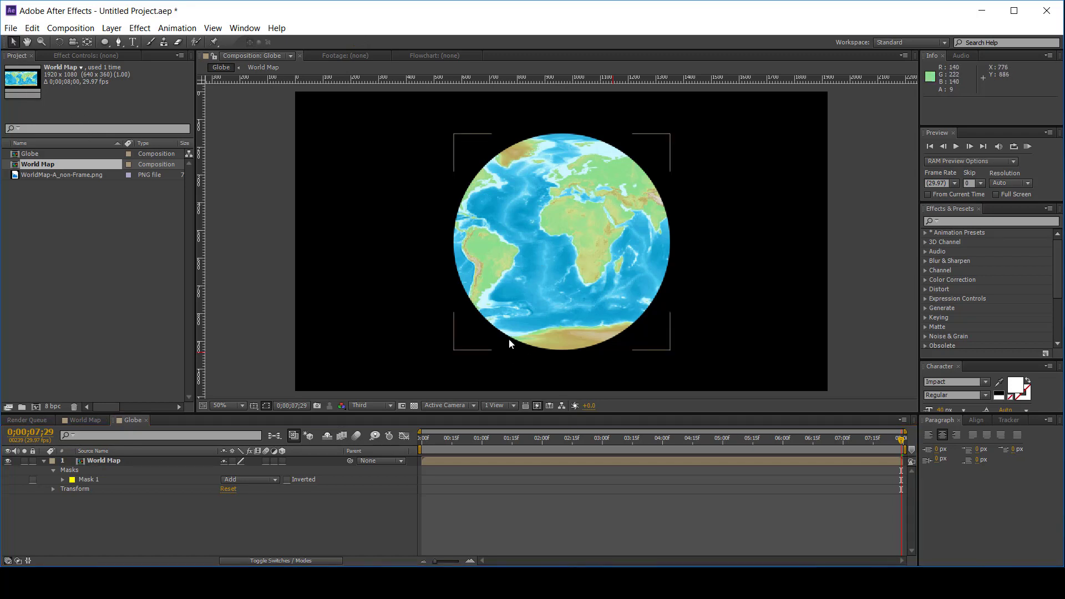
pyautogui.press('KP_0')
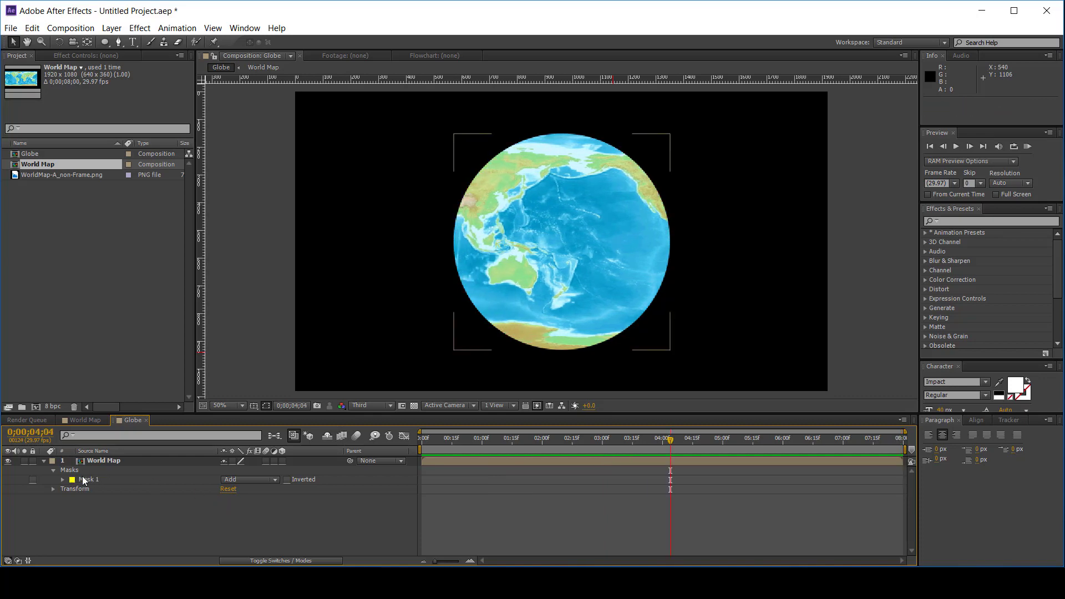
# Apply the Spherize distortion effect to the World Map layer in the Globe composition with a radius of 399
pyautogui.click(92, 462)
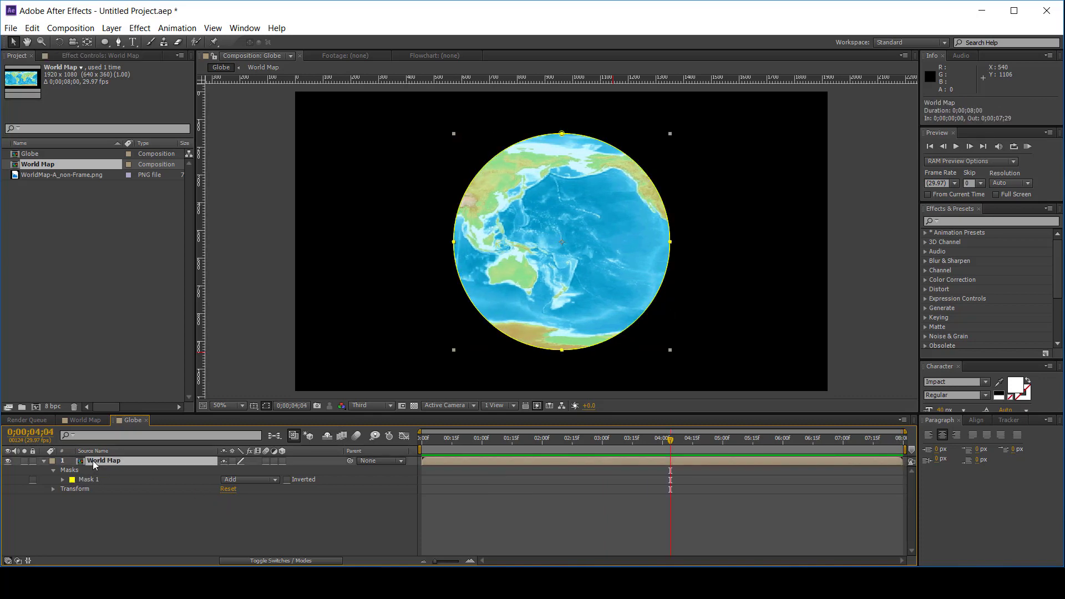
pyautogui.rightClick(96, 464)
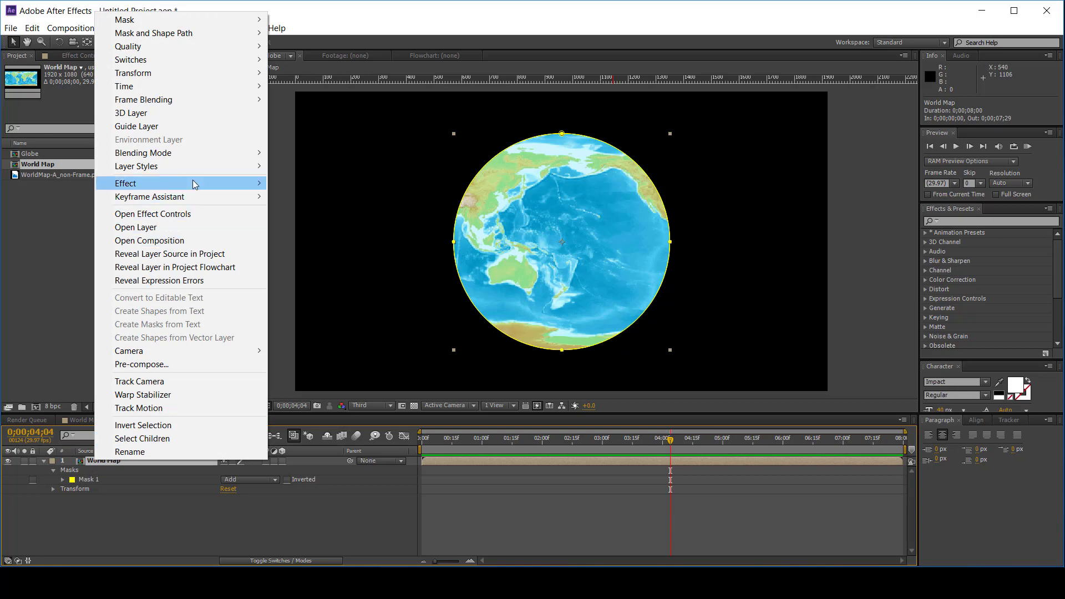
pyautogui.moveTo(195, 184)
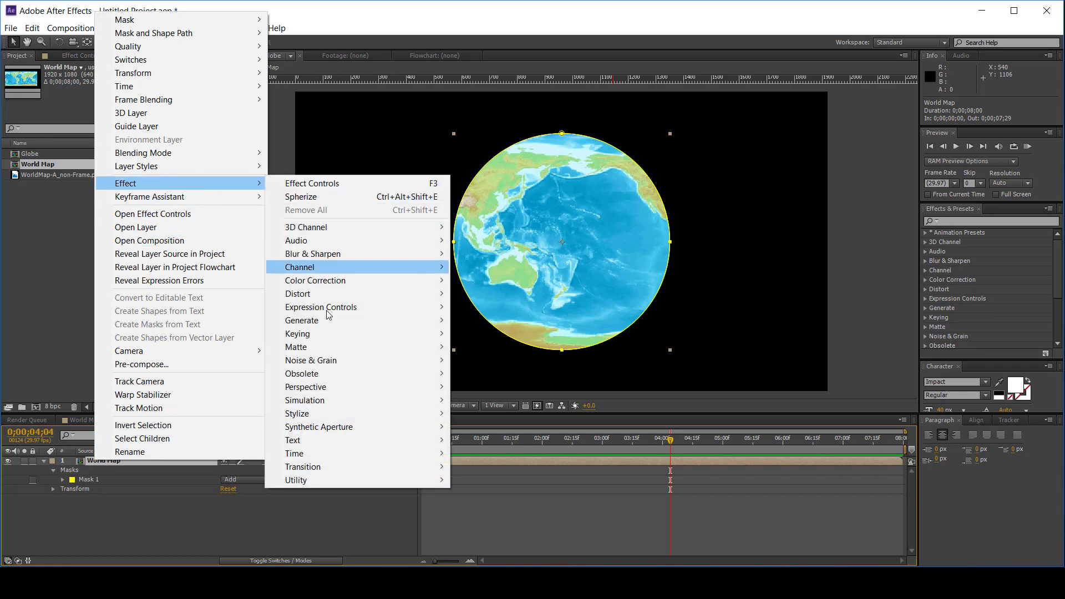
pyautogui.moveTo(358, 388)
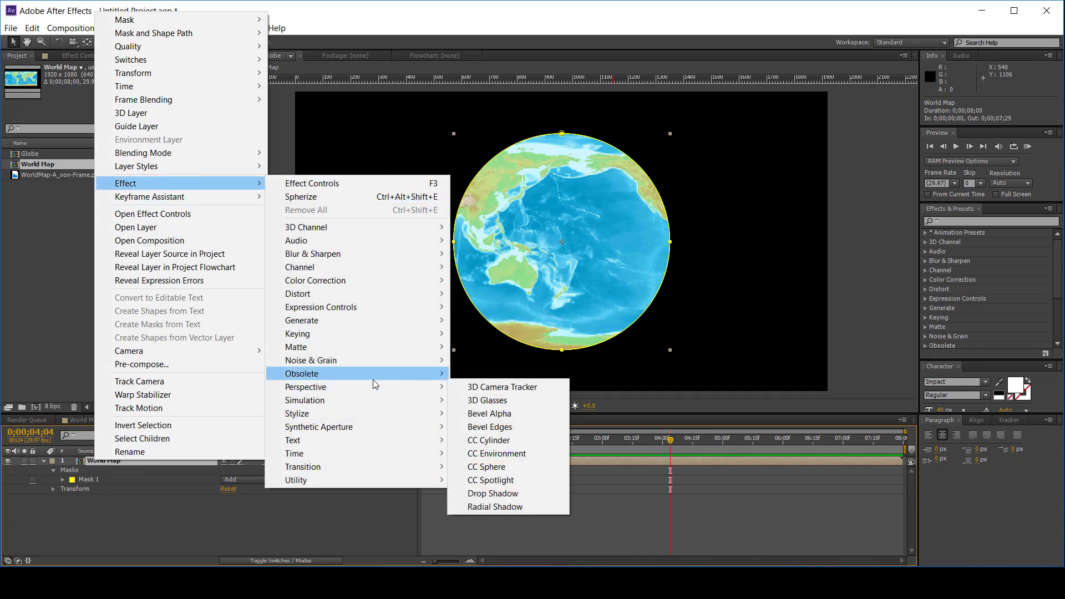
pyautogui.moveTo(371, 416)
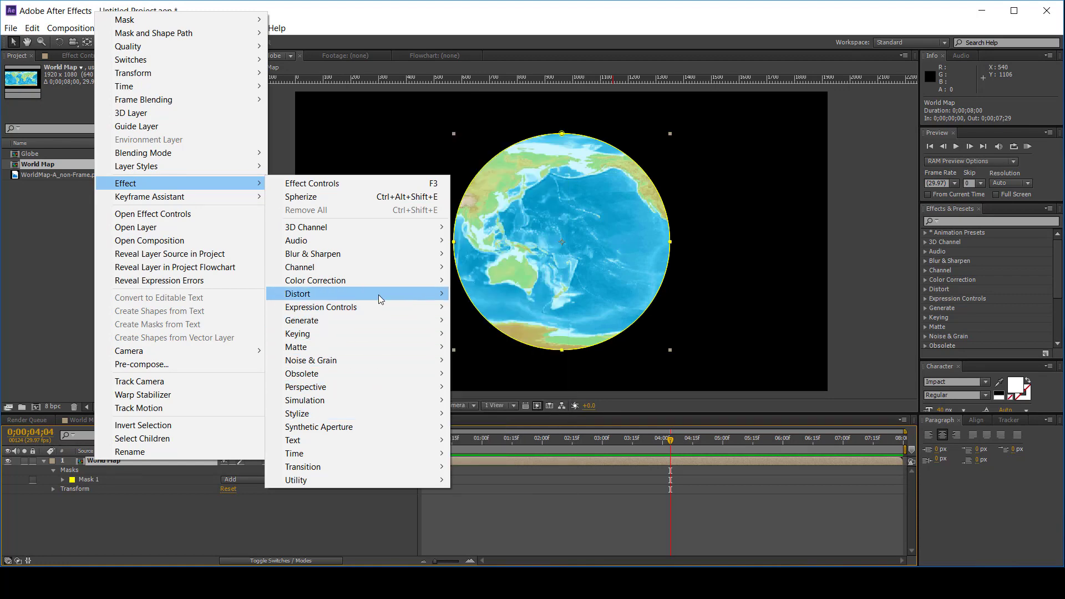
pyautogui.moveTo(379, 297)
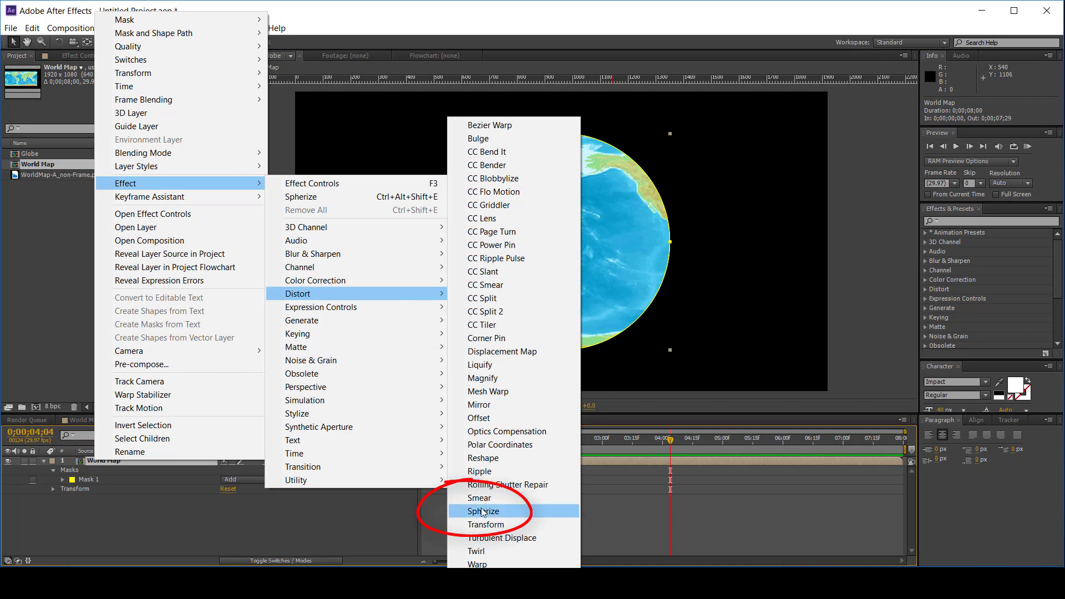
pyautogui.click(519, 514)
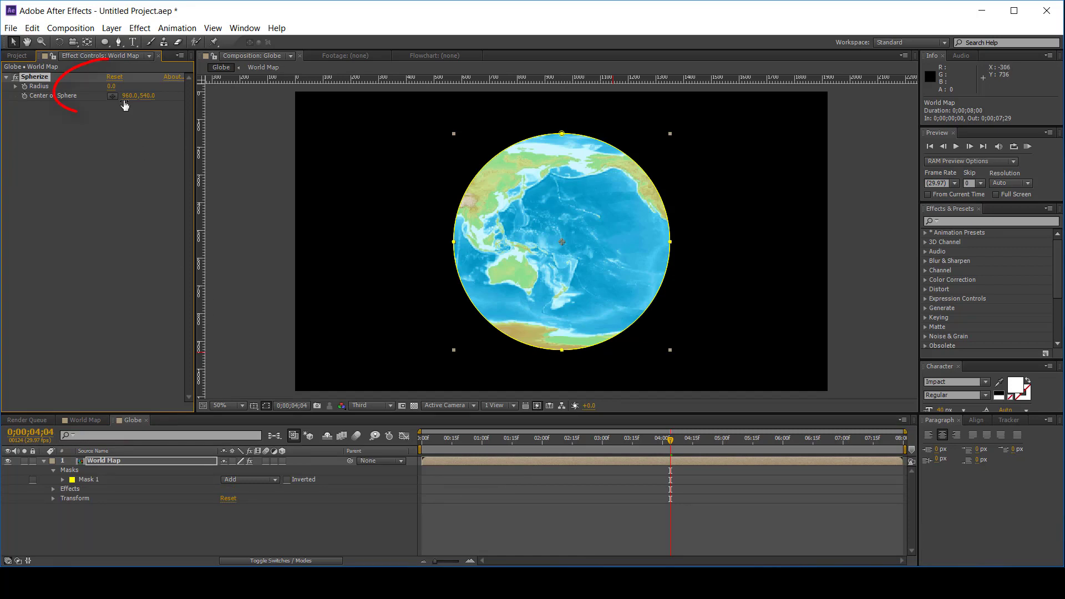
pyautogui.click(112, 87)
pyautogui.moveTo(147, 85); pyautogui.dragTo(330, 82)
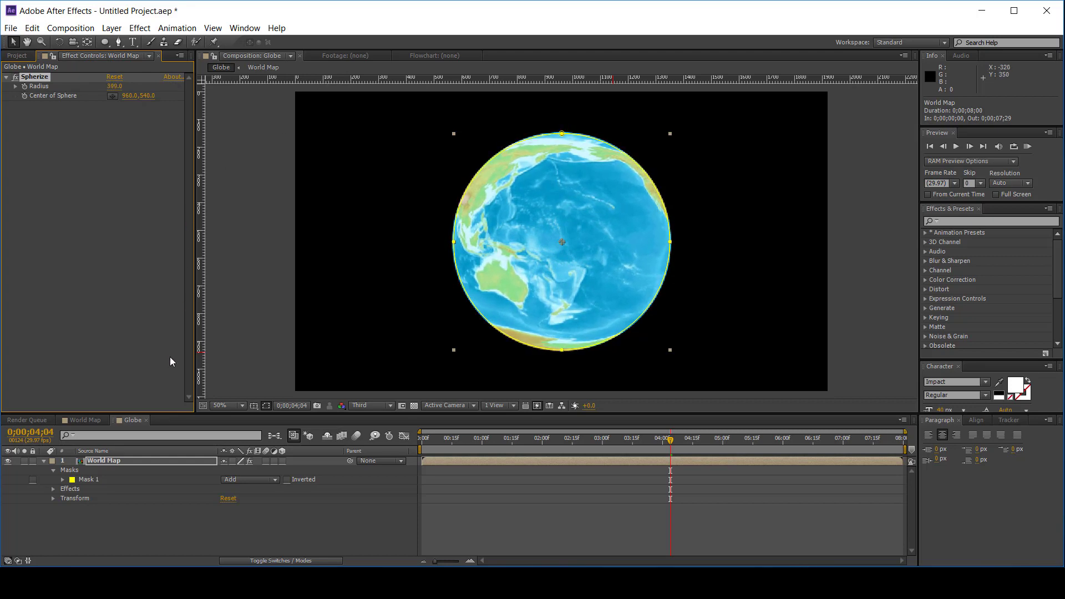
# Deselect the layer and play a RAM preview of the spherized globe, stopping it at 0;00;04;25
pyautogui.click(165, 521)
pyautogui.press('KP_0')
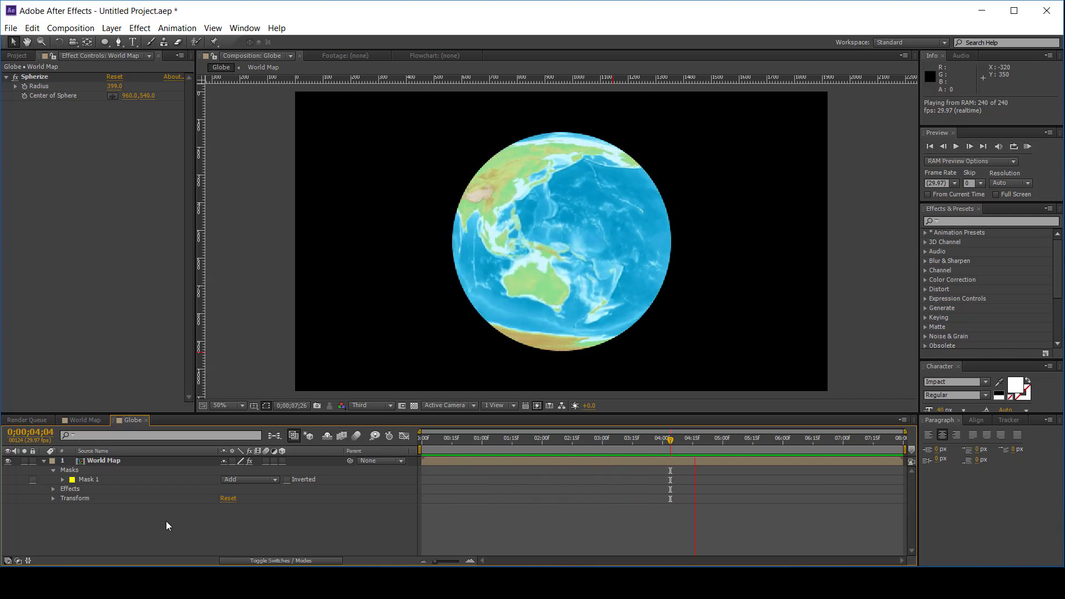
pyautogui.press('space')
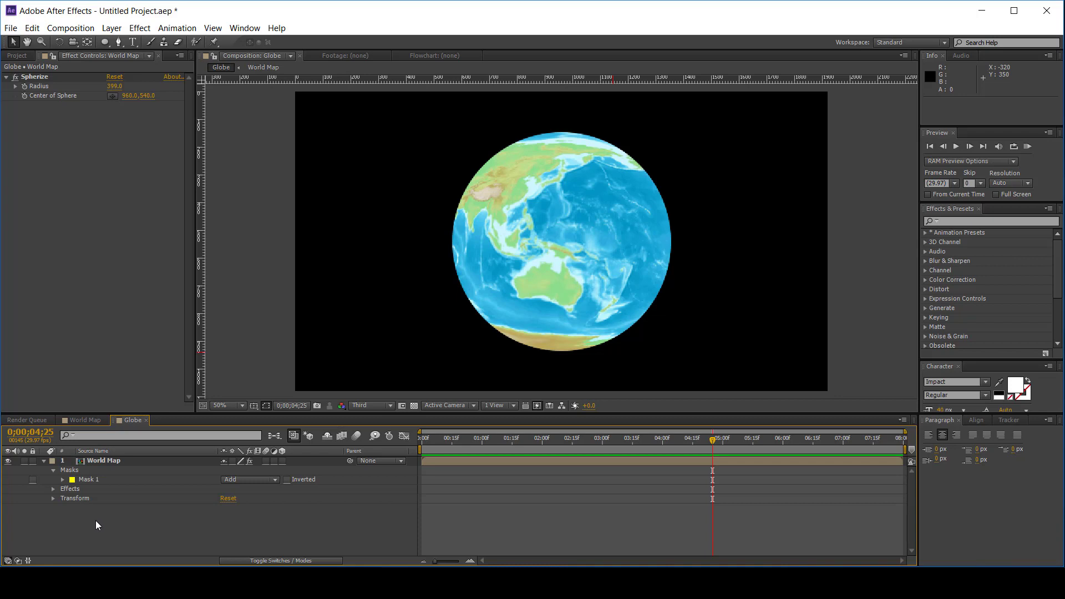
# Create a new composition named Cloud with the HDTV 1080 29.97 preset and a duration of 0;00;08;00
pyautogui.click(16, 55)
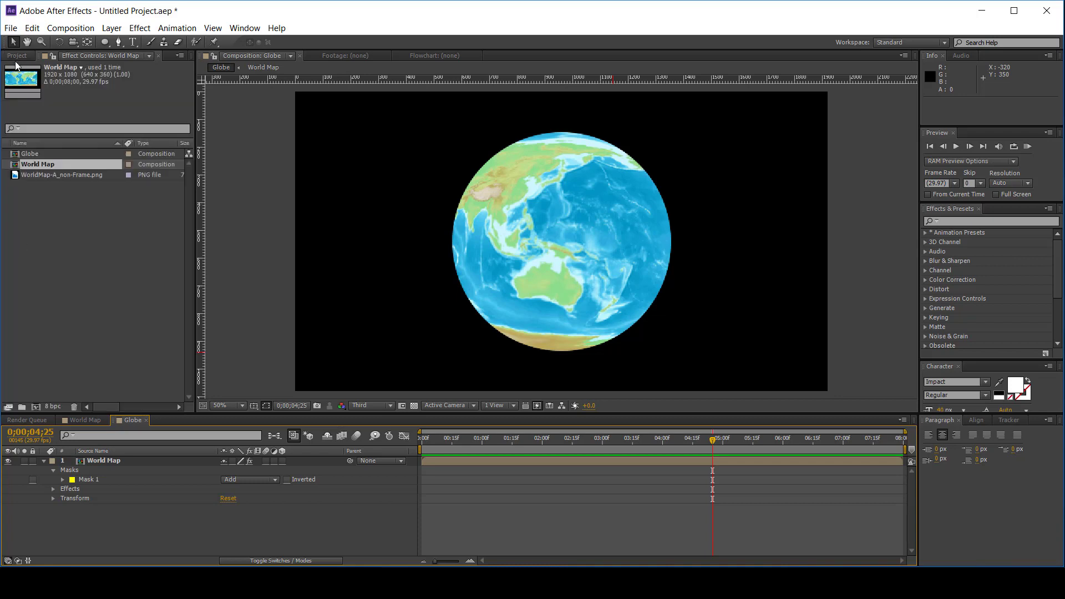
pyautogui.click(47, 248)
pyautogui.hotkey('ctrl', 'n')
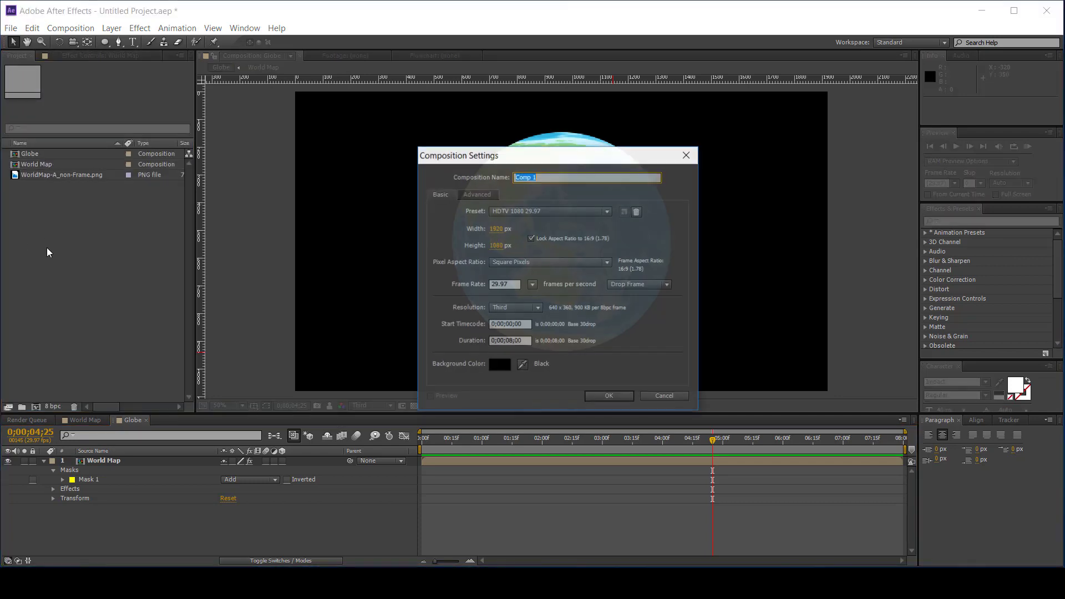
pyautogui.write('Cloud')
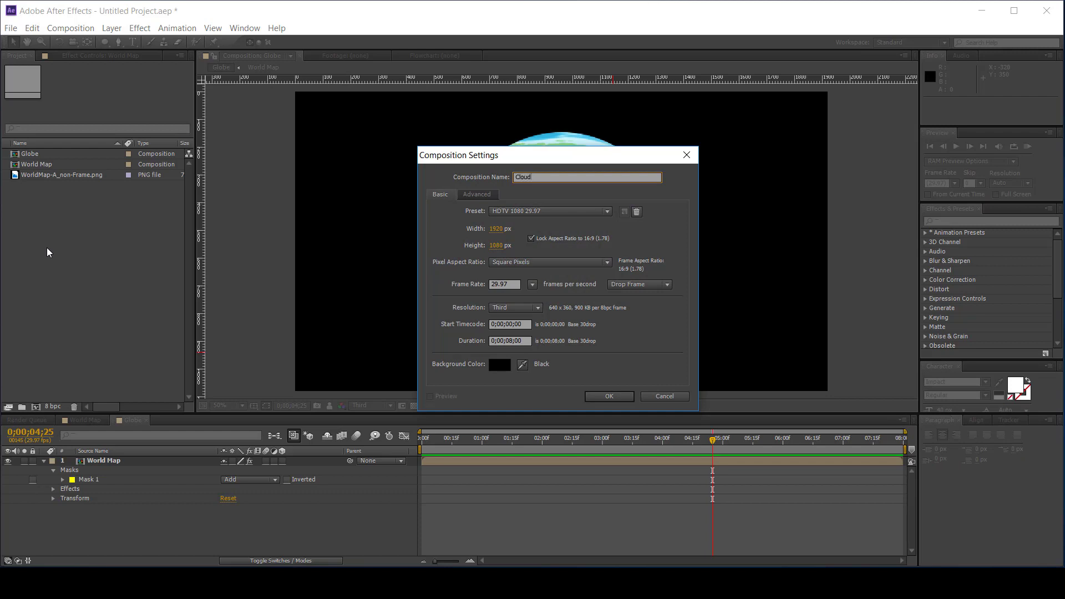
pyautogui.press('Return')
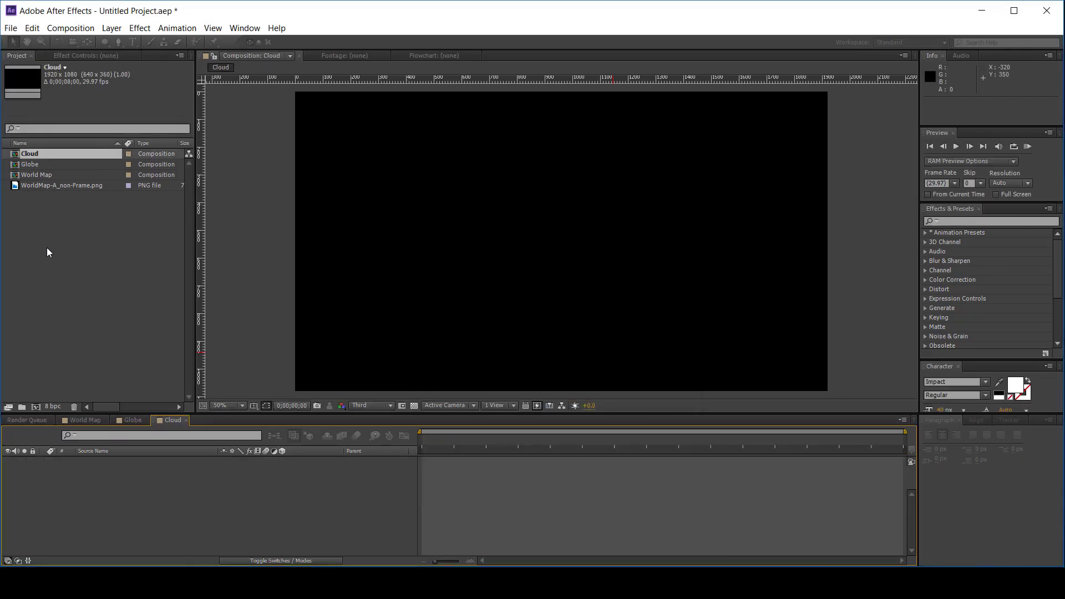
# Add a white 1920 x 1080 px solid layer to the Cloud composition
pyautogui.rightClick(113, 495)
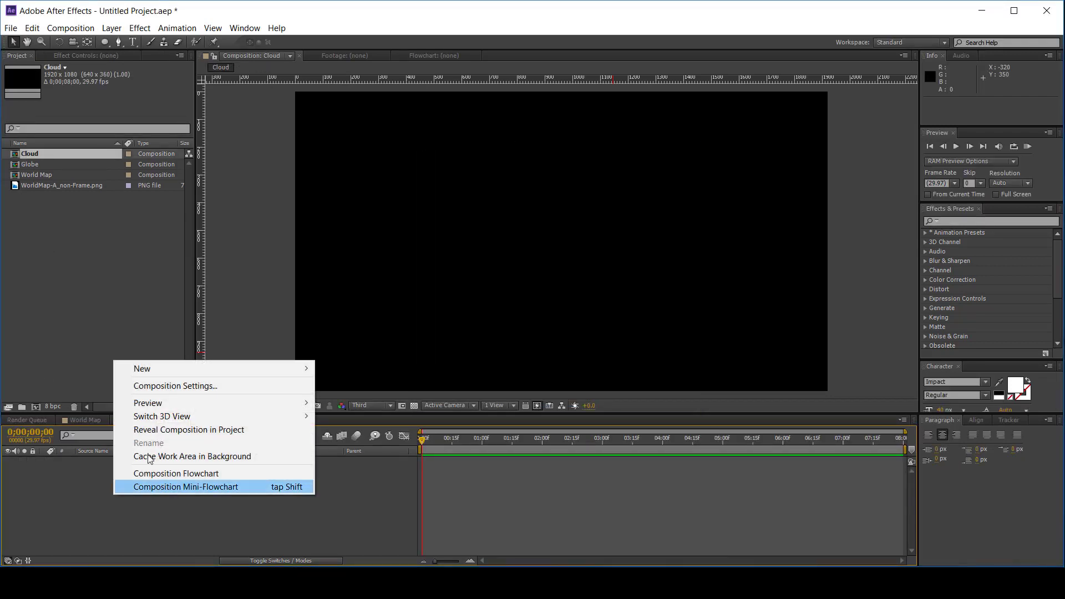
pyautogui.moveTo(186, 367)
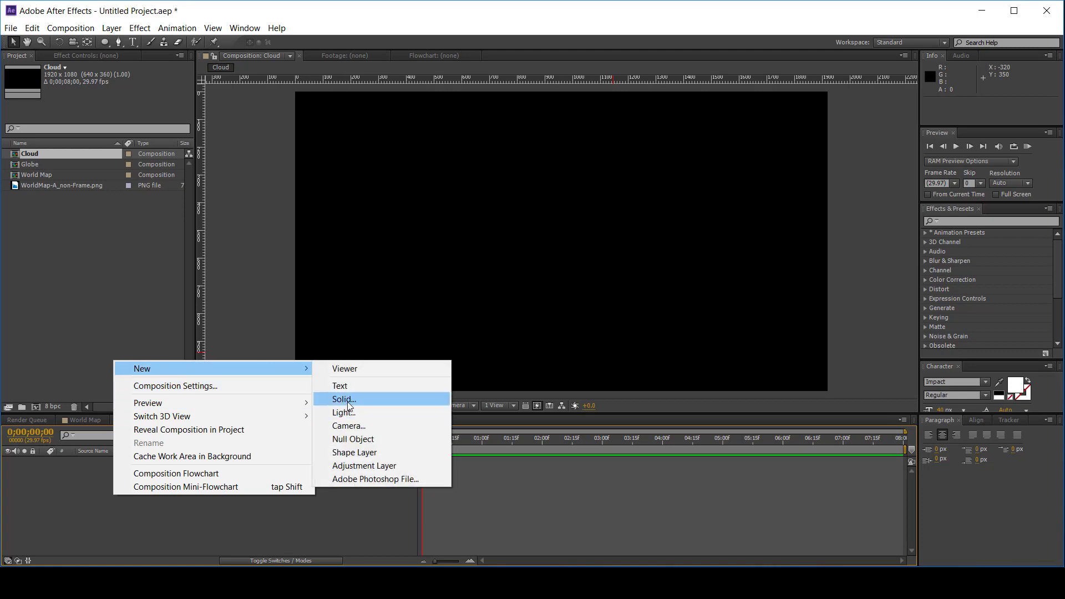
pyautogui.click(344, 405)
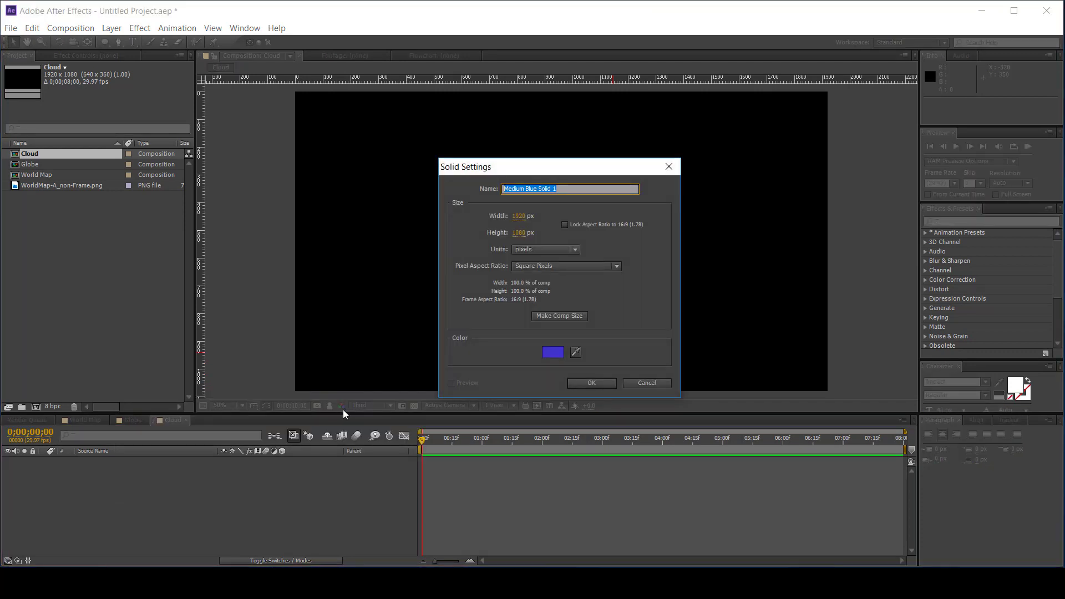
pyautogui.click(547, 354)
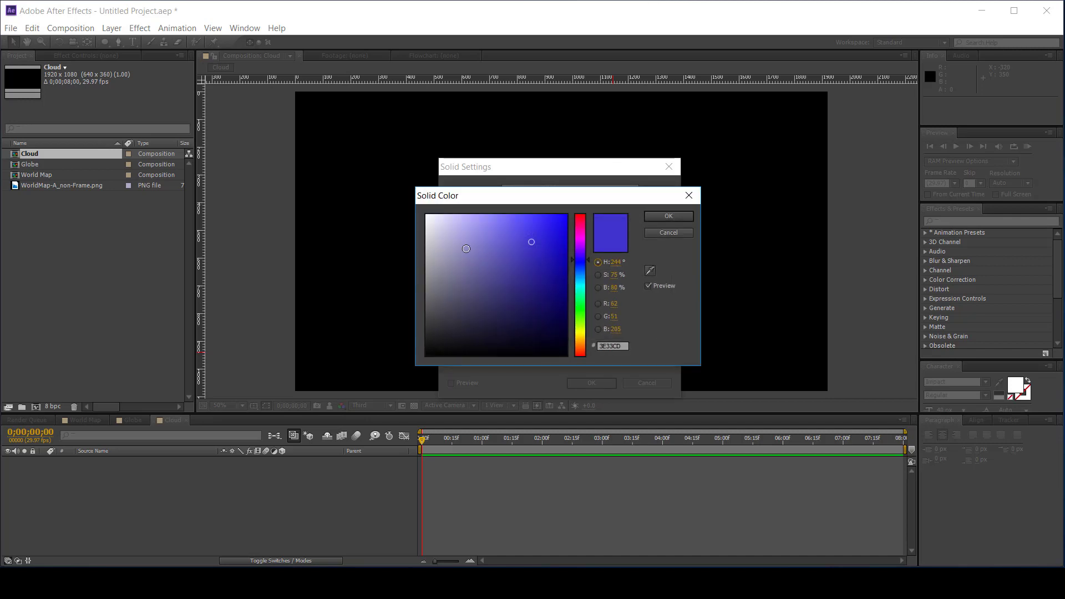
pyautogui.click(427, 216)
pyautogui.click(666, 216)
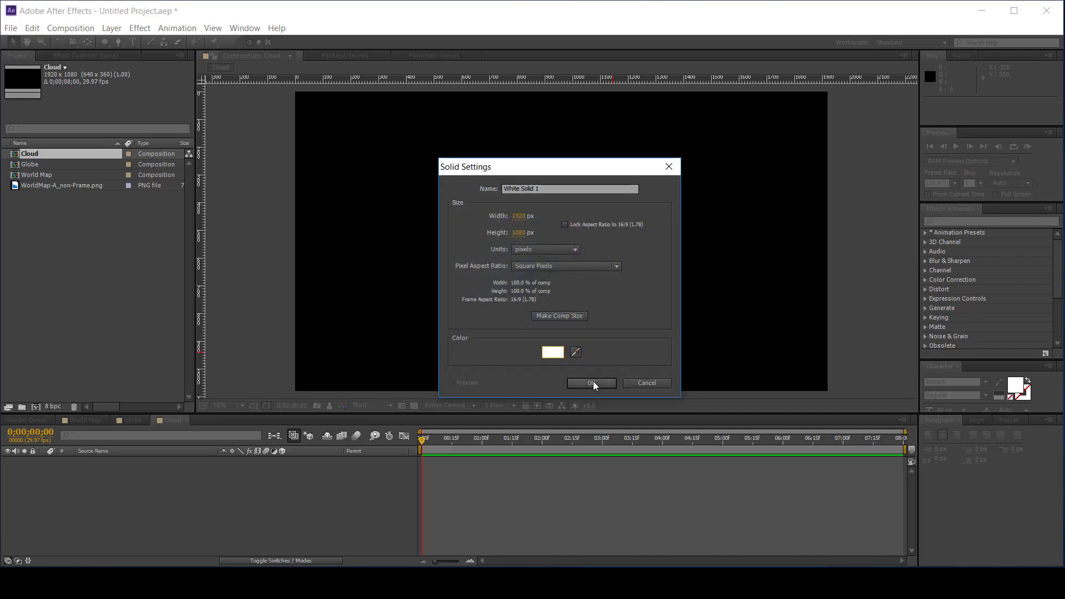
pyautogui.click(592, 383)
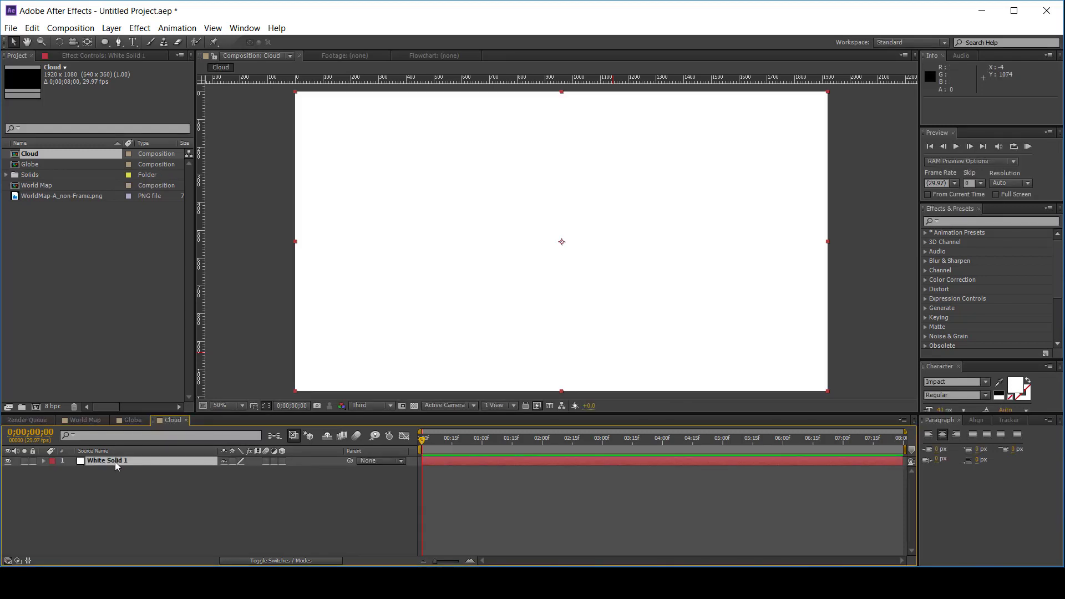
# Apply the Fractal Noise effect from the Noise & Grain category to the white solid
pyautogui.rightClick(115, 462)
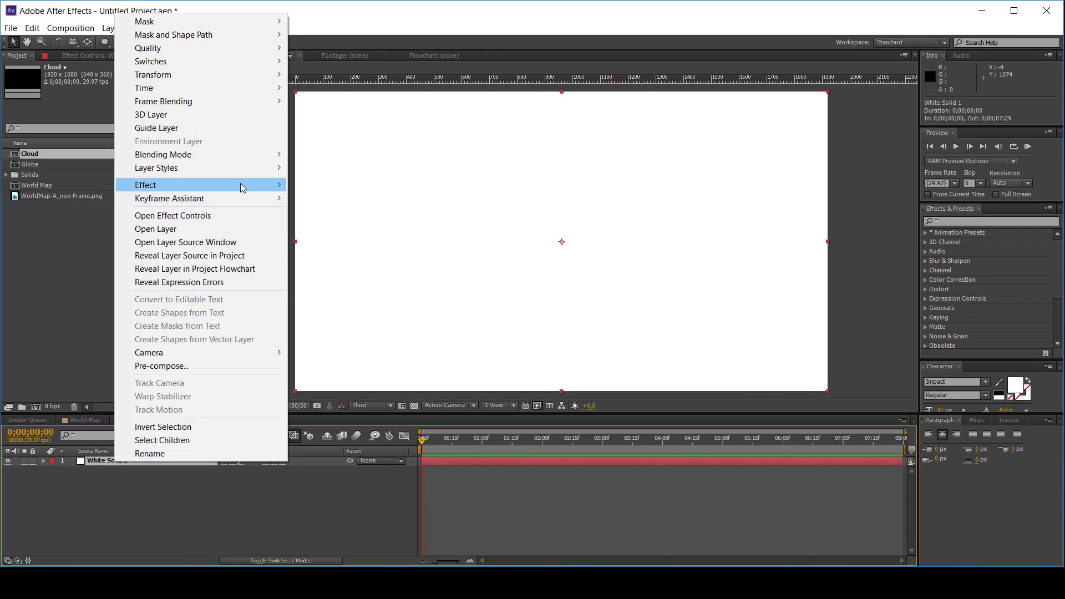
pyautogui.moveTo(240, 184)
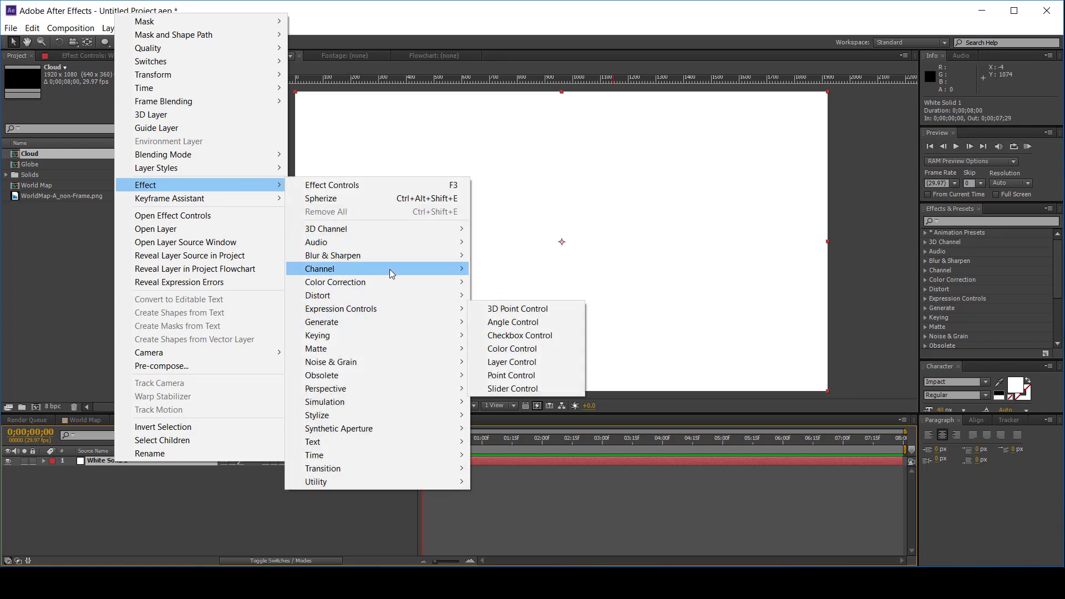
pyautogui.moveTo(395, 262)
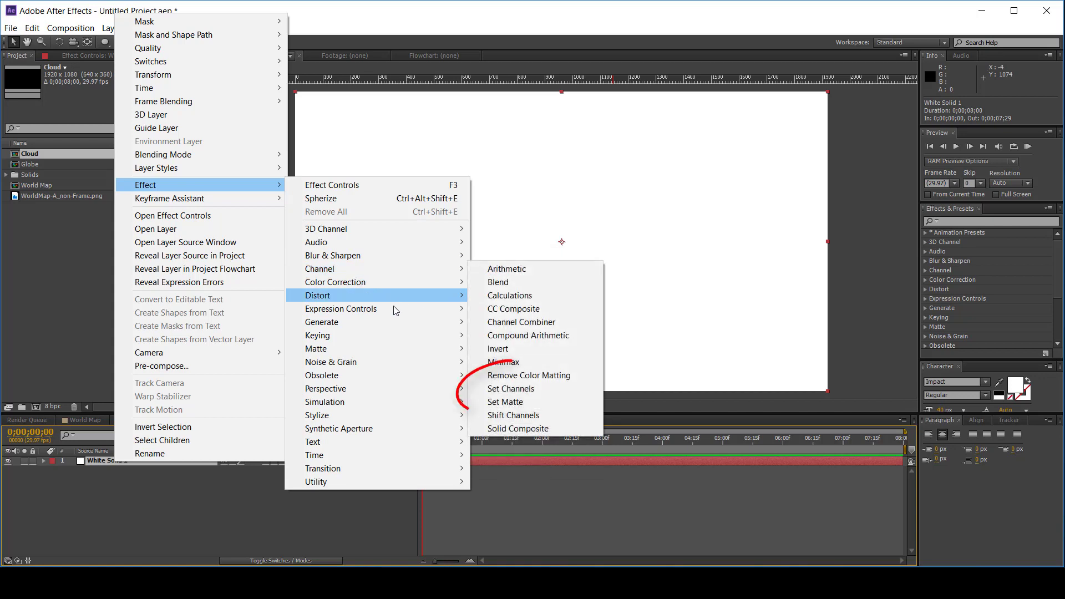
pyautogui.moveTo(400, 361)
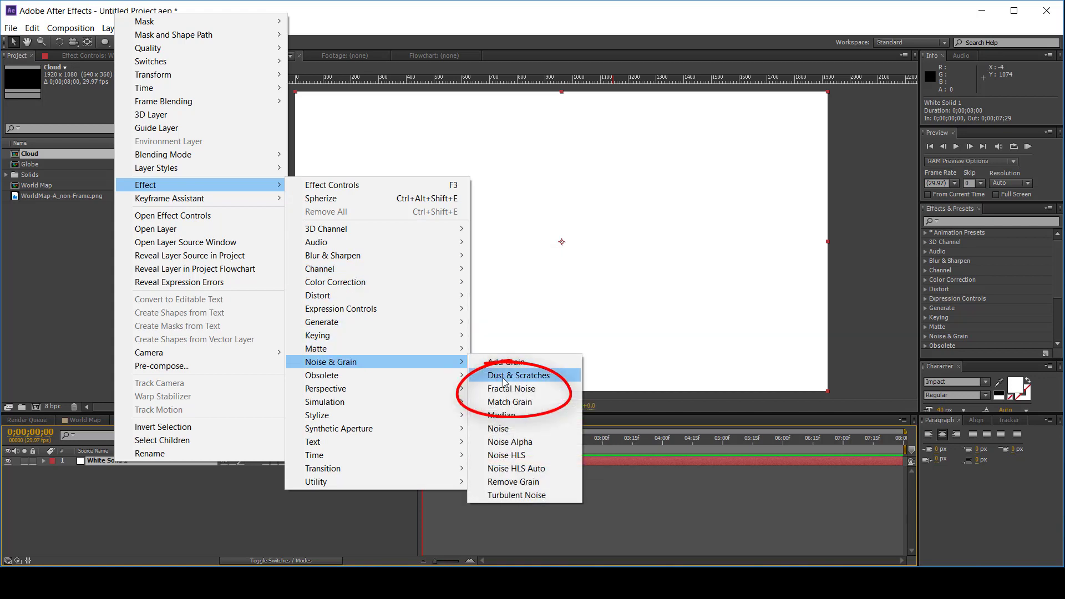
pyautogui.click(556, 388)
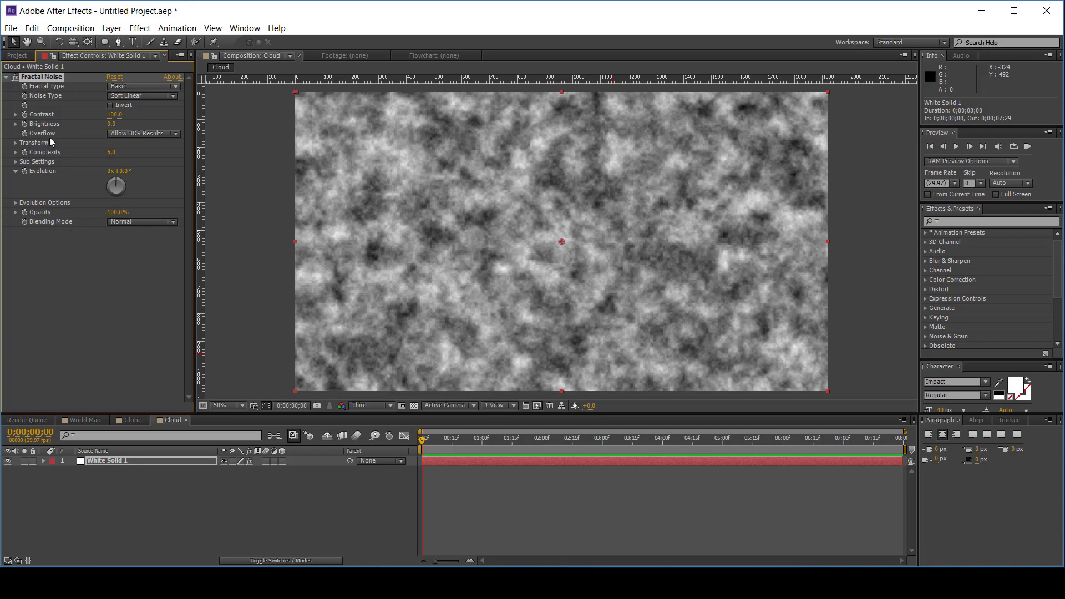
# Enable keyframing for the Fractal Noise Offset Turbulence and Evolution at the first frame, placing the turbulence offset at about -10, 540
pyautogui.click(16, 143)
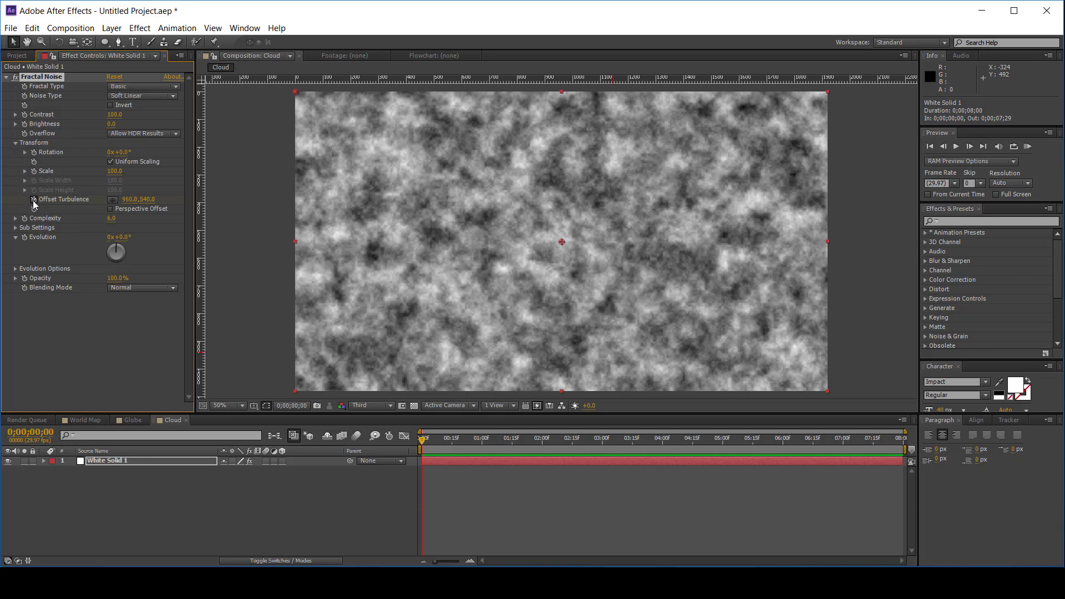
pyautogui.click(25, 171)
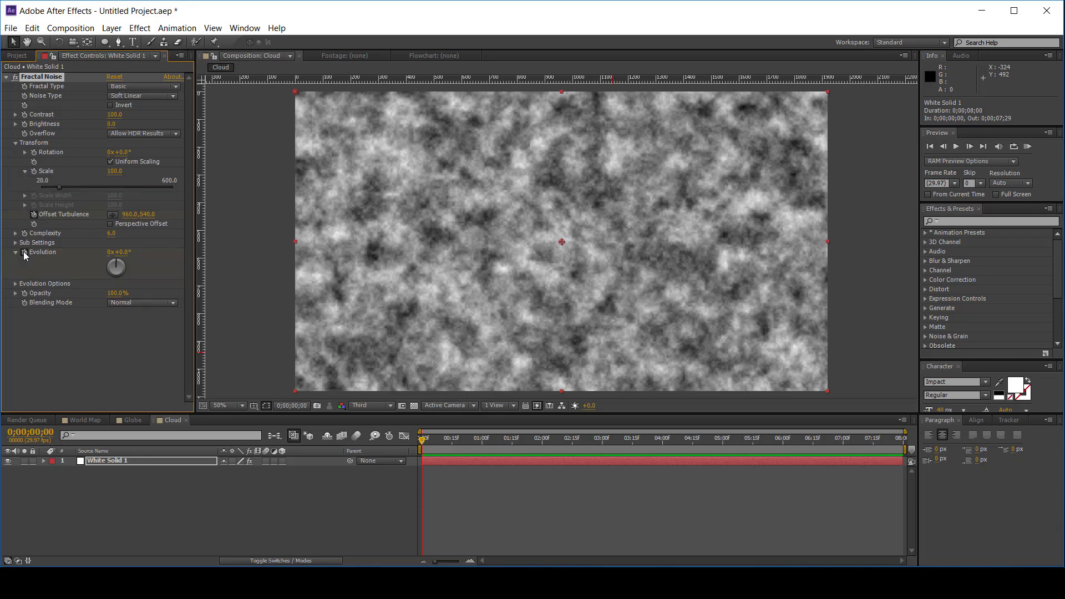
pyautogui.click(113, 214)
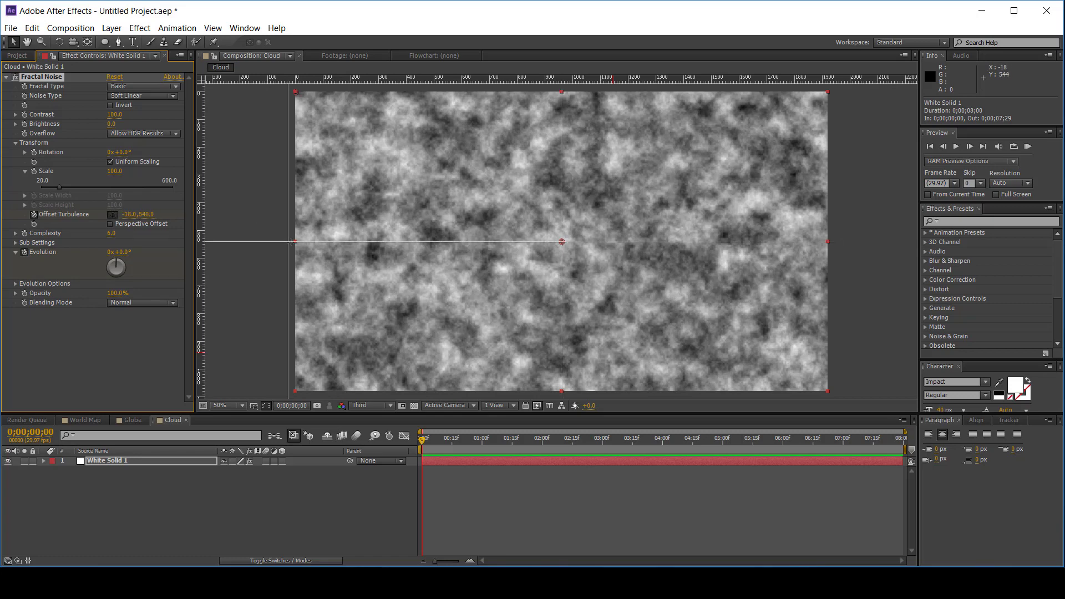
pyautogui.click(293, 242)
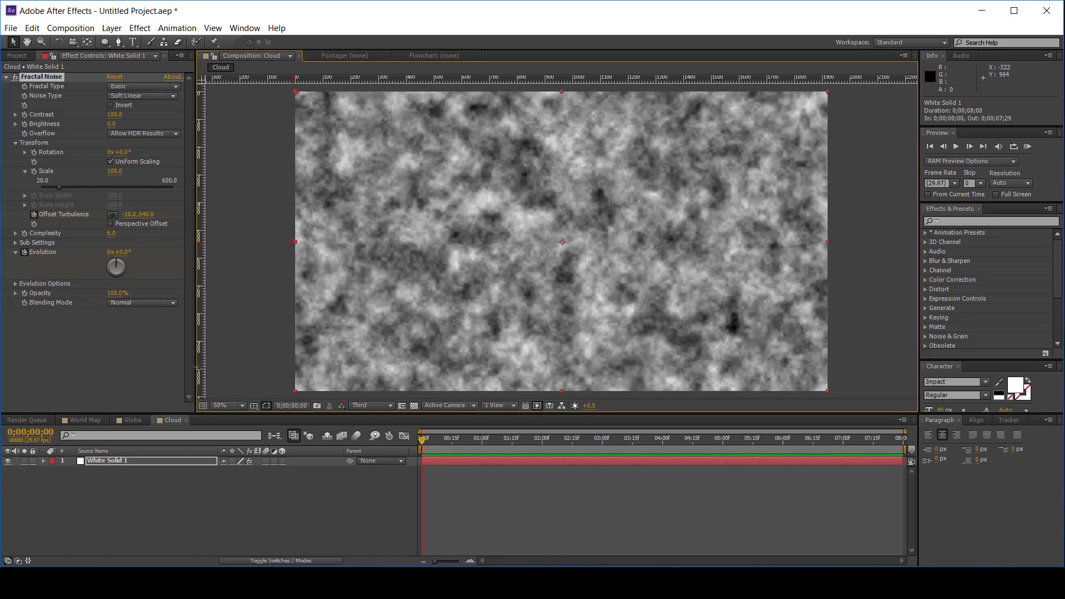
# At the last frame, 0;00;07;29, set Evolution to 10 revolutions and move Offset Turbulence to about 1946, 540
pyautogui.press('End')
pyautogui.click(110, 252)
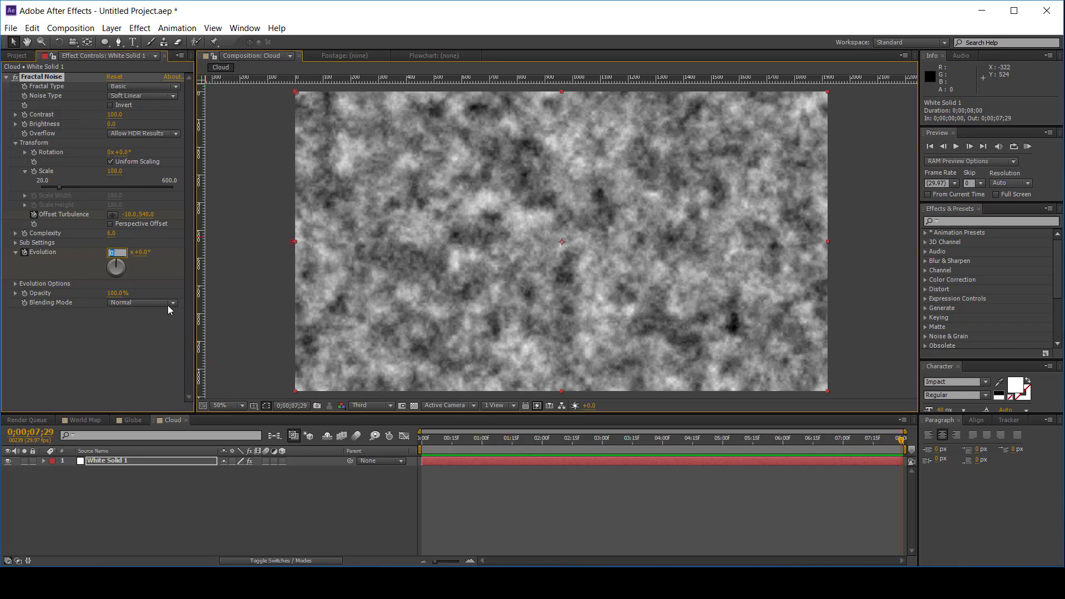
pyautogui.write('10')
pyautogui.press('Return')
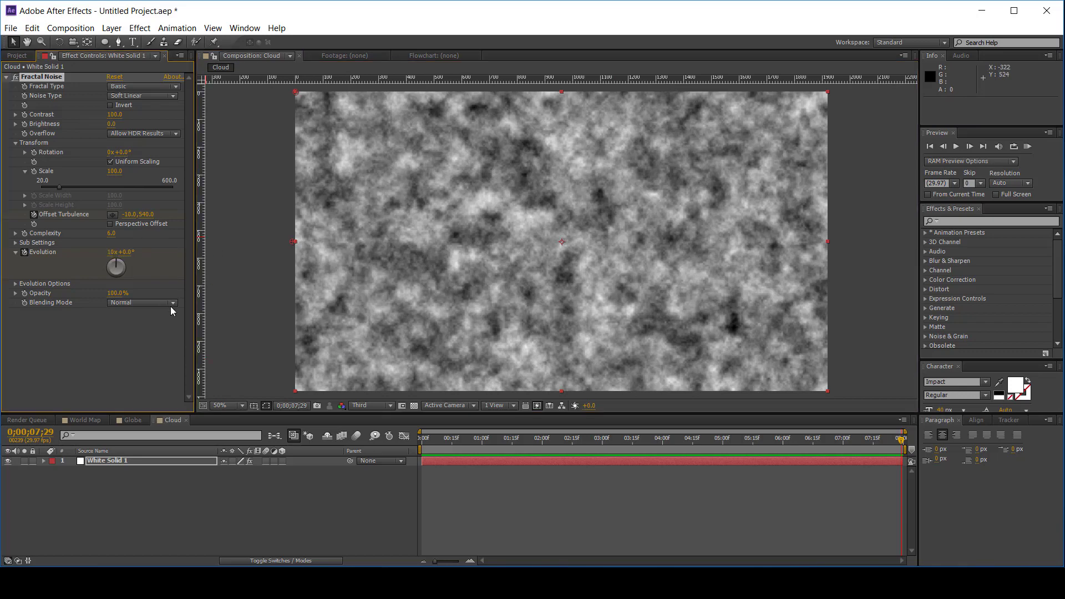
pyautogui.click(112, 214)
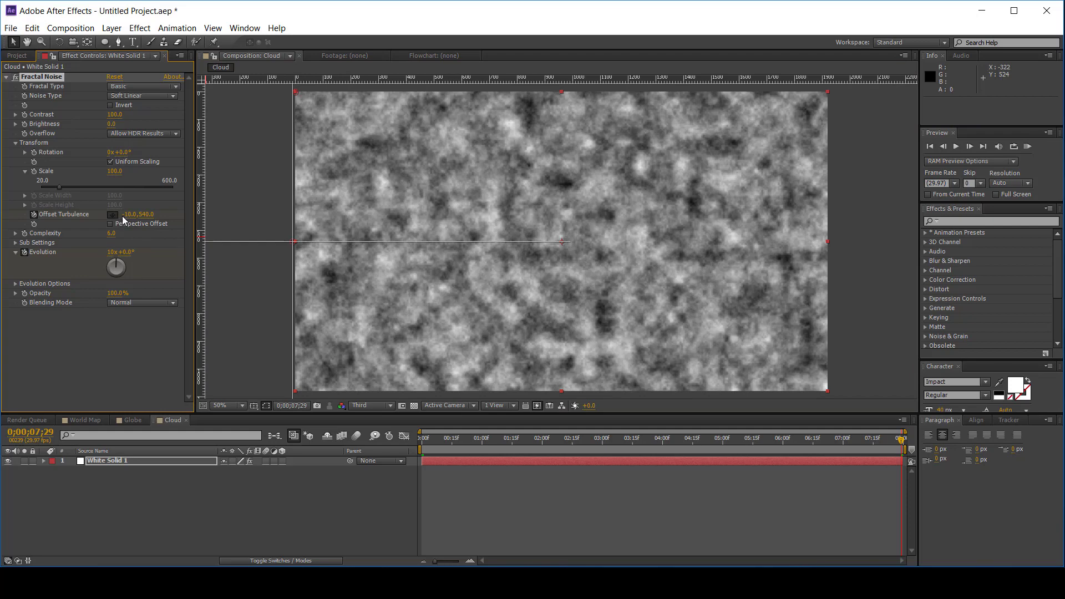
pyautogui.click(702, 231)
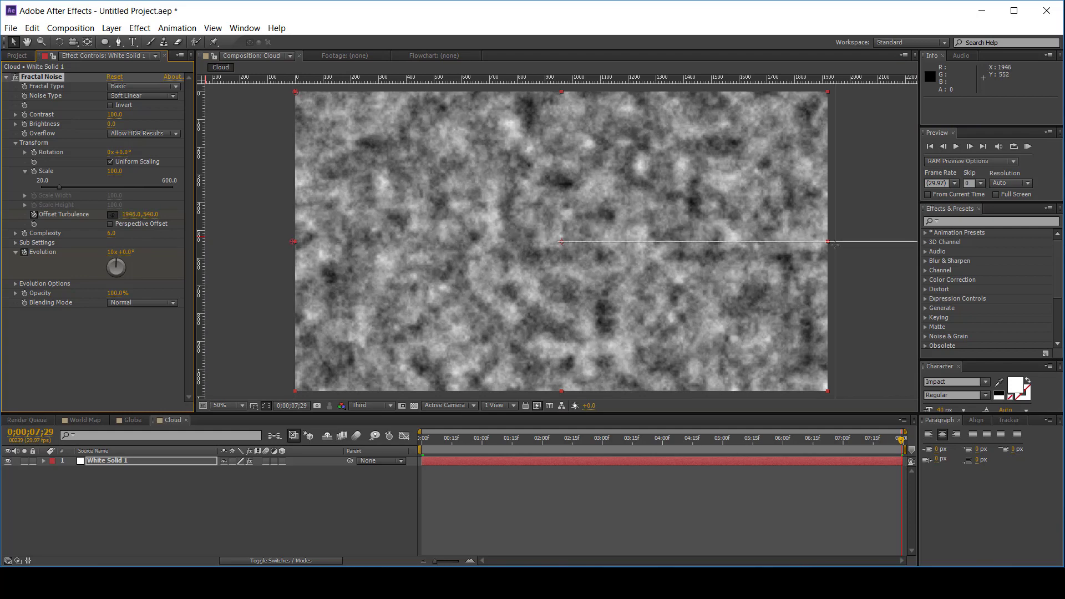
pyautogui.click(835, 243)
# Deselect the white solid and play a RAM preview of the drifting noise, stopping it at 0;00;02;02
pyautogui.click(293, 533)
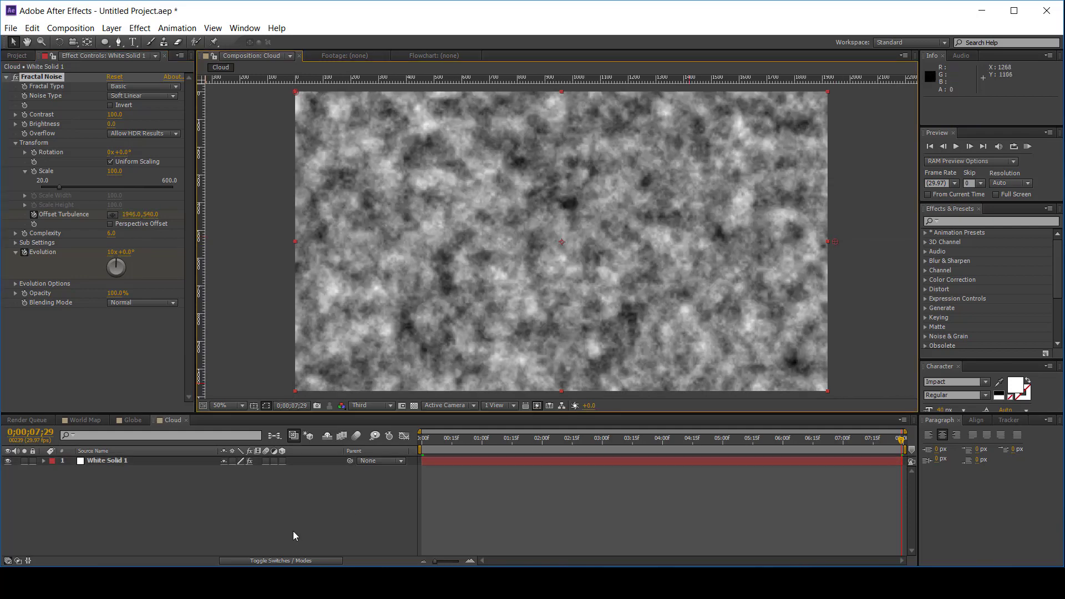
pyautogui.press('KP_0')
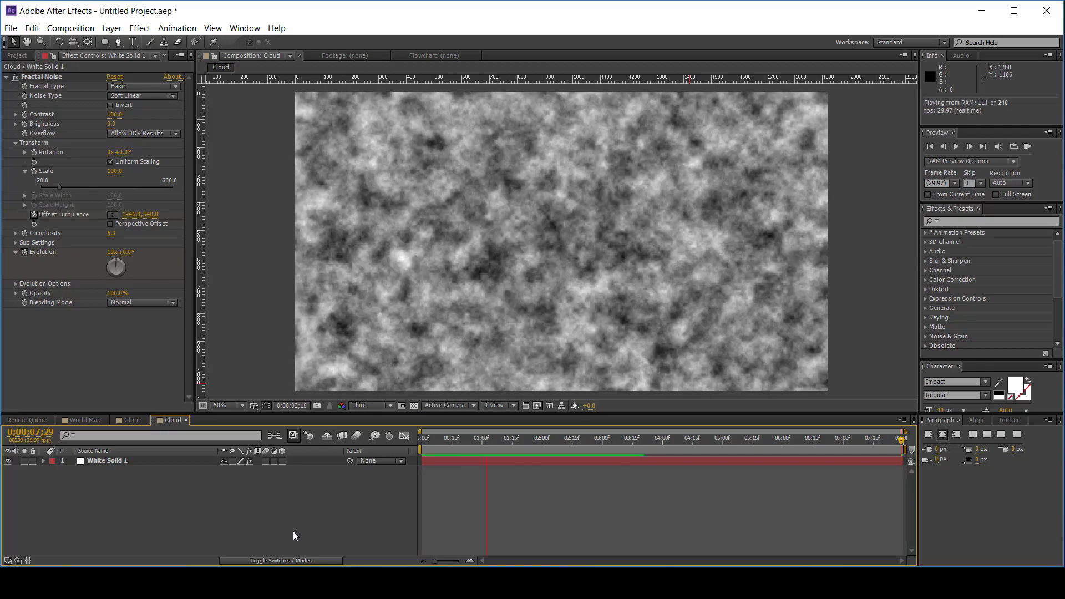
pyautogui.press('space')
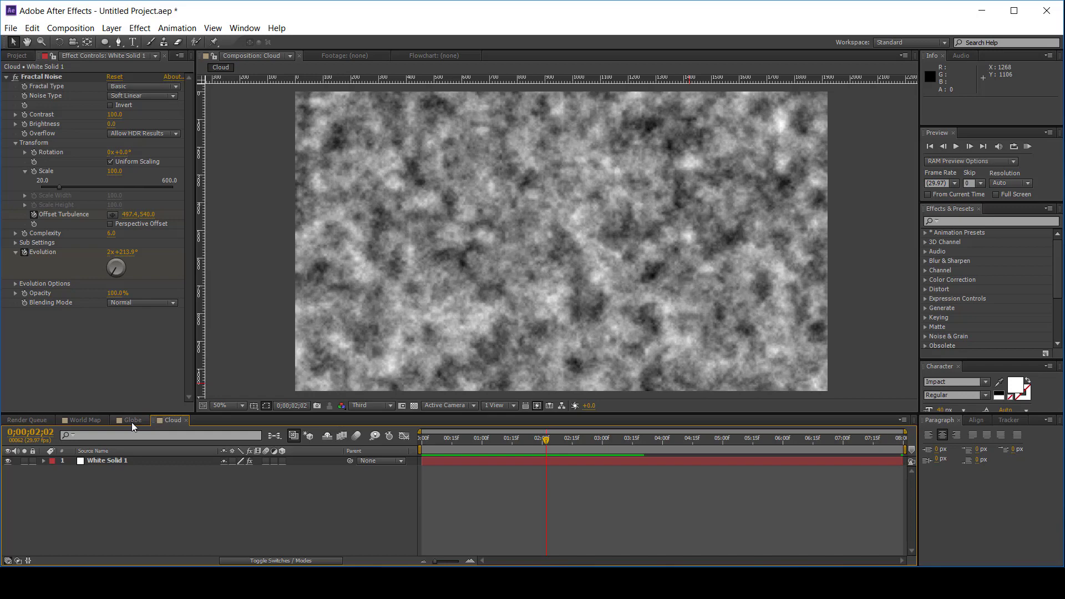
# Add the Cloud composition to the Globe composition as a layer above World Map
pyautogui.click(17, 57)
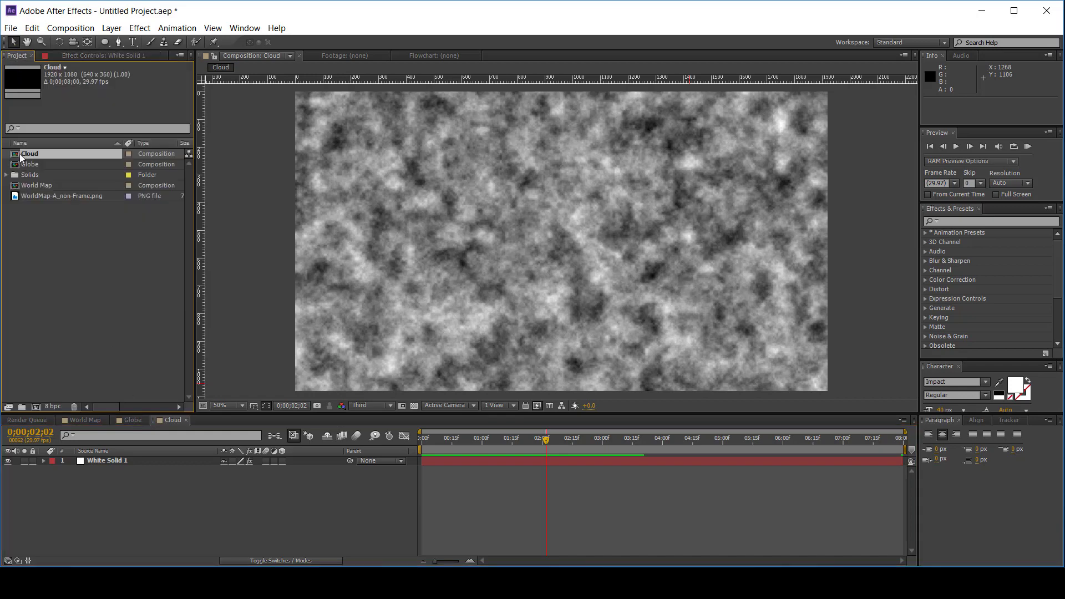
pyautogui.click(125, 419)
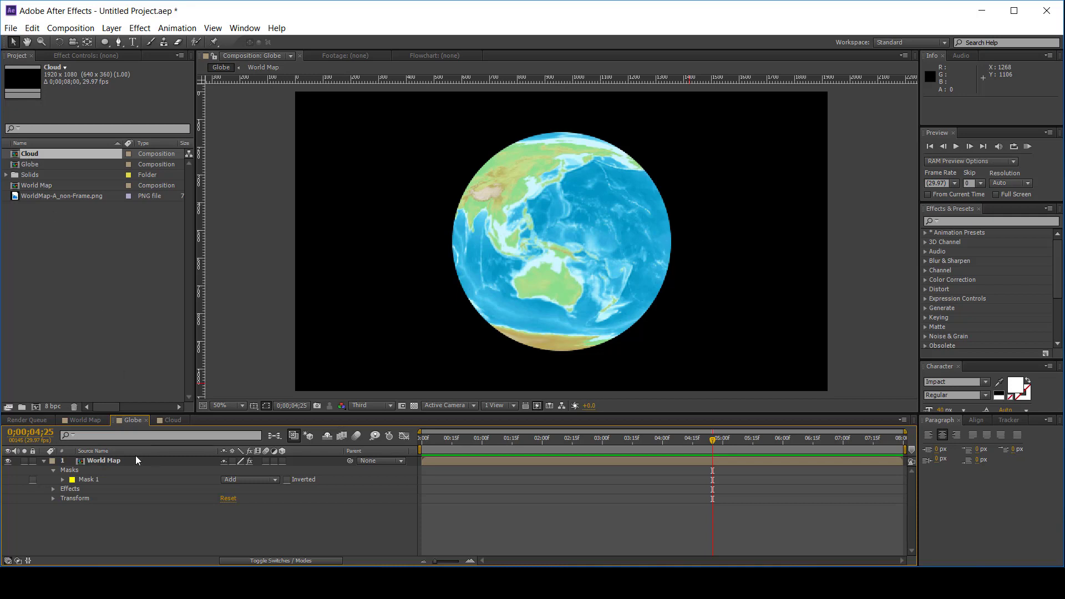
pyautogui.moveTo(116, 458); pyautogui.dragTo(116, 459)
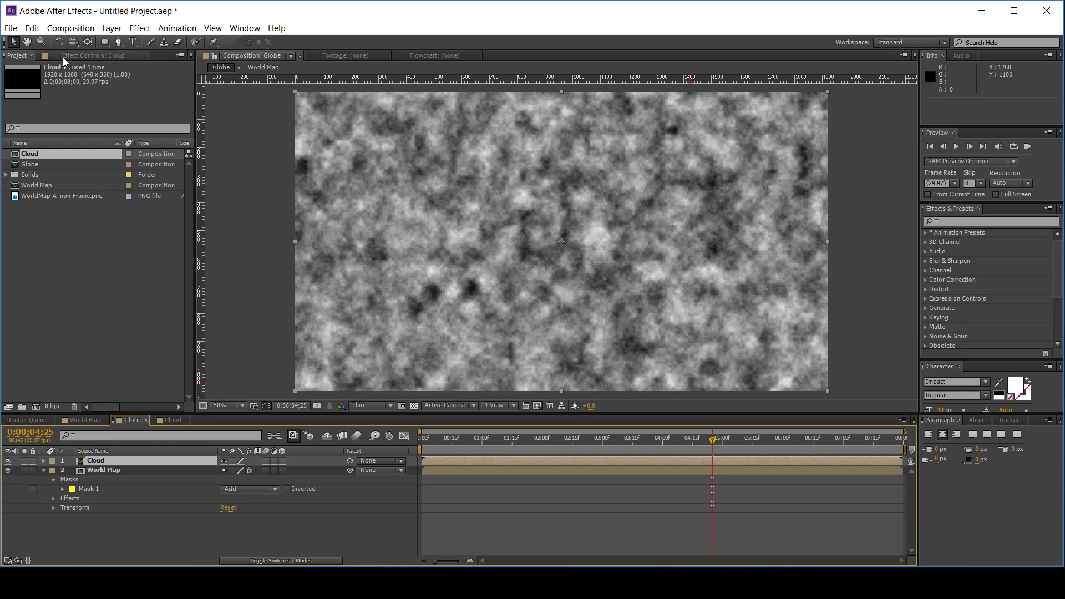
# Apply the Set Channels effect to the white solid in the Cloud composition and set its alpha to source 4's Luminance
pyautogui.click(171, 422)
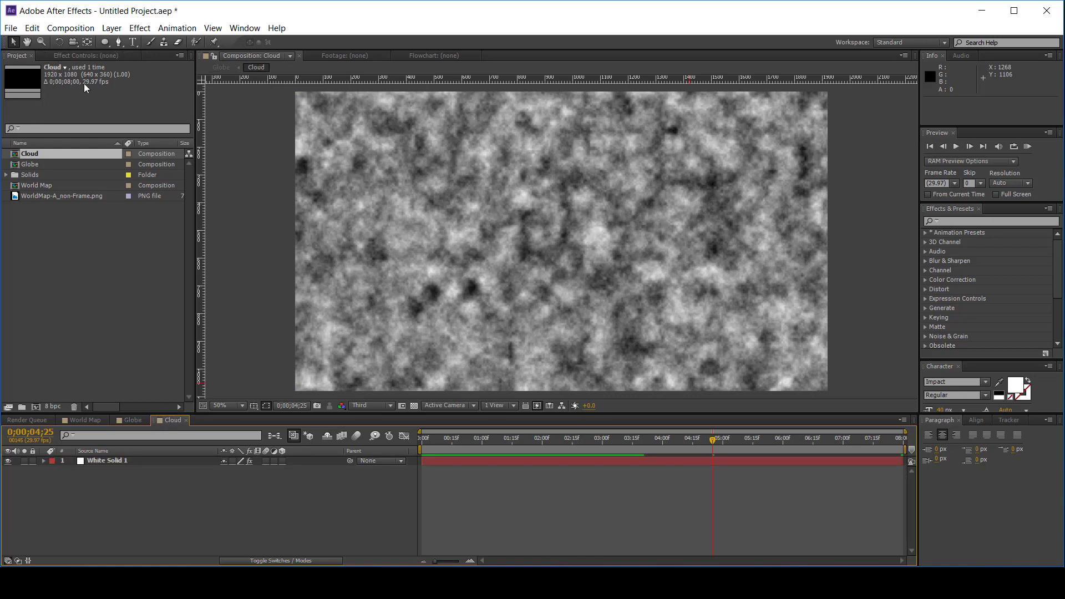
pyautogui.click(78, 56)
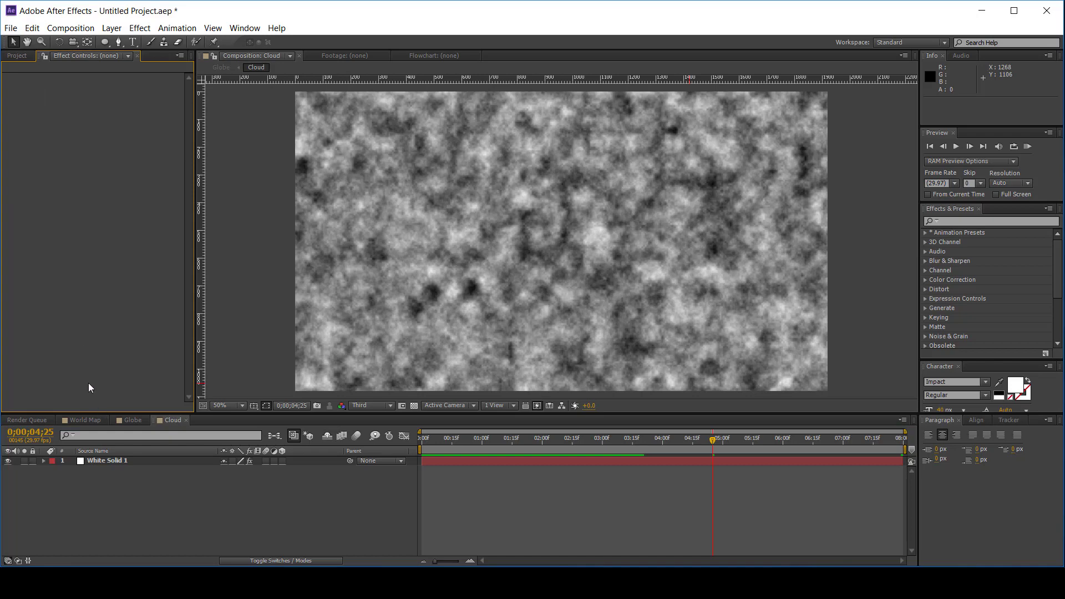
pyautogui.click(115, 461)
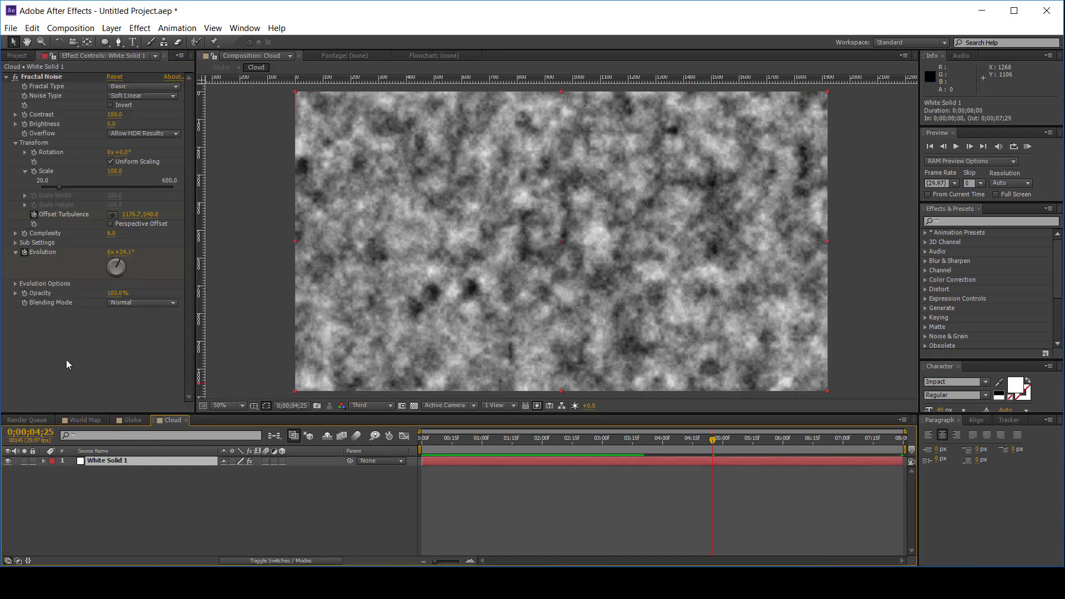
pyautogui.rightClick(66, 355)
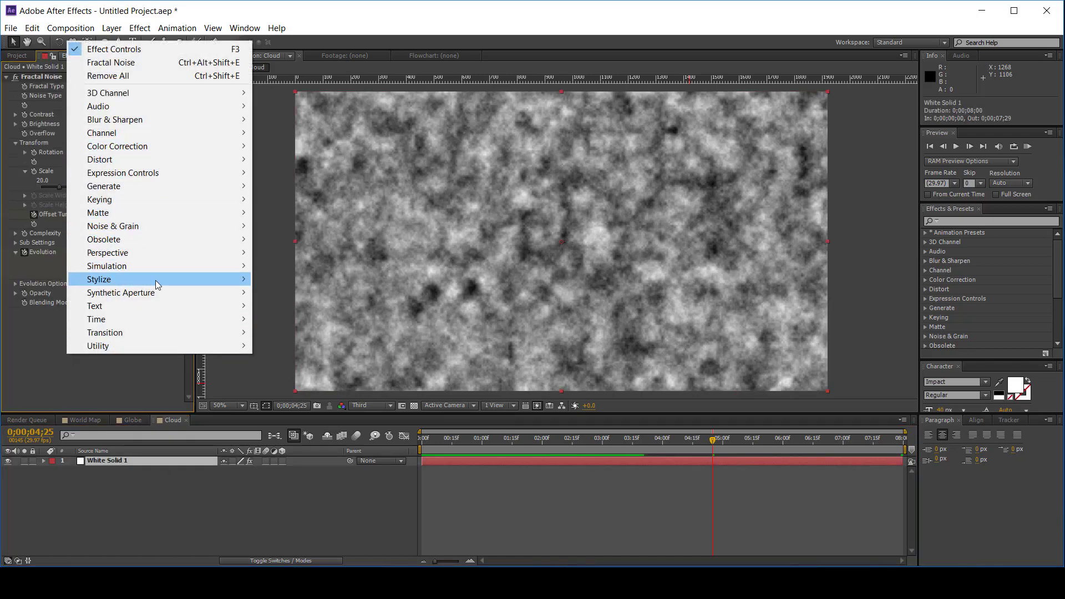
pyautogui.moveTo(163, 133)
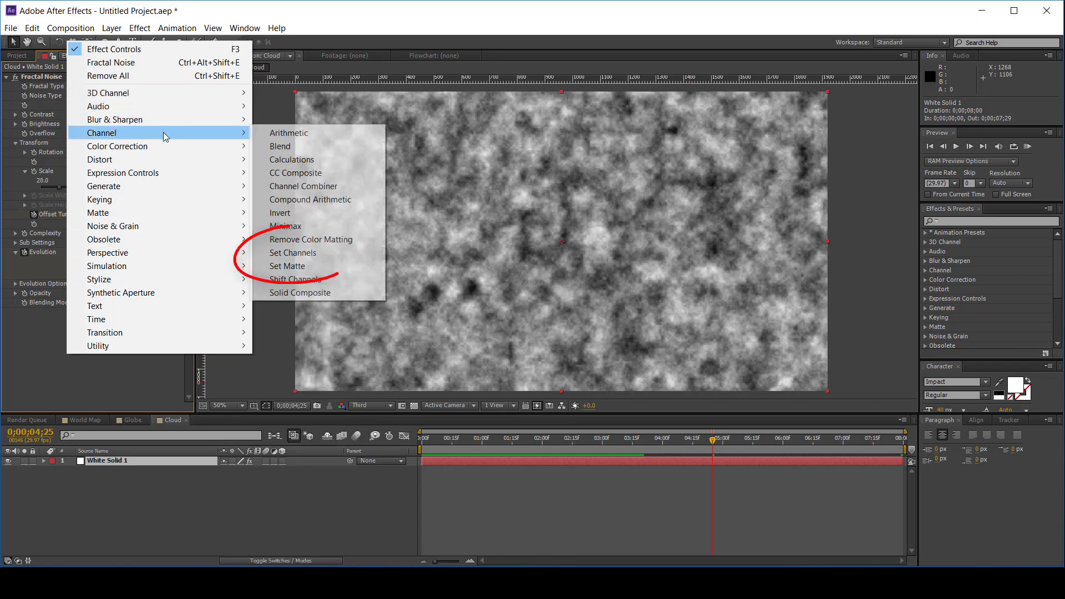
pyautogui.click(341, 254)
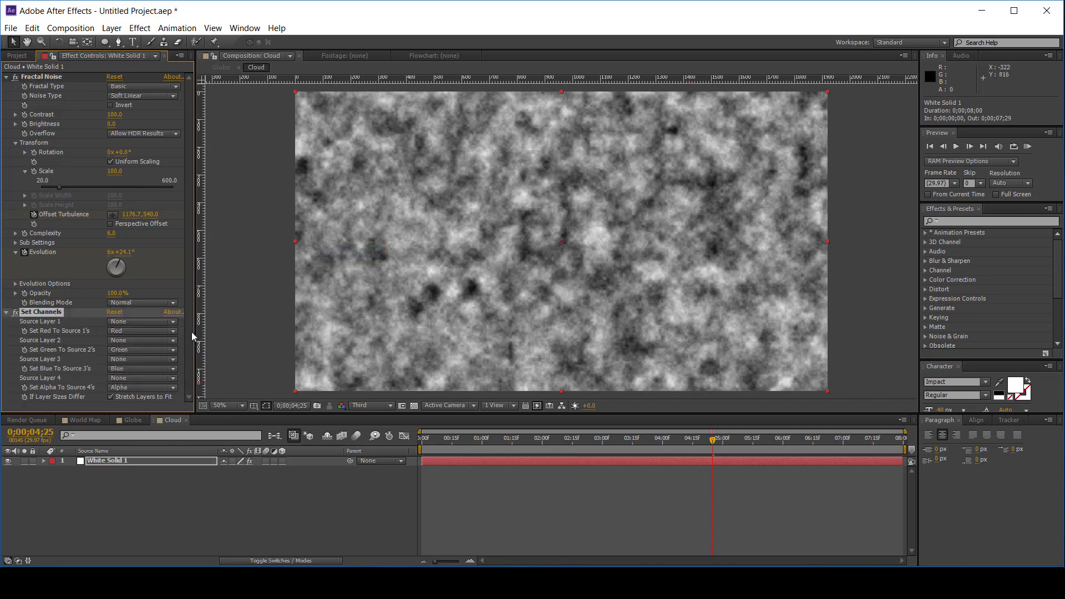
pyautogui.click(154, 387)
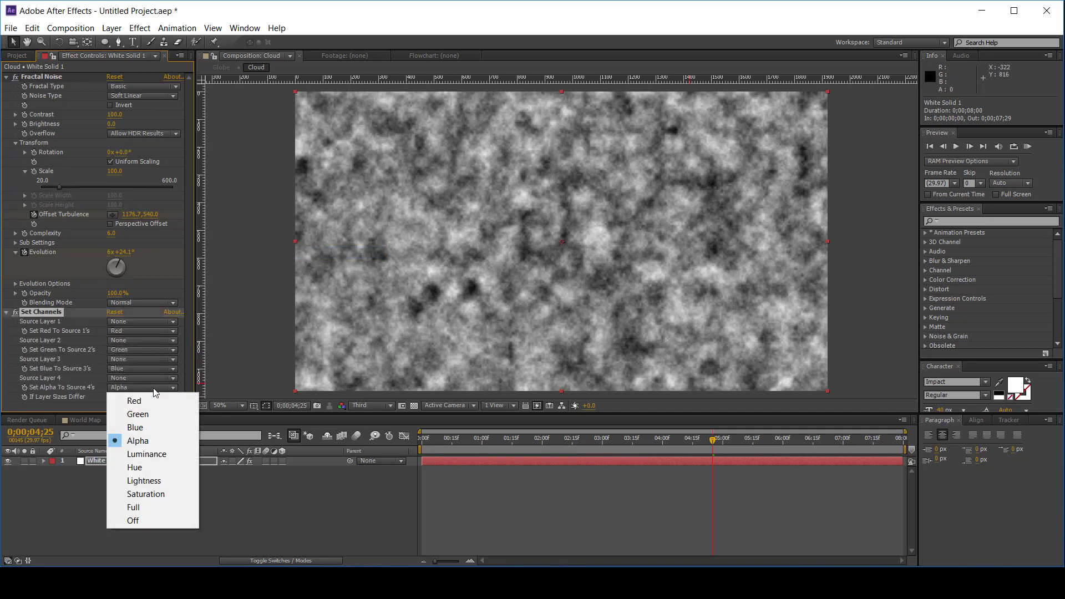
pyautogui.click(147, 454)
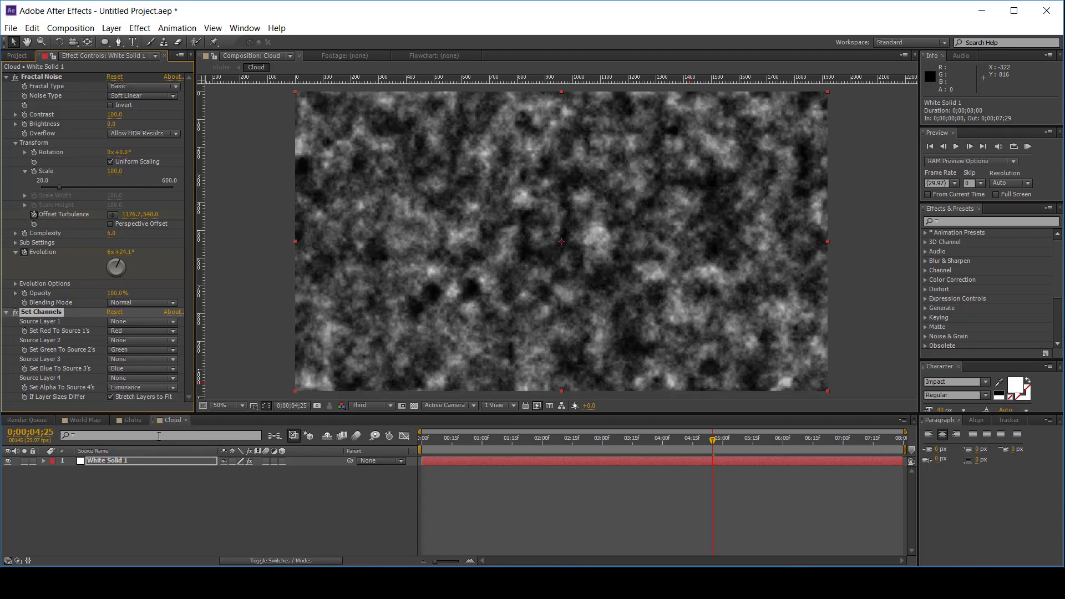
# In the Globe composition, copy the World Map layer's Mask 1 and paste it onto the Cloud layer
pyautogui.click(133, 420)
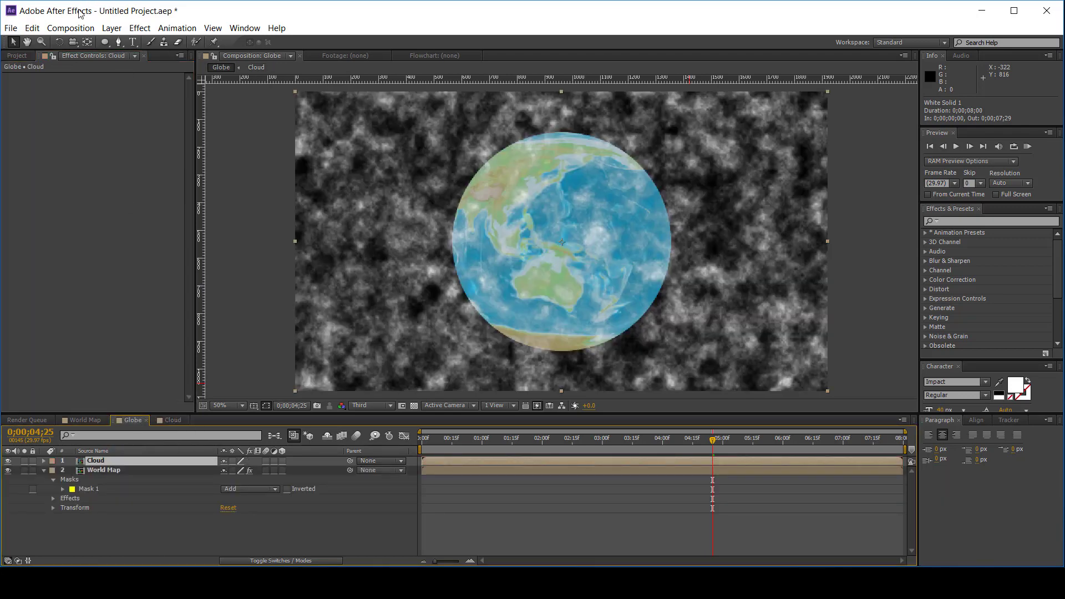
pyautogui.click(17, 55)
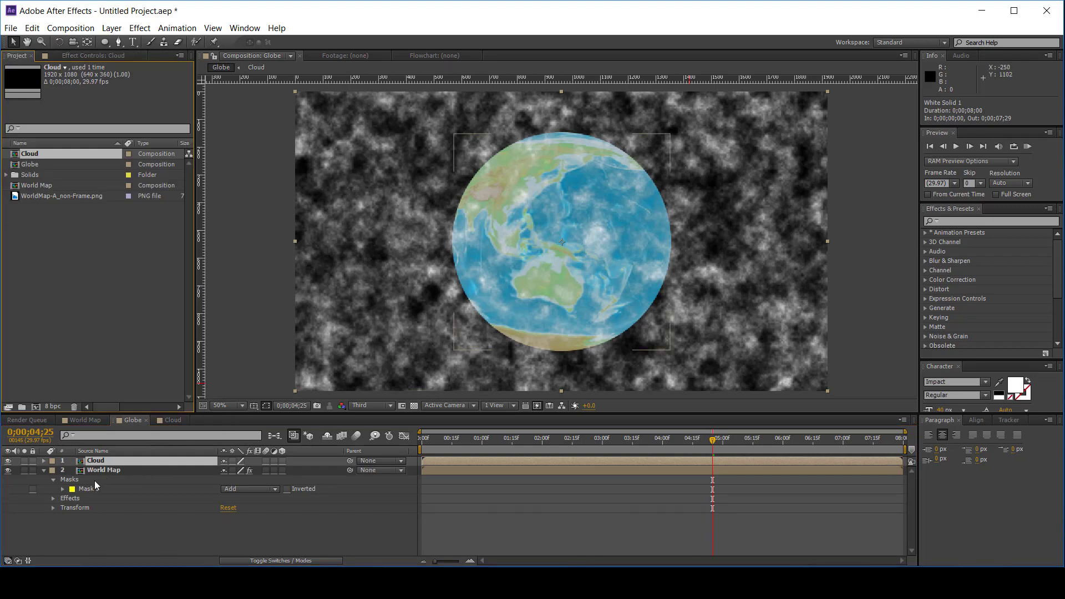
pyautogui.click(82, 490)
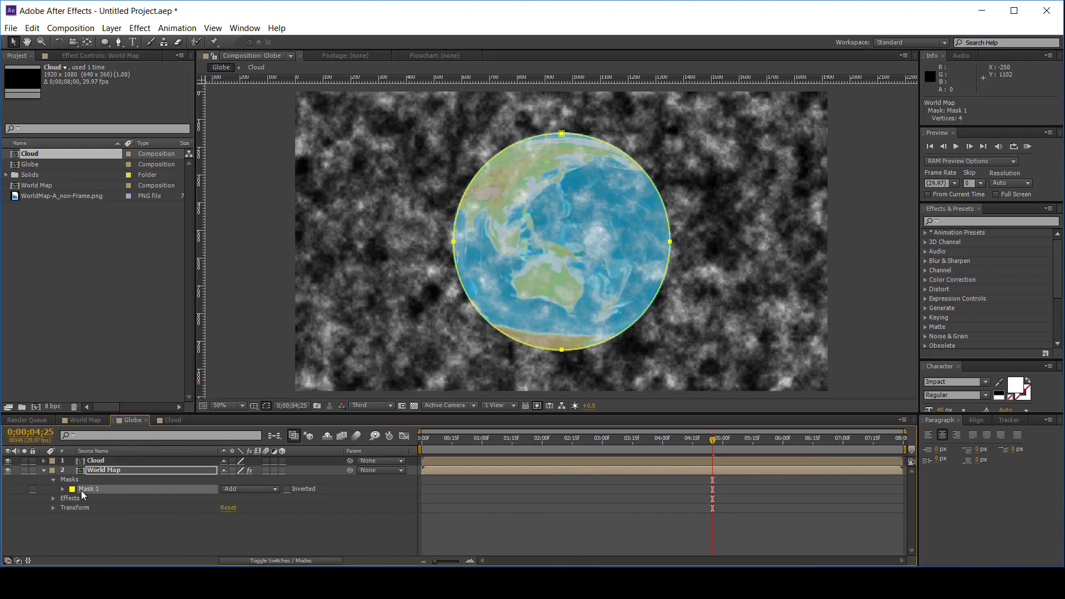
pyautogui.click(96, 462)
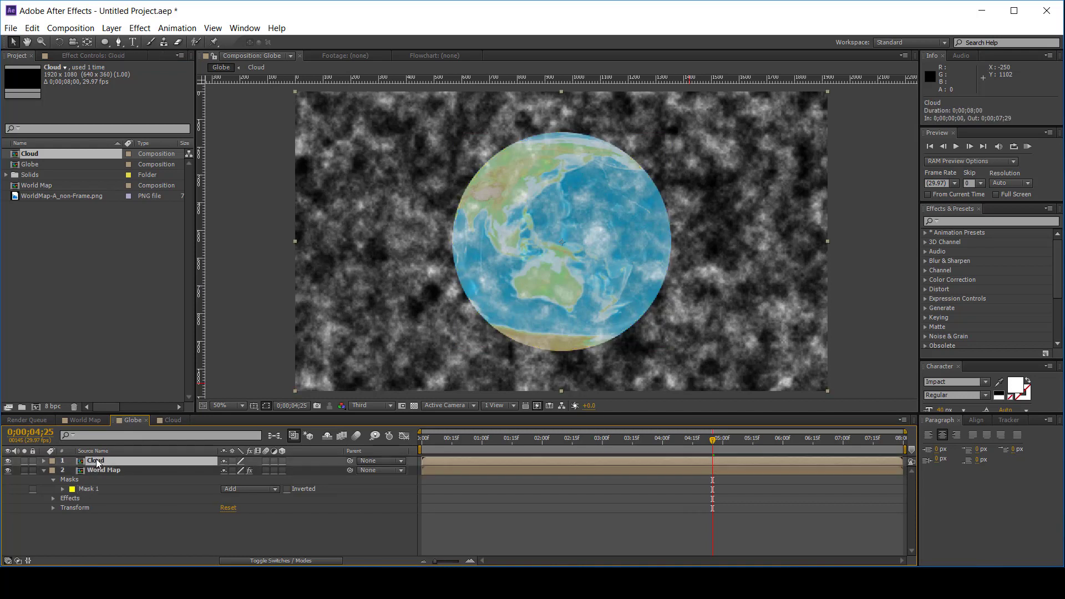
pyautogui.press('Return')
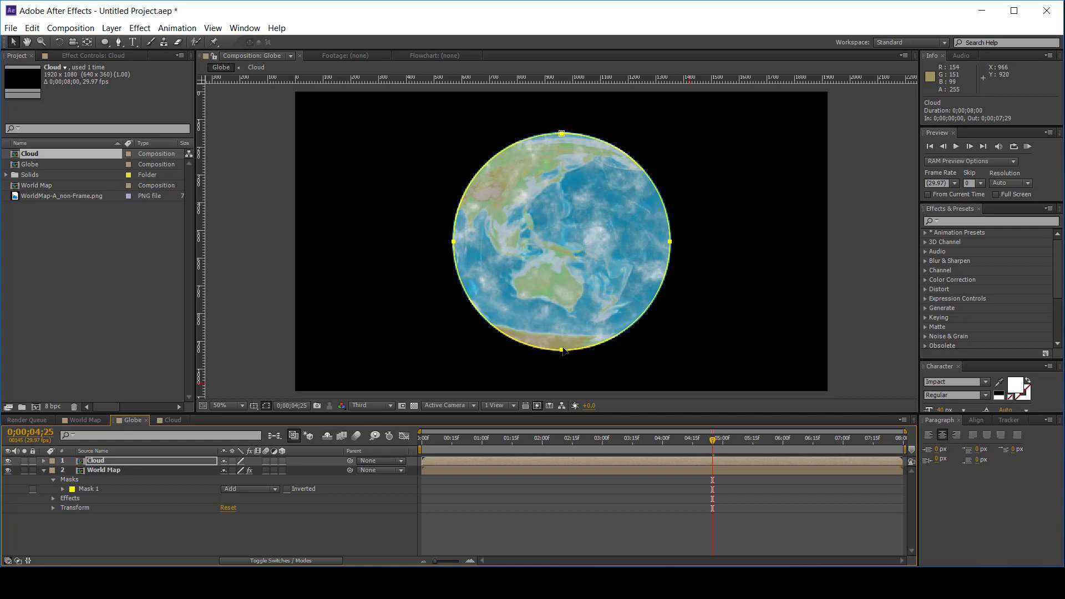
# Scale the Cloud layer's circular mask from its center to about 105.6%, slightly larger than the globe
pyautogui.doubleClick(659, 282)
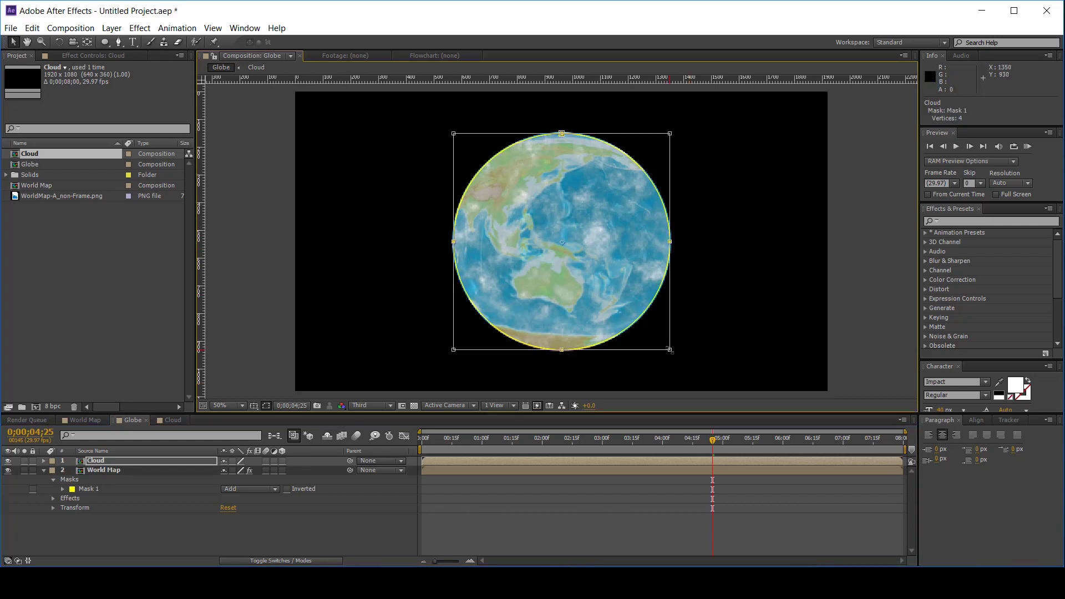
pyautogui.moveTo(671, 350); pyautogui.dragTo(677, 360)
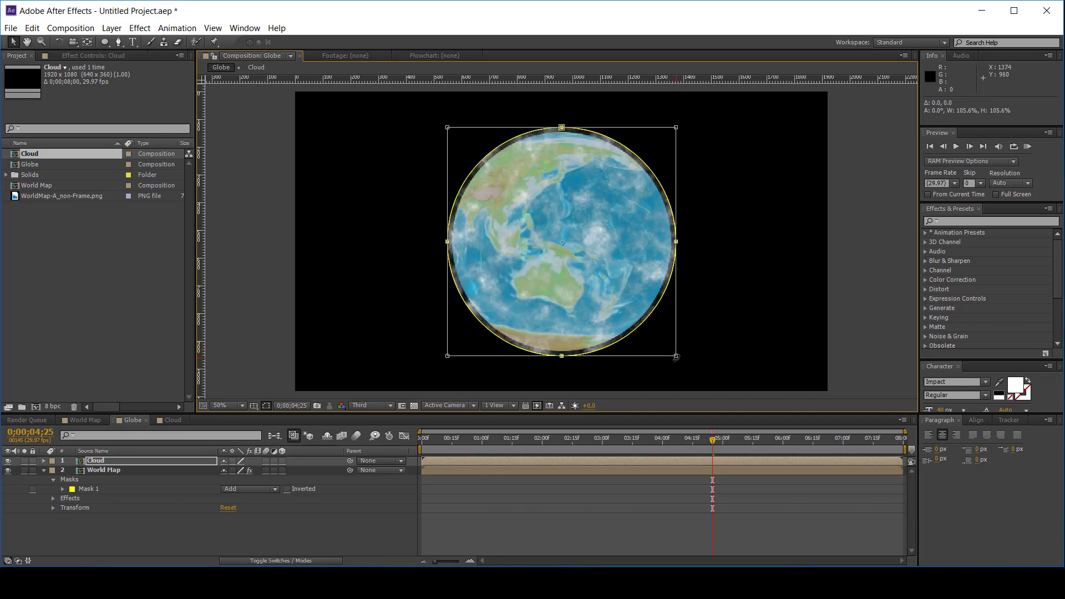
pyautogui.press('Return')
# Set the Mask Feather of the Cloud layer's mask to 68 pixels and deselect the layer
pyautogui.press('f')
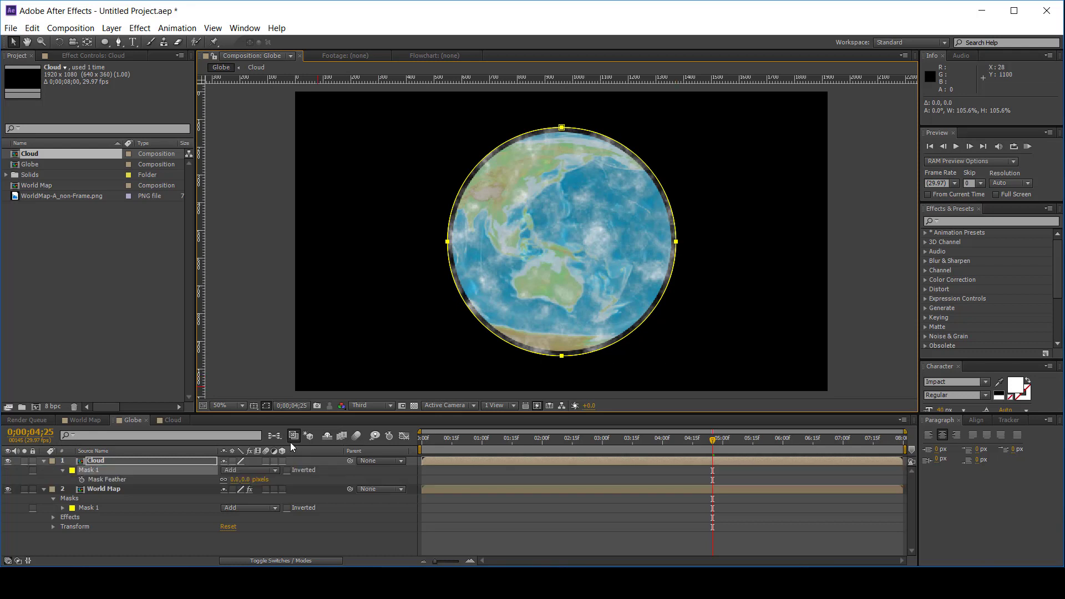
pyautogui.click(237, 479)
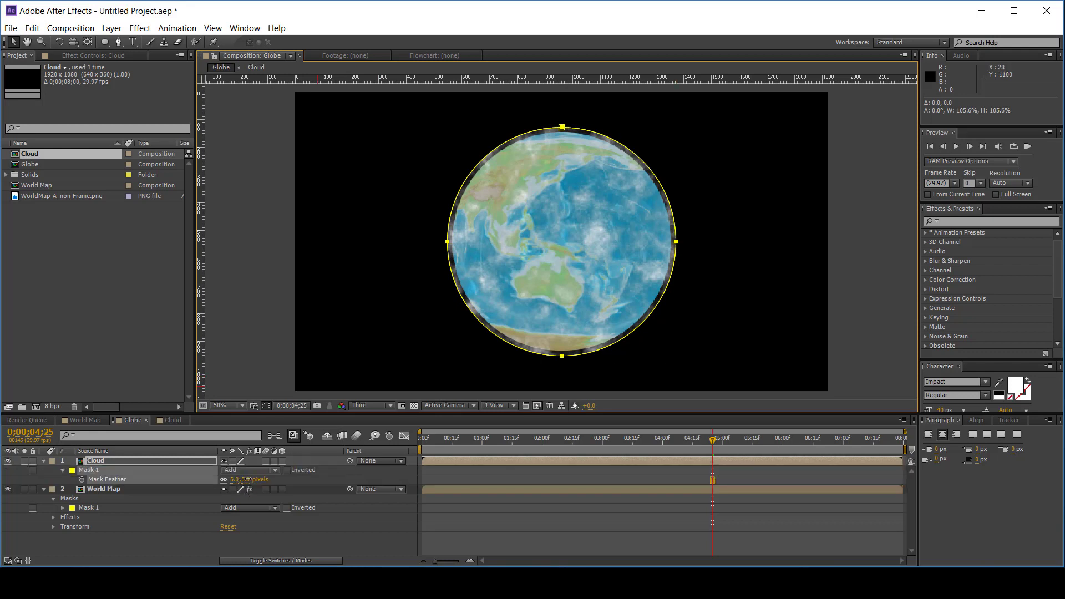
pyautogui.moveTo(261, 479); pyautogui.dragTo(272, 479)
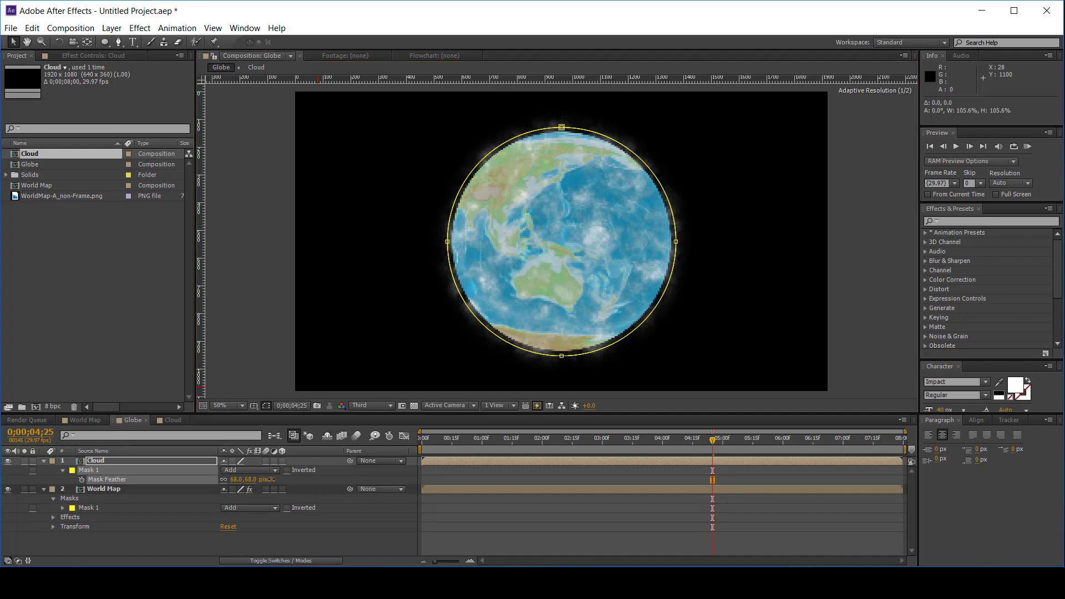
pyautogui.click(123, 543)
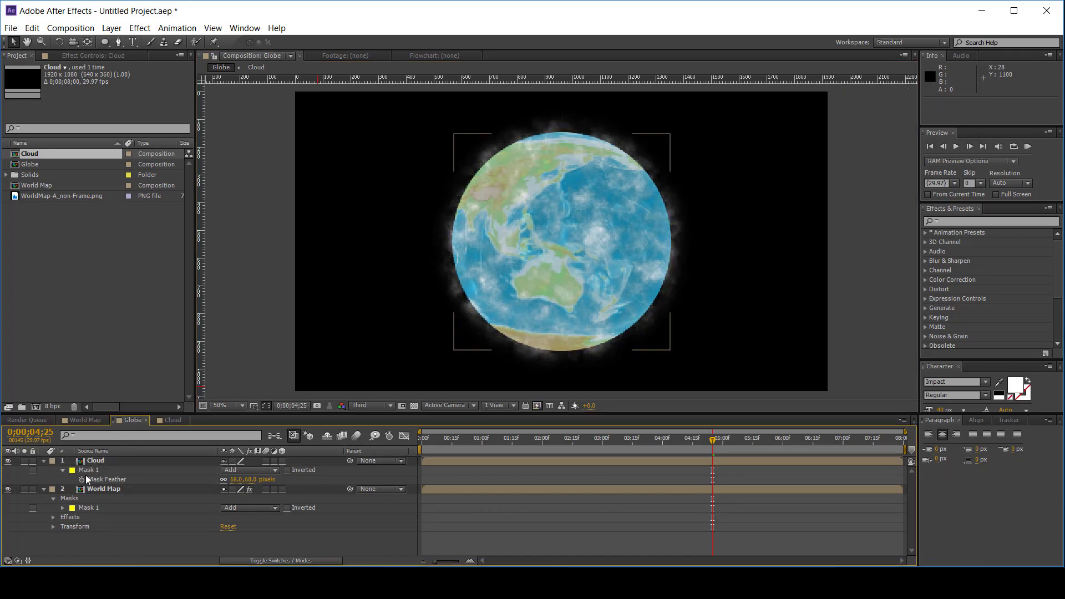
# Copy the World Map layer's Spherize effect and paste it onto the Cloud layer in the Globe composition
pyautogui.click(95, 462)
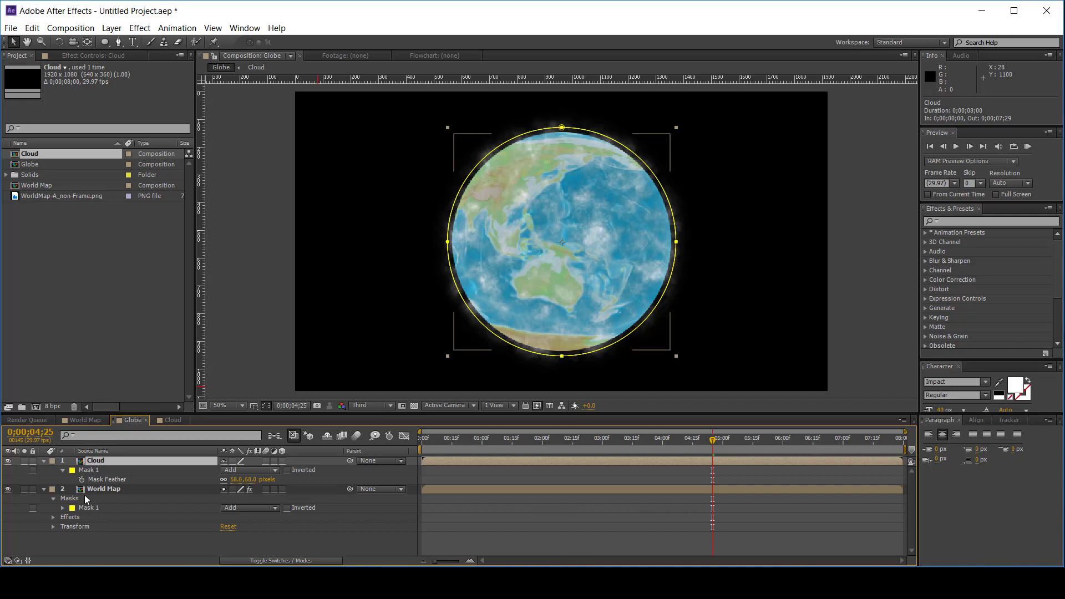
pyautogui.click(96, 491)
pyautogui.press('e')
pyautogui.click(87, 499)
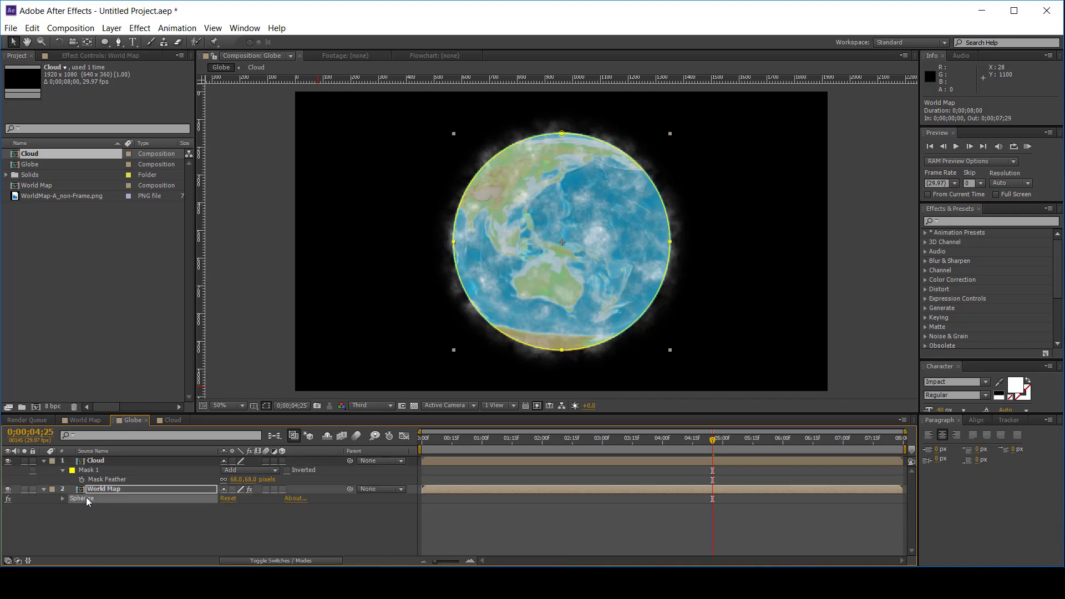
pyautogui.click(98, 461)
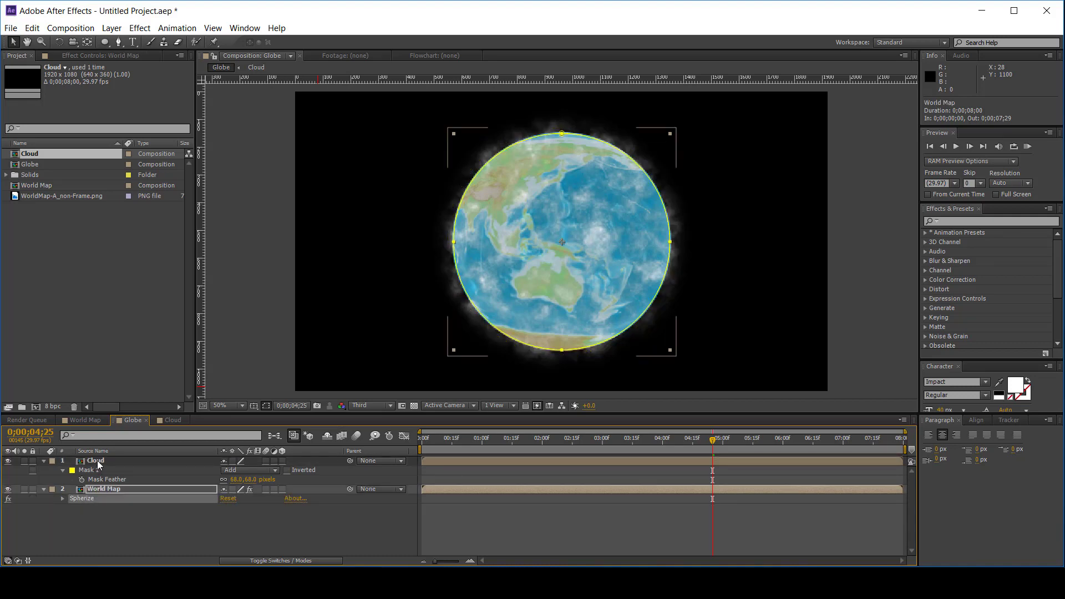
pyautogui.hotkey('ctrl', 'v')
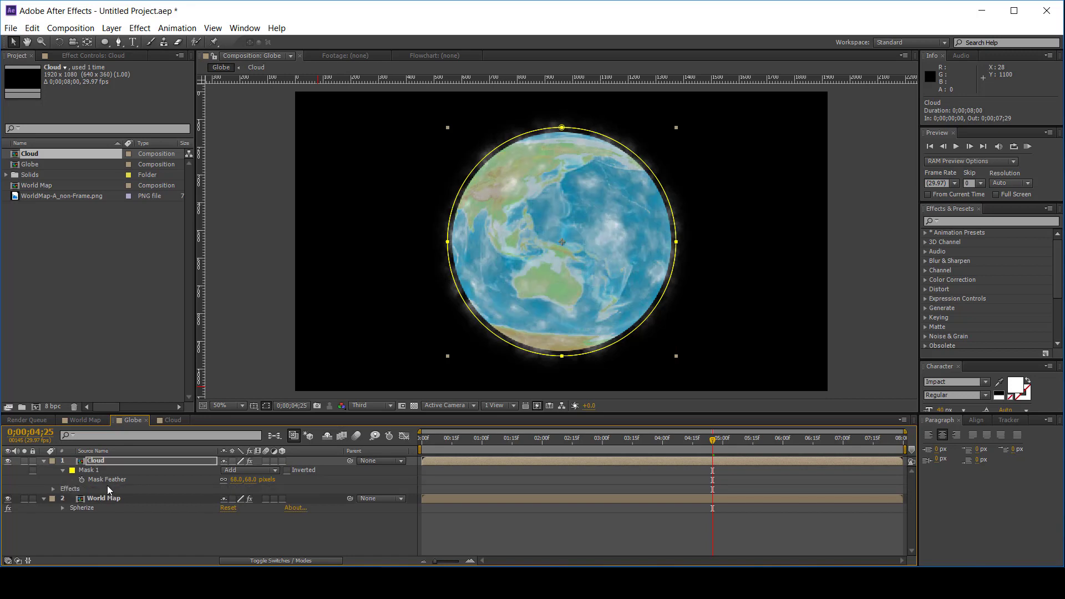
pyautogui.click(83, 55)
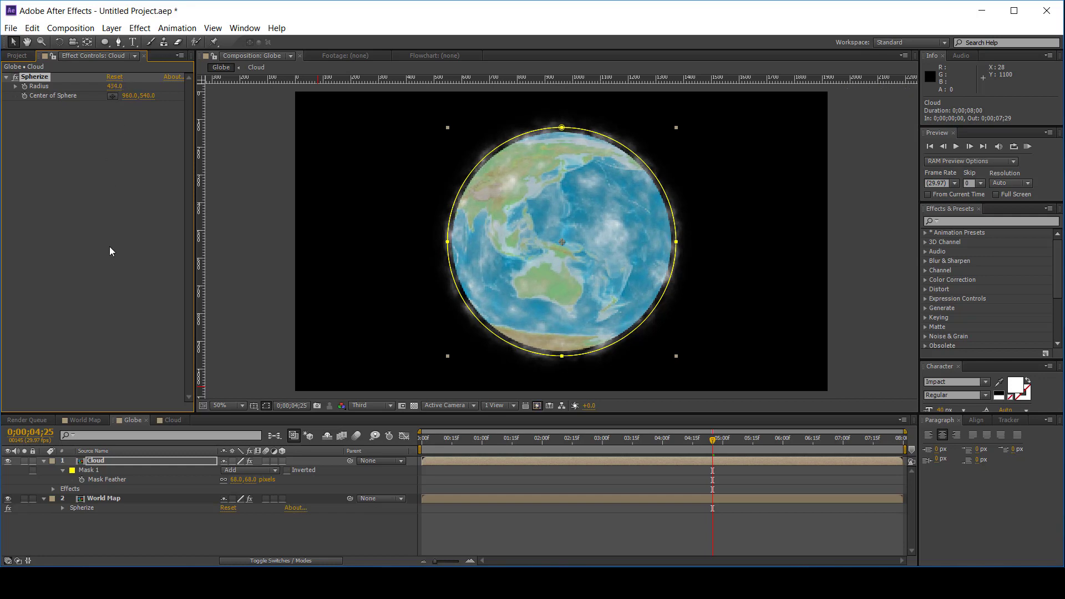
pyautogui.click(141, 530)
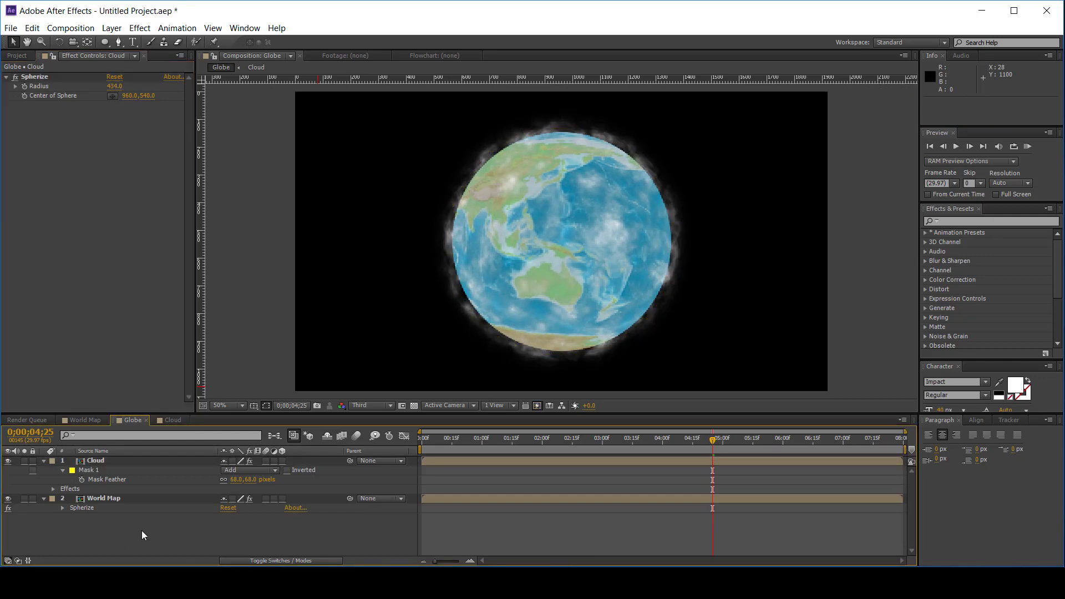
# Run a RAM preview of the Globe composition to check the spherized clouds over the rotating globe
pyautogui.press('KP_0')
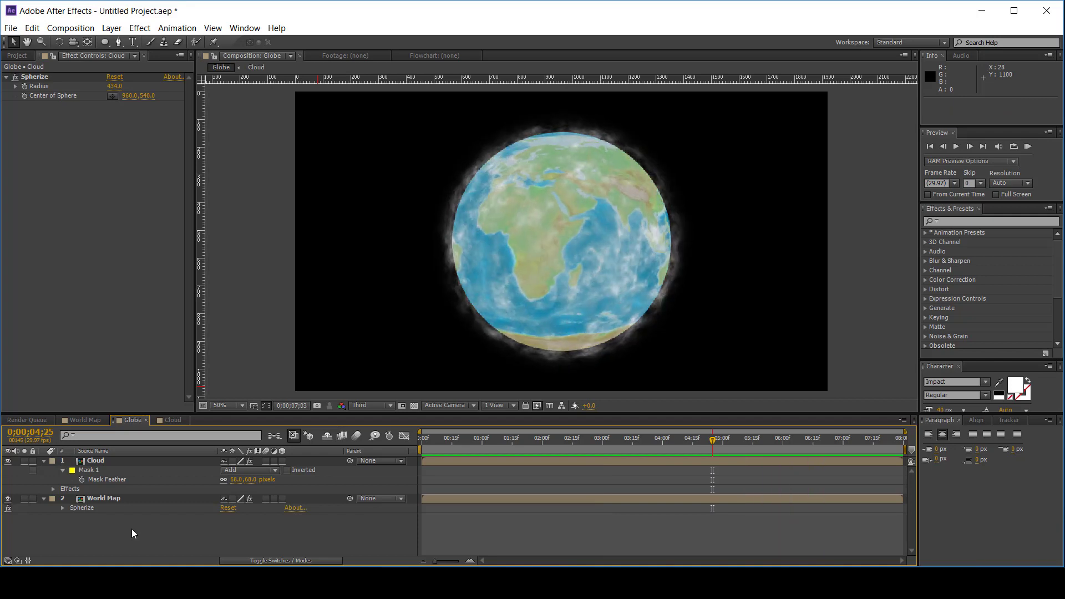
pyautogui.click(132, 529)
pyautogui.click(93, 502)
# Create a new composition named World Back with the HDTV 1080 29.97 preset and an 8-second duration
pyautogui.click(16, 56)
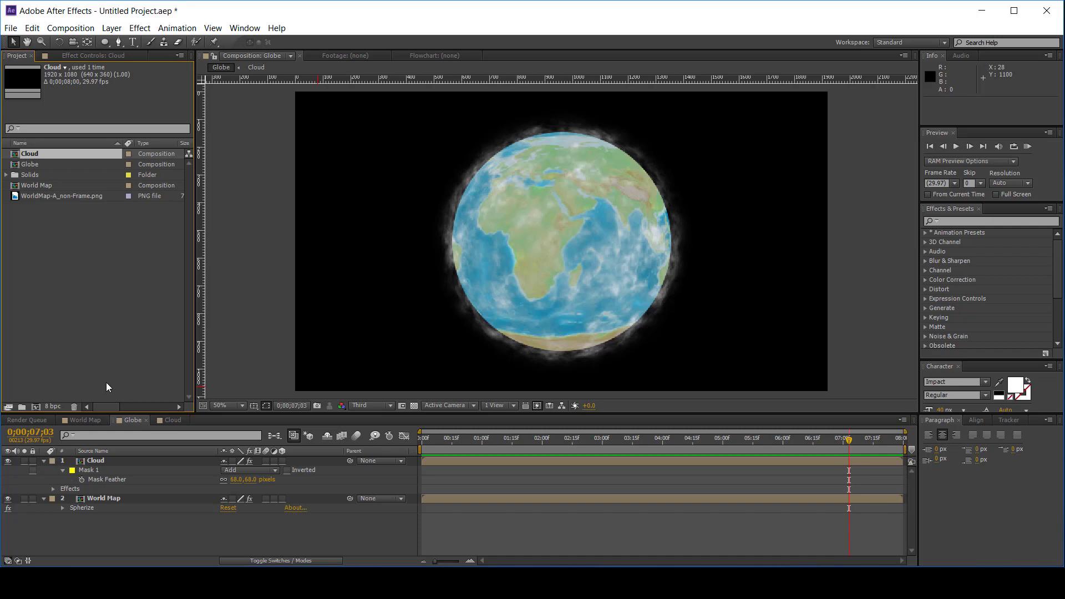
pyautogui.hotkey('ctrl', 'n')
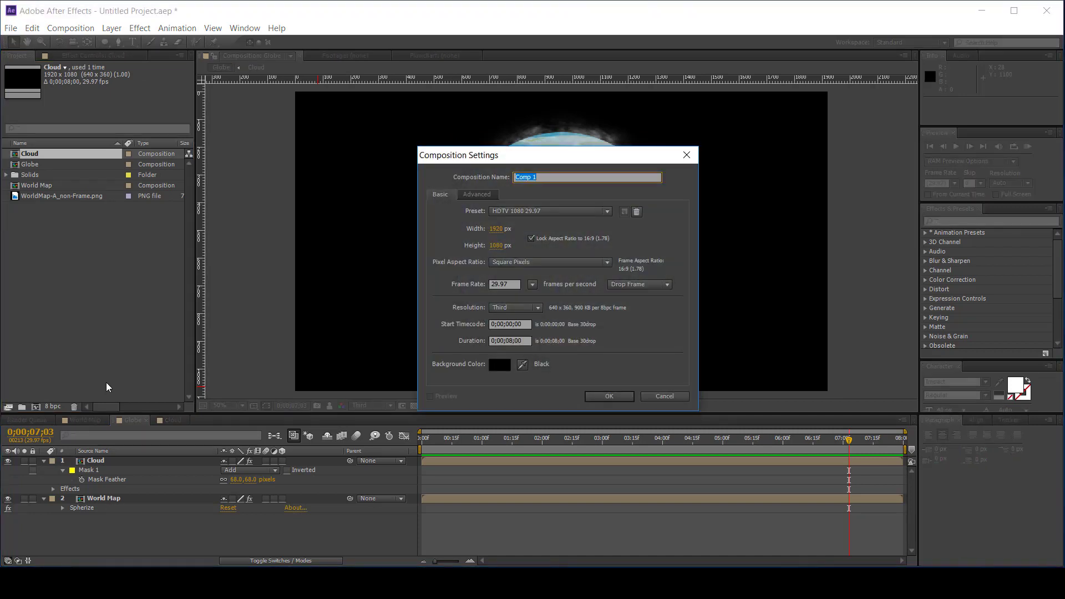
pyautogui.write('World Back')
pyautogui.press('Return')
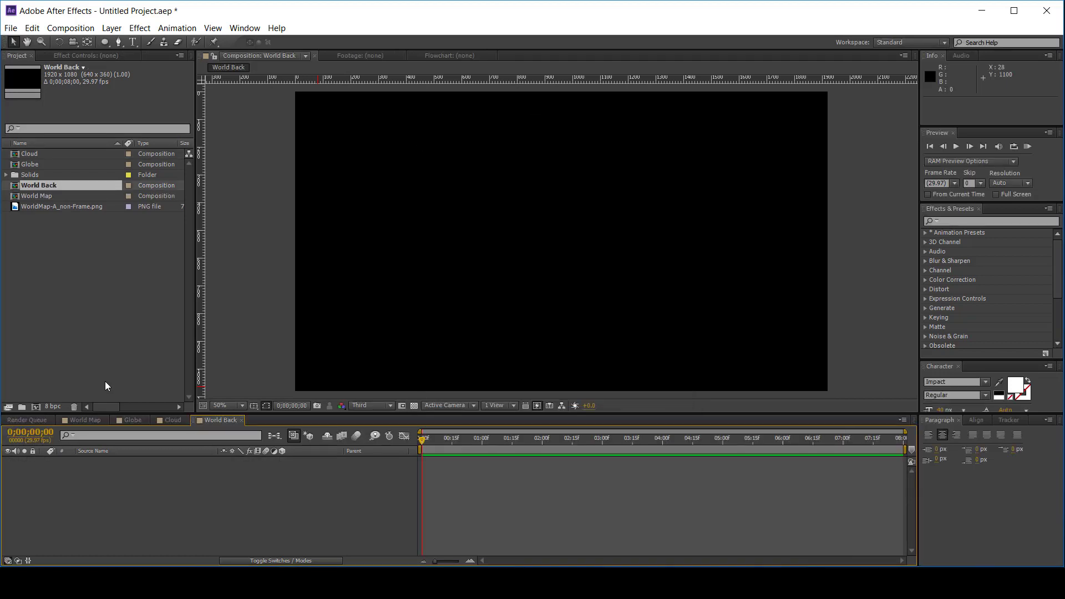
# Add the existing white solid to the World Back composition and mask it with a centered circle about 840 pixels wide
pyautogui.click(6, 175)
pyautogui.moveTo(12, 186); pyautogui.dragTo(87, 469)
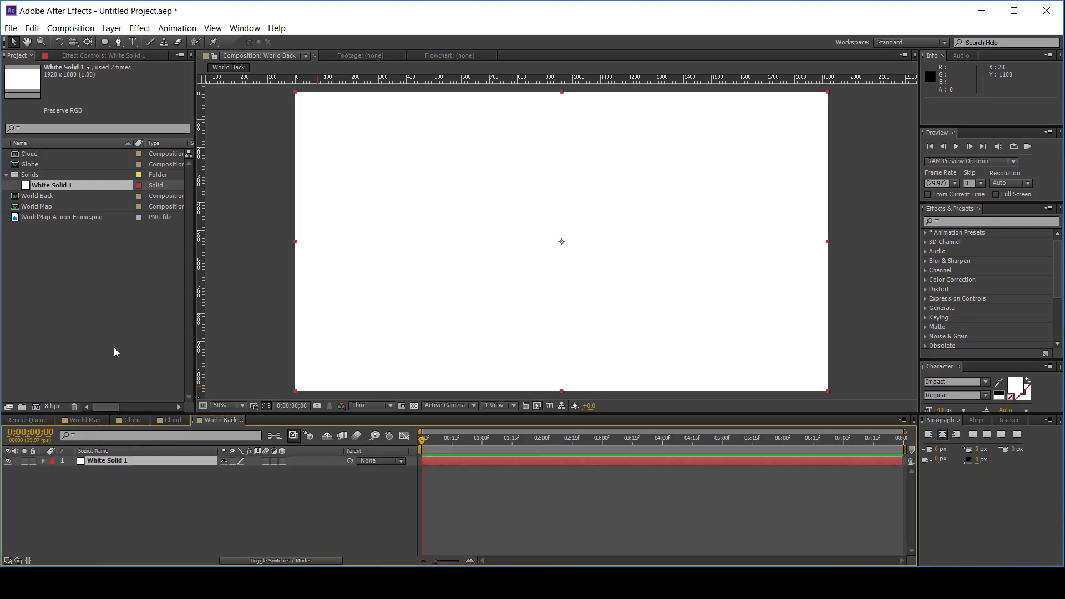
pyautogui.click(103, 42)
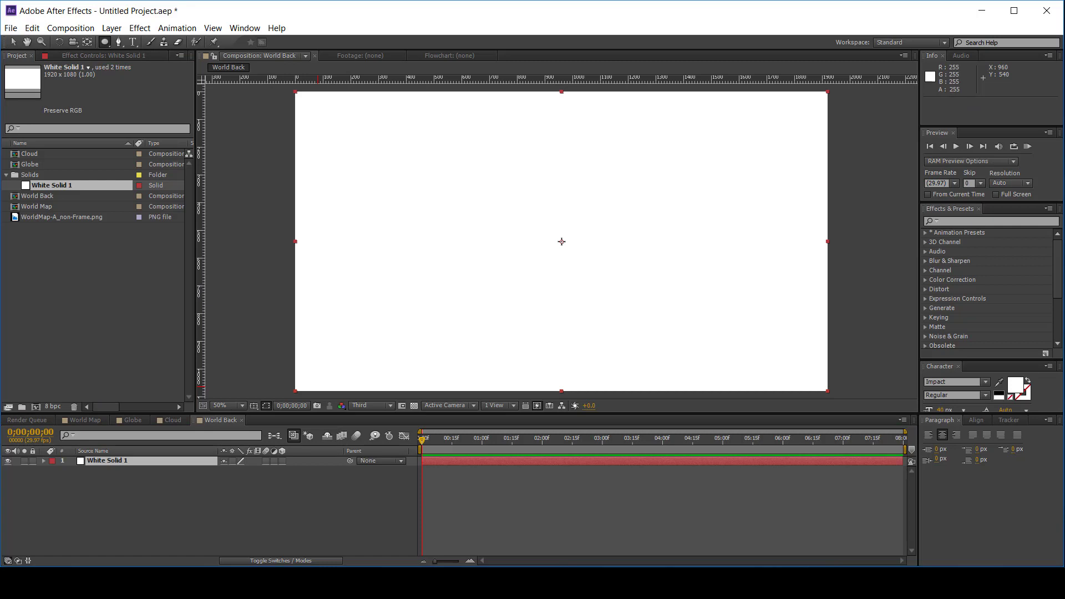
pyautogui.moveTo(561, 242); pyautogui.dragTo(660, 358)
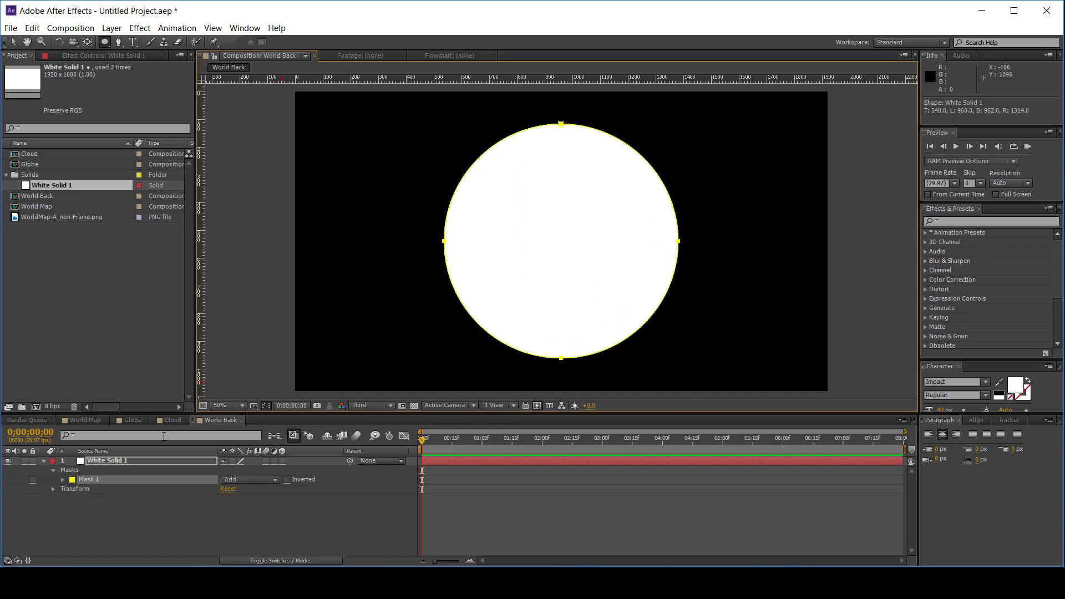
# Apply the Roughen Edges effect to the circular white solid and set its Border to 80
pyautogui.click(91, 462)
pyautogui.rightClick(91, 461)
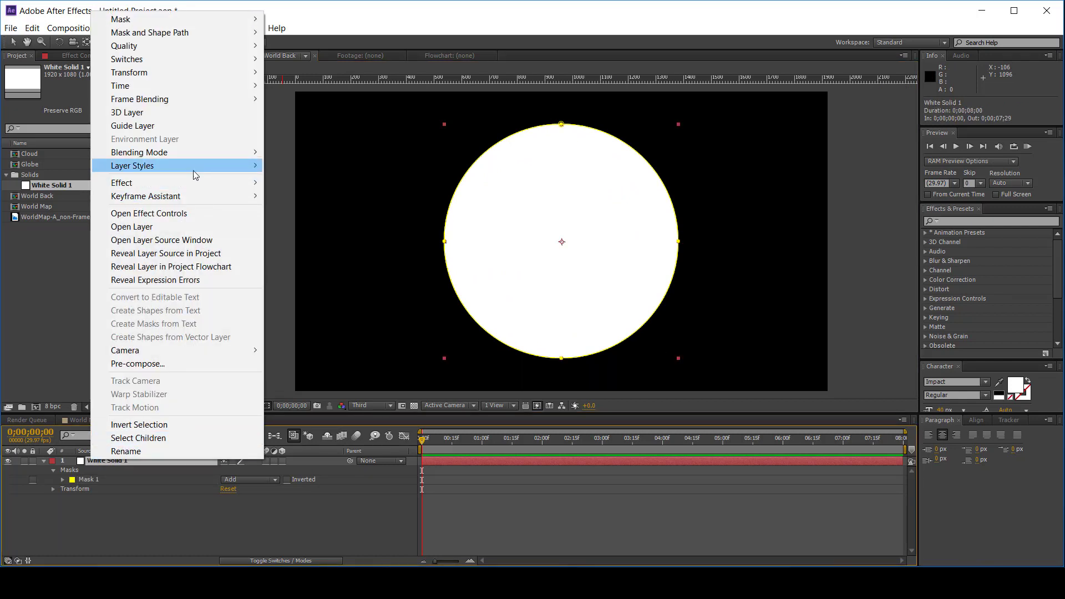
pyautogui.moveTo(193, 181)
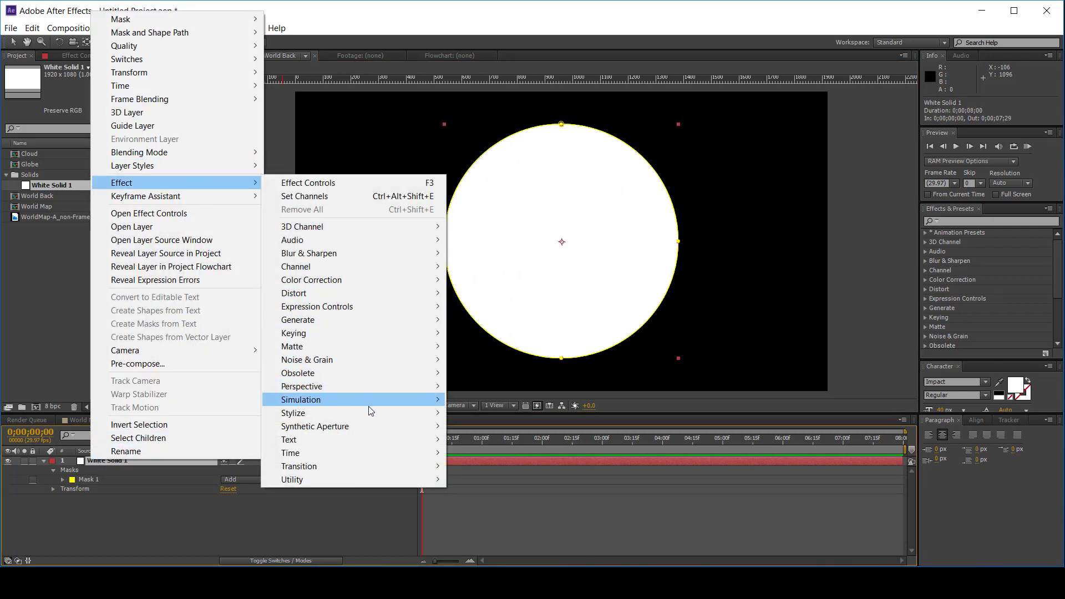
pyautogui.moveTo(377, 409)
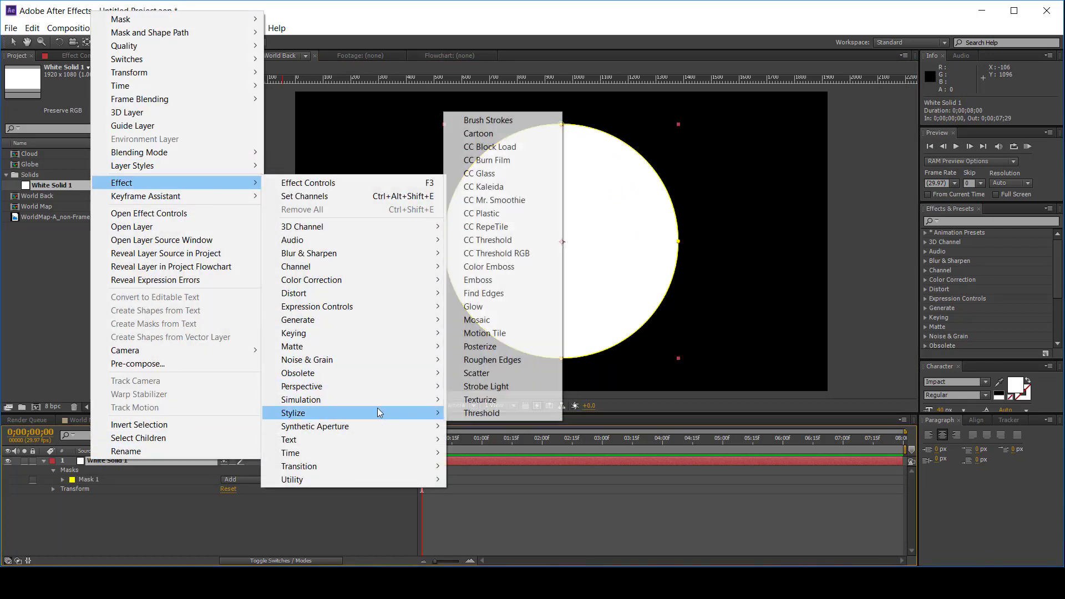
pyautogui.click(544, 361)
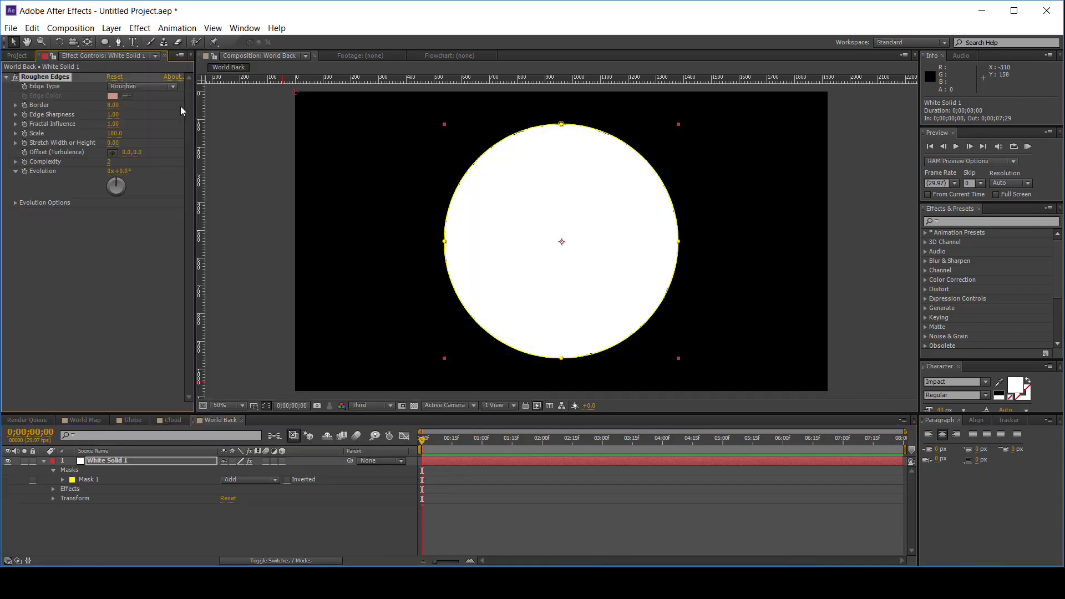
pyautogui.click(111, 105)
pyautogui.press('Return')
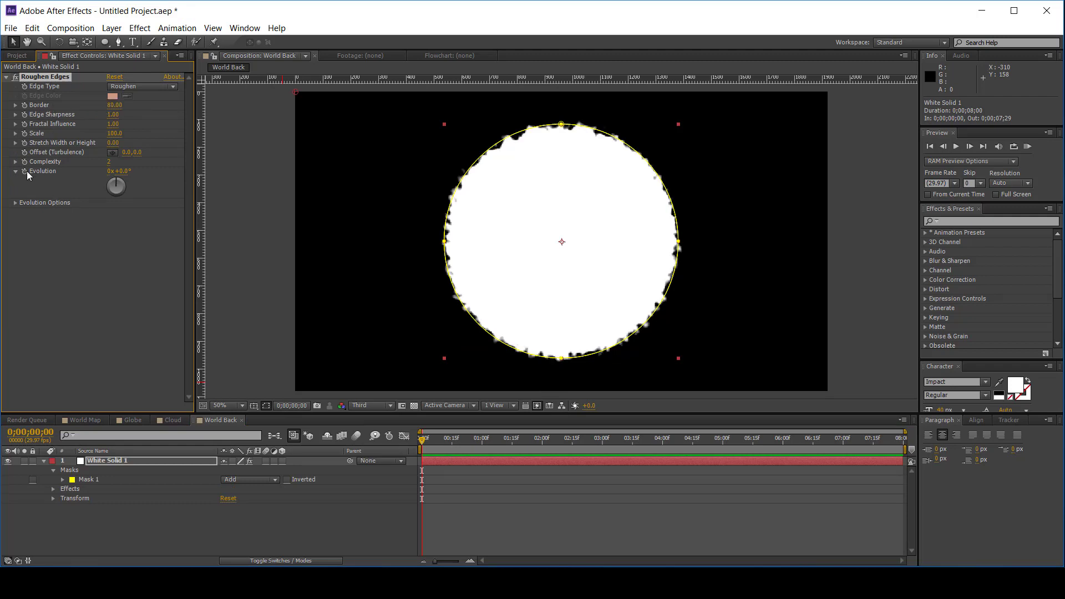
# Animate the Roughen Edges Evolution from a keyframe at the first frame to 10 revolutions at the last frame
pyautogui.press('End')
pyautogui.click(111, 174)
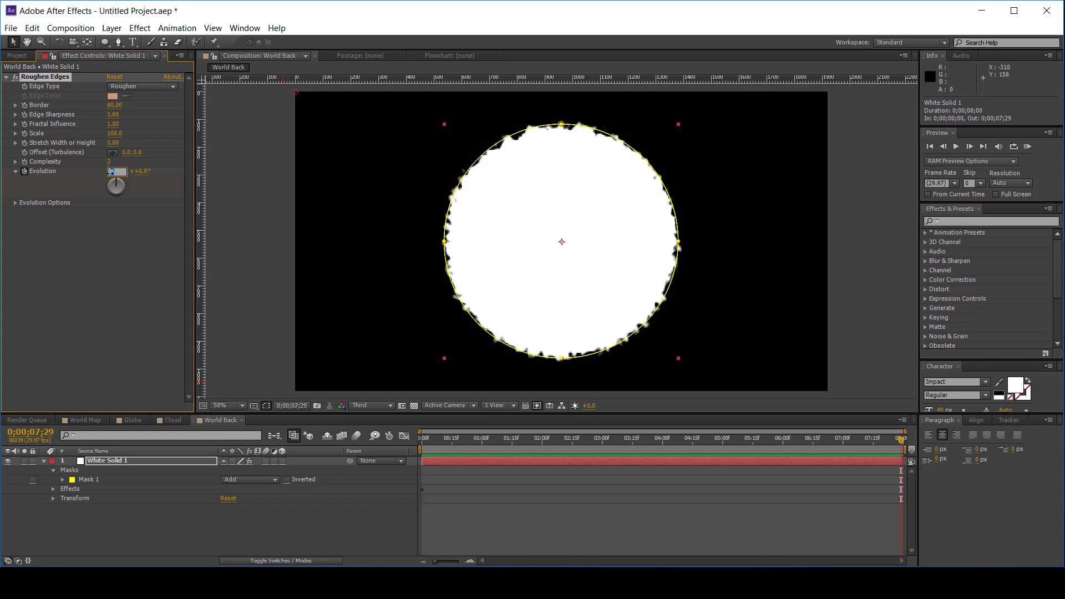
pyautogui.write('10')
pyautogui.press('Return')
# Play back the roughened edge animation and set the work area's start to the composition's first frame
pyautogui.press('space')
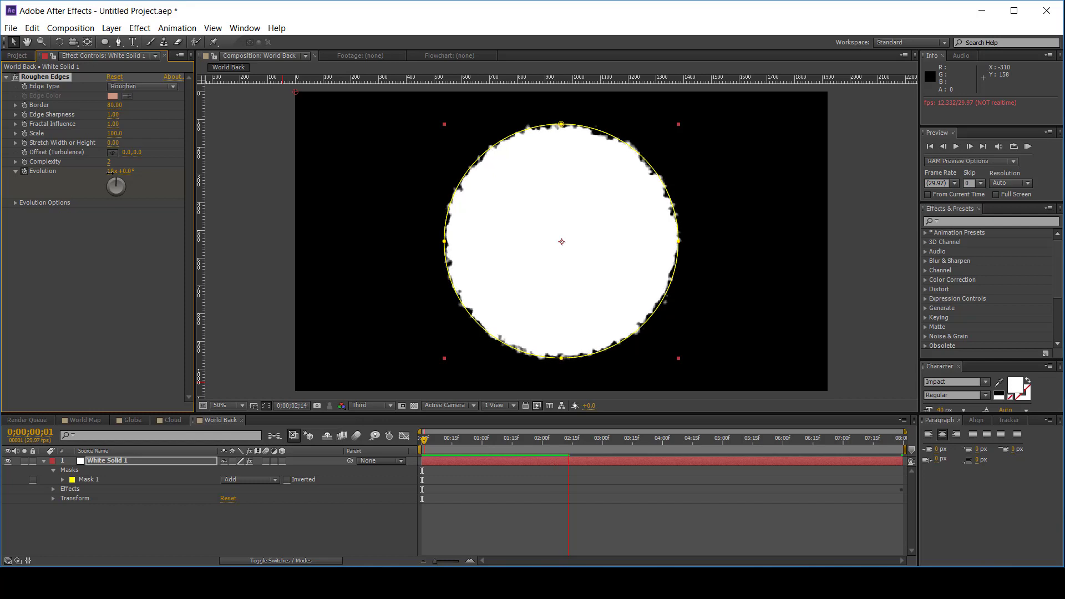
pyautogui.press('space')
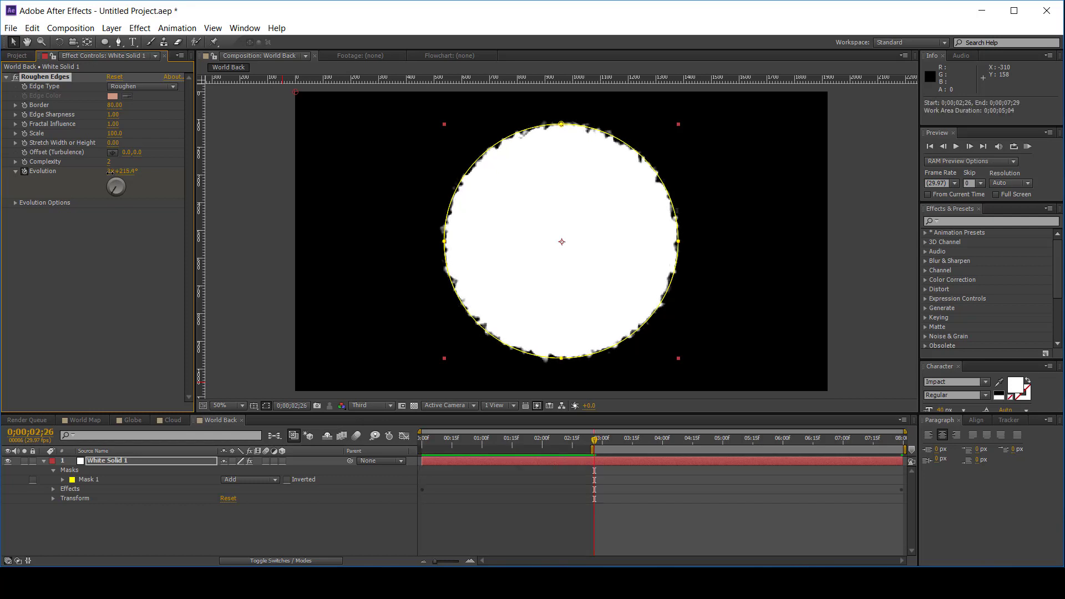
pyautogui.press('Home')
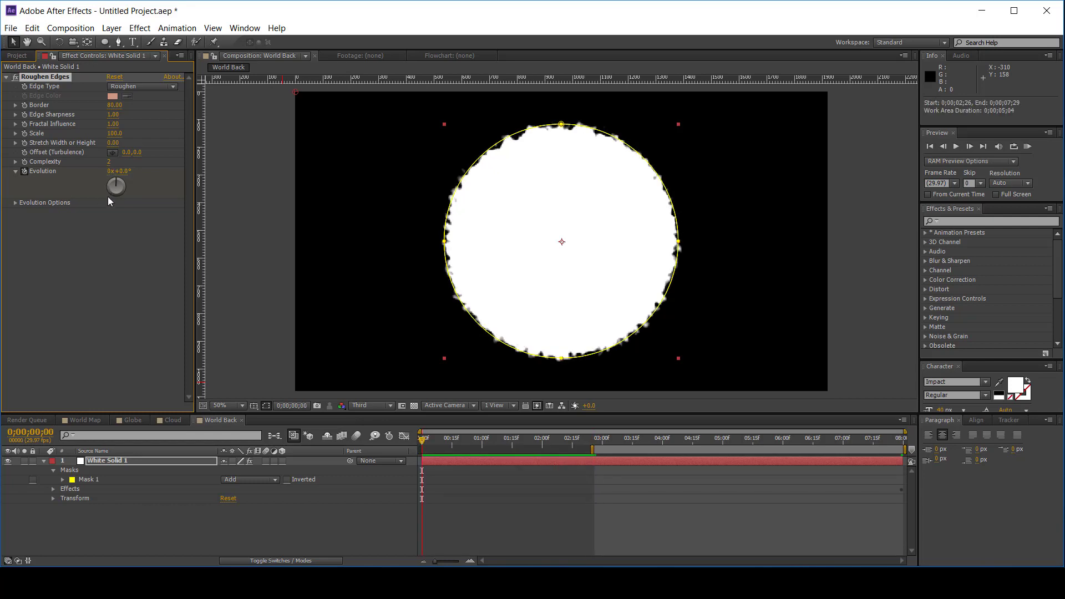
pyautogui.press('b')
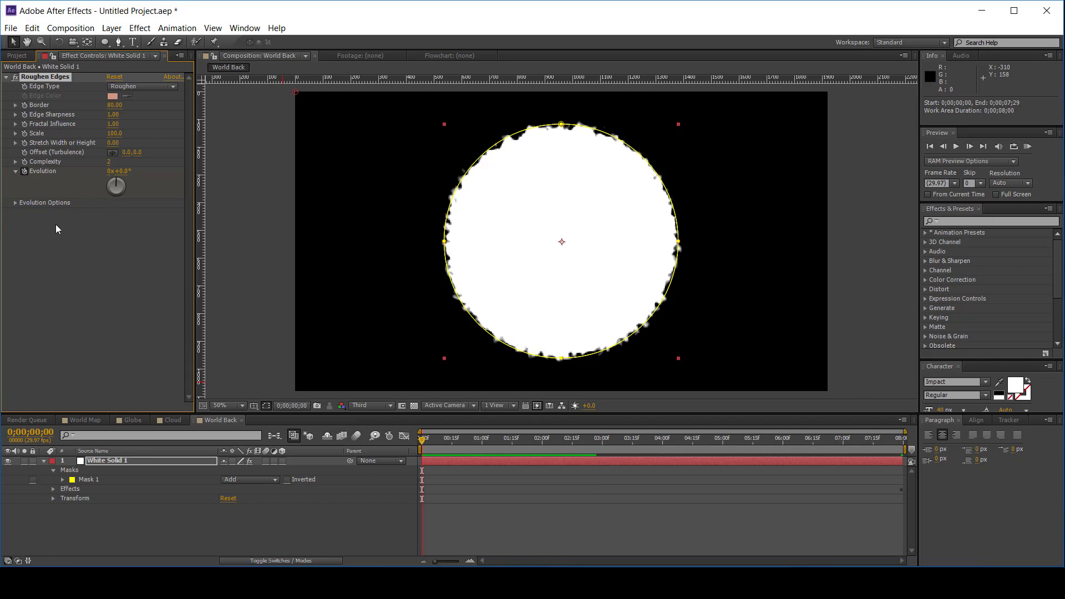
# Add the Radial Blur effect to the white solid in the World Back composition
pyautogui.click(115, 462)
pyautogui.rightClick(114, 462)
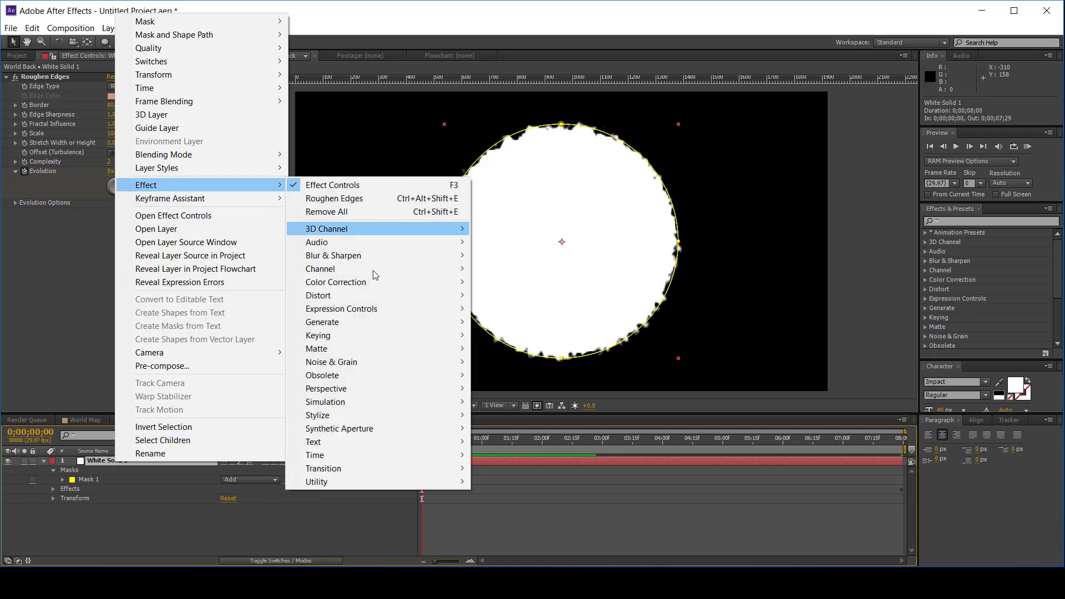
pyautogui.moveTo(388, 256)
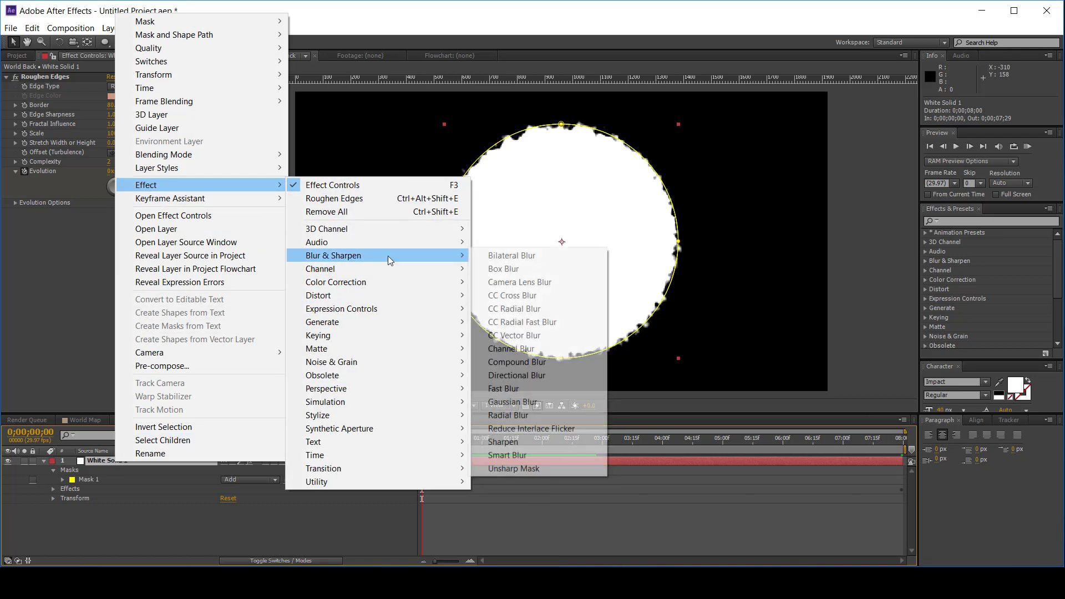
pyautogui.click(541, 420)
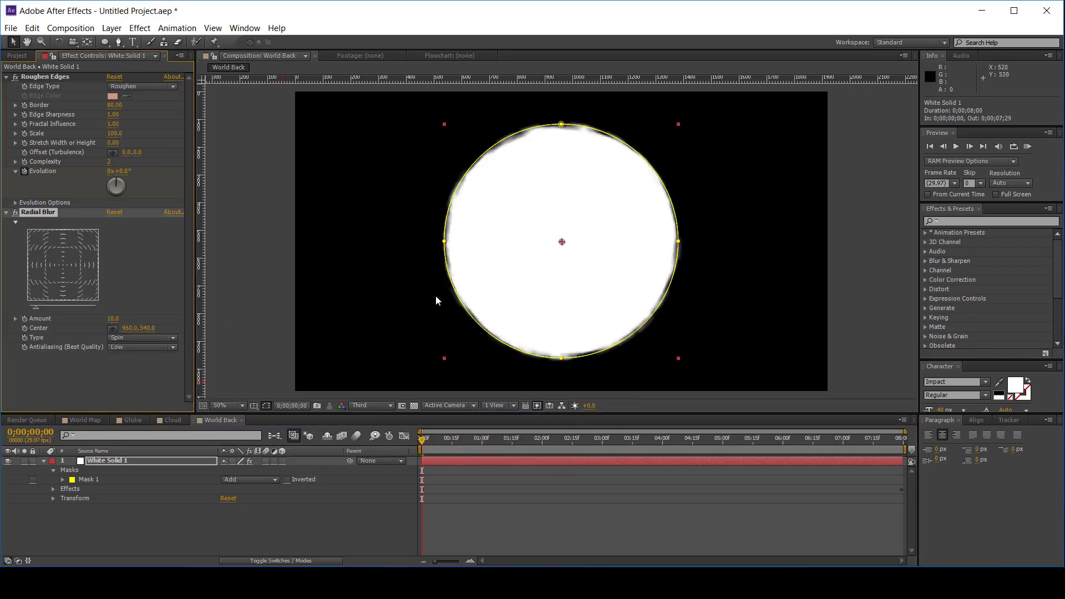
# Set the Radial Blur's type to Zoom, its antialiasing to High and its amount to 72, then deselect the layer
pyautogui.click(148, 338)
pyautogui.click(156, 364)
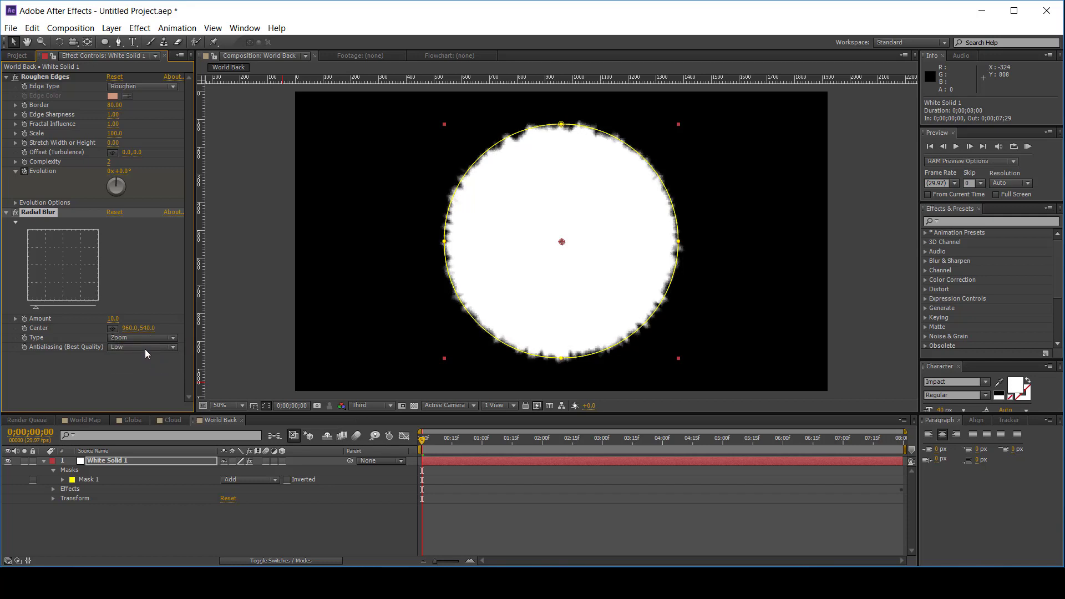
pyautogui.click(123, 349)
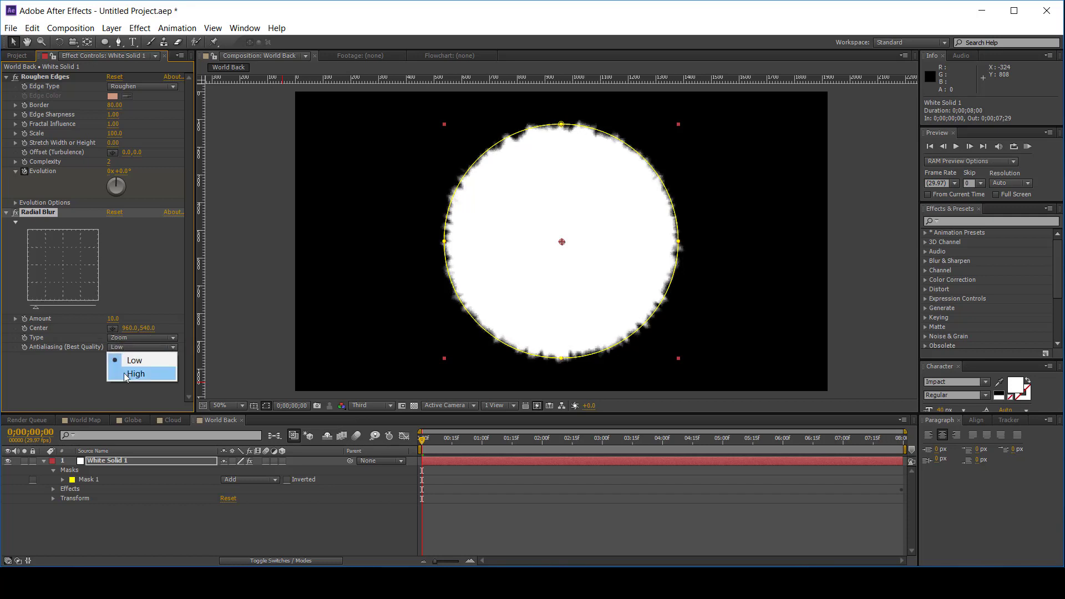
pyautogui.click(125, 372)
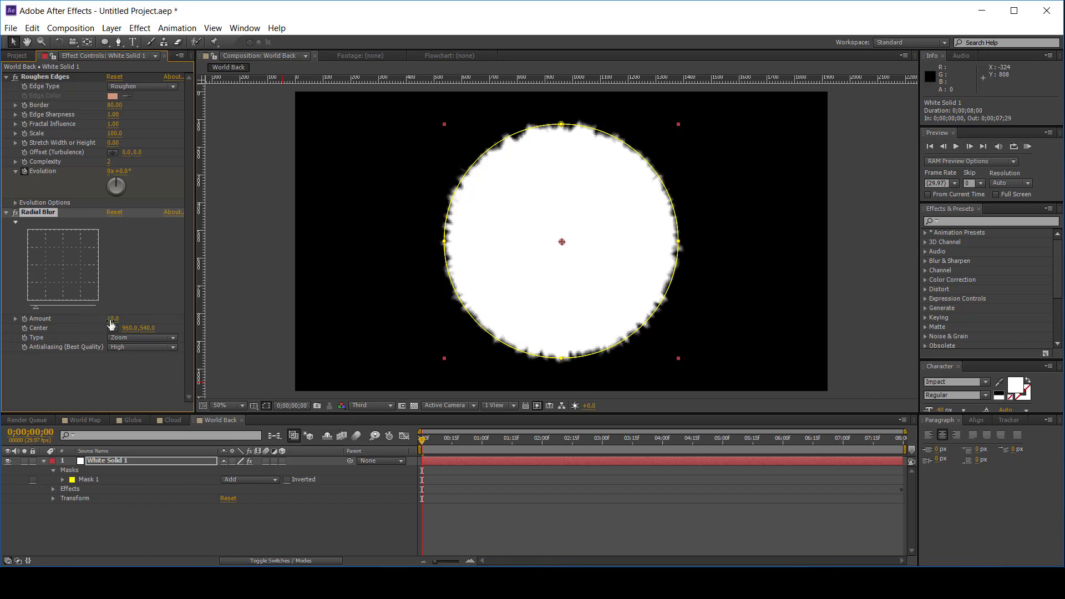
pyautogui.moveTo(111, 323); pyautogui.dragTo(144, 325)
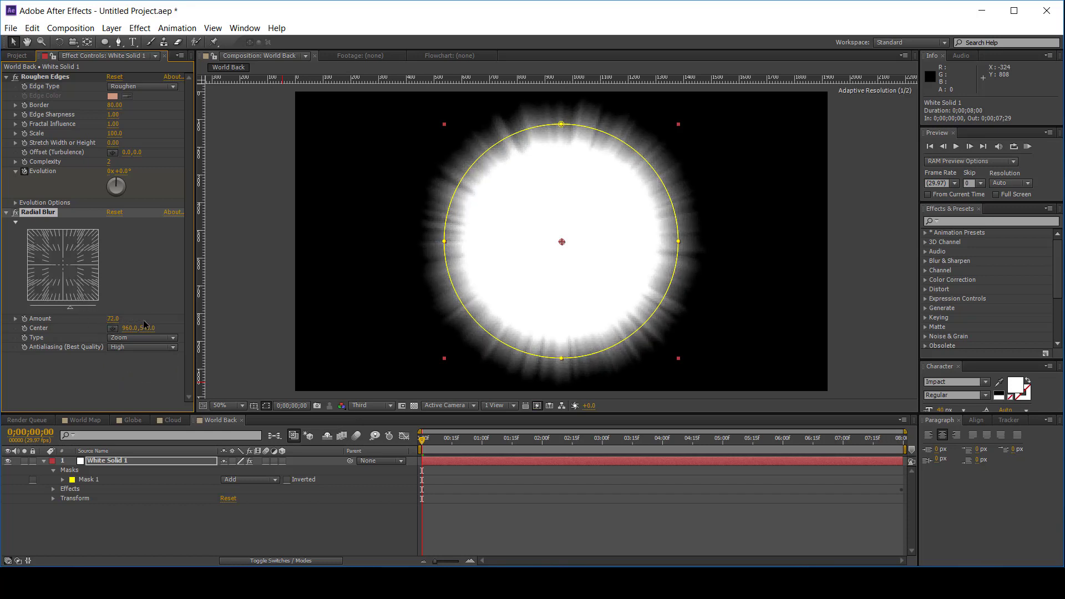
pyautogui.click(235, 543)
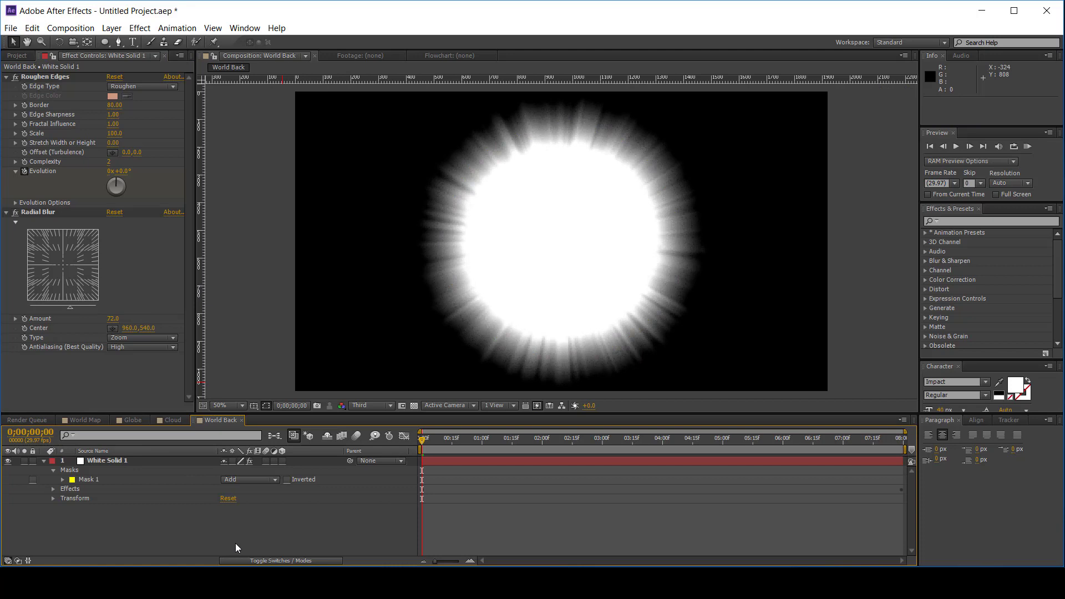
# Run a RAM preview of the World Back composition to check the animated light rays around the circle
pyautogui.press('KP_0')
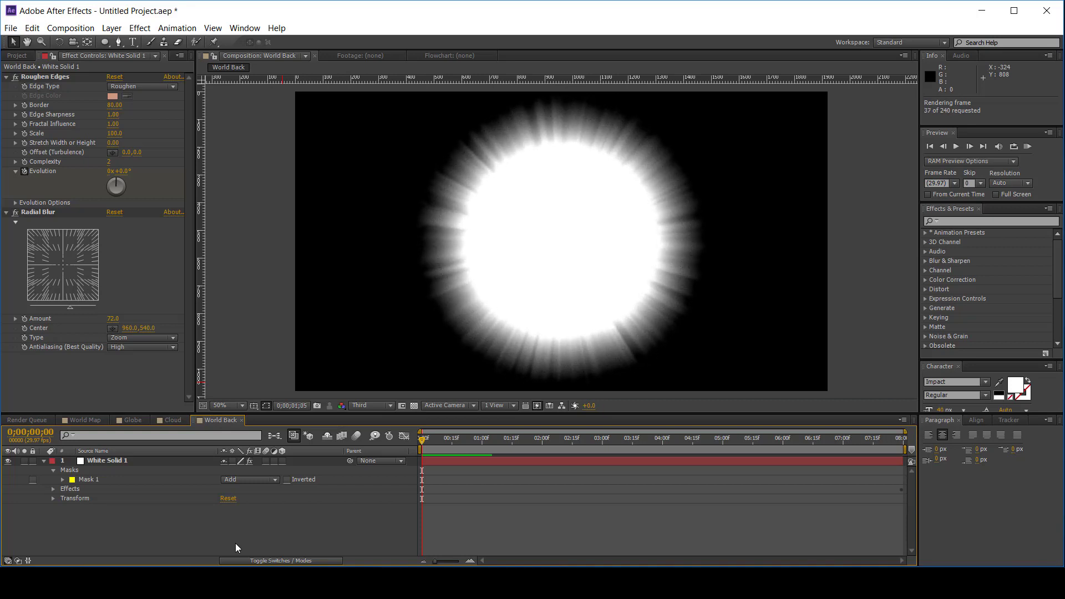
pyautogui.press('space')
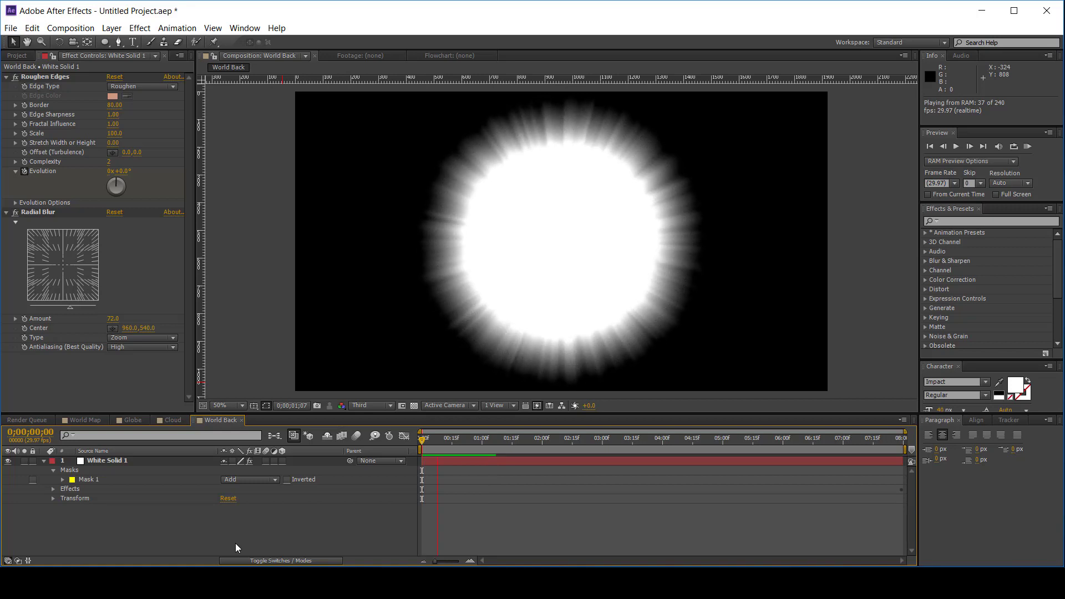
pyautogui.press('space')
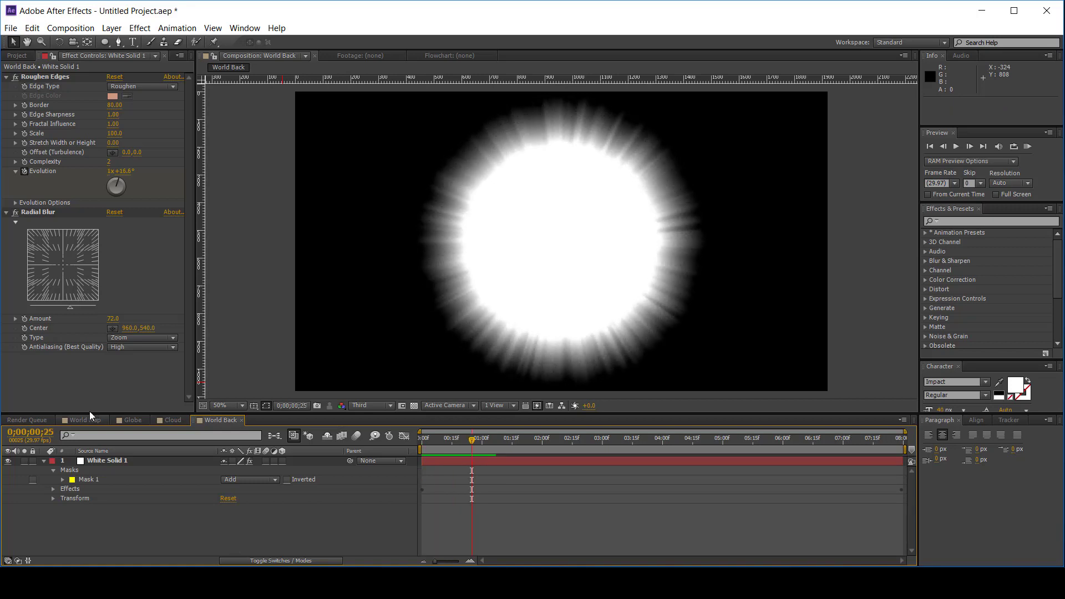
# Add the World Back composition to the Globe composition as the layer beneath World Map
pyautogui.click(131, 420)
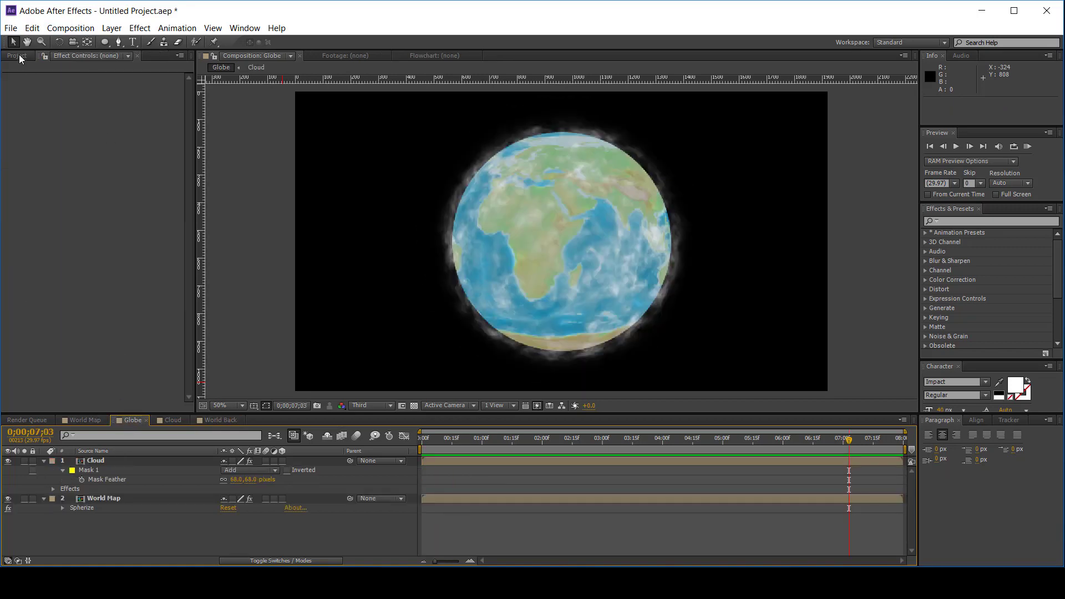
pyautogui.click(17, 55)
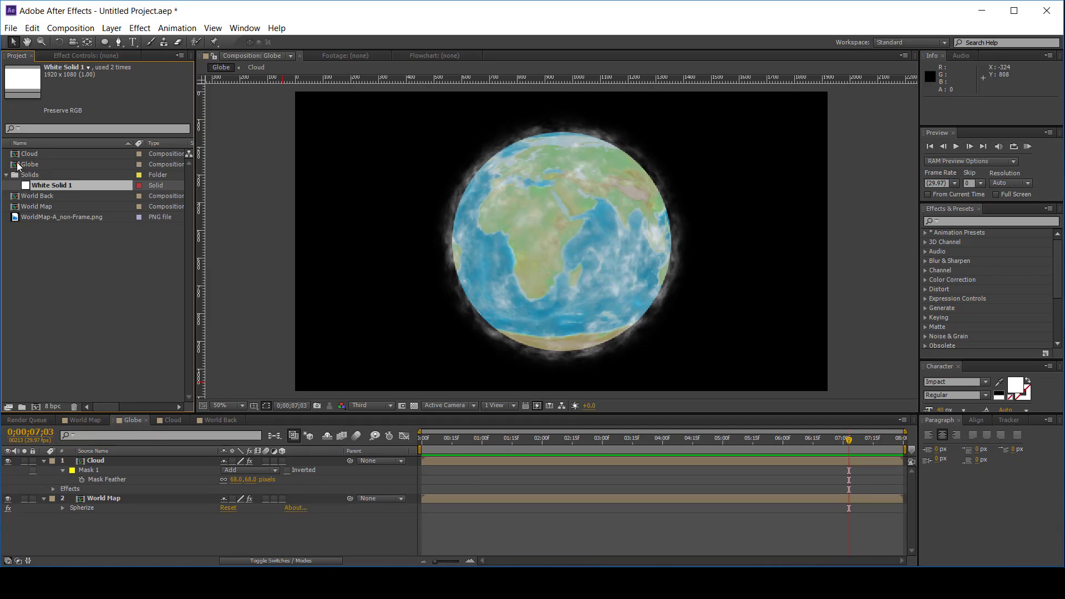
pyautogui.click(31, 197)
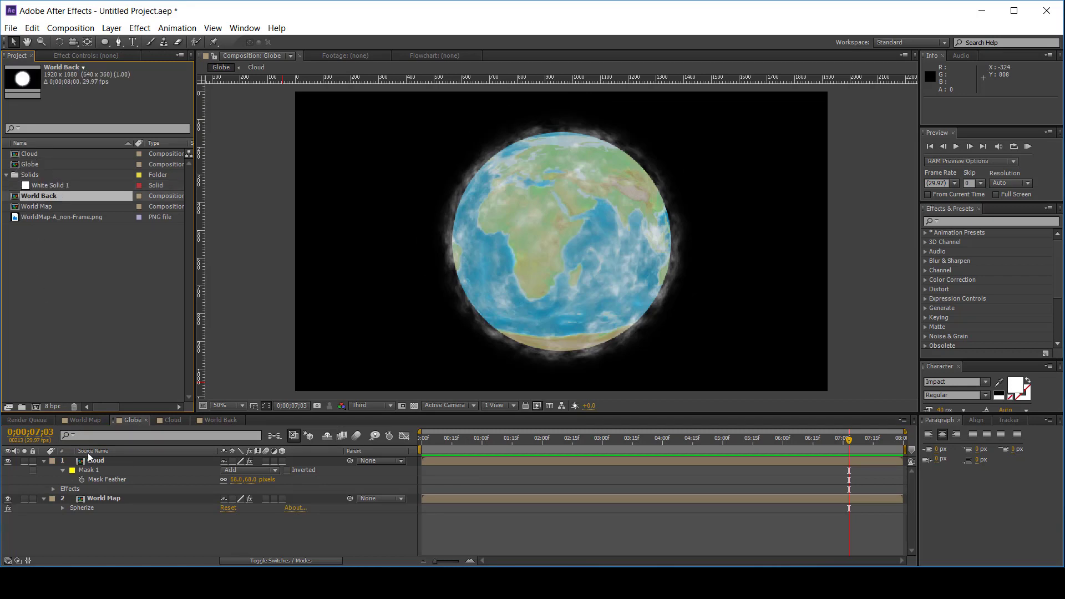
pyautogui.moveTo(88, 453); pyautogui.dragTo(115, 527)
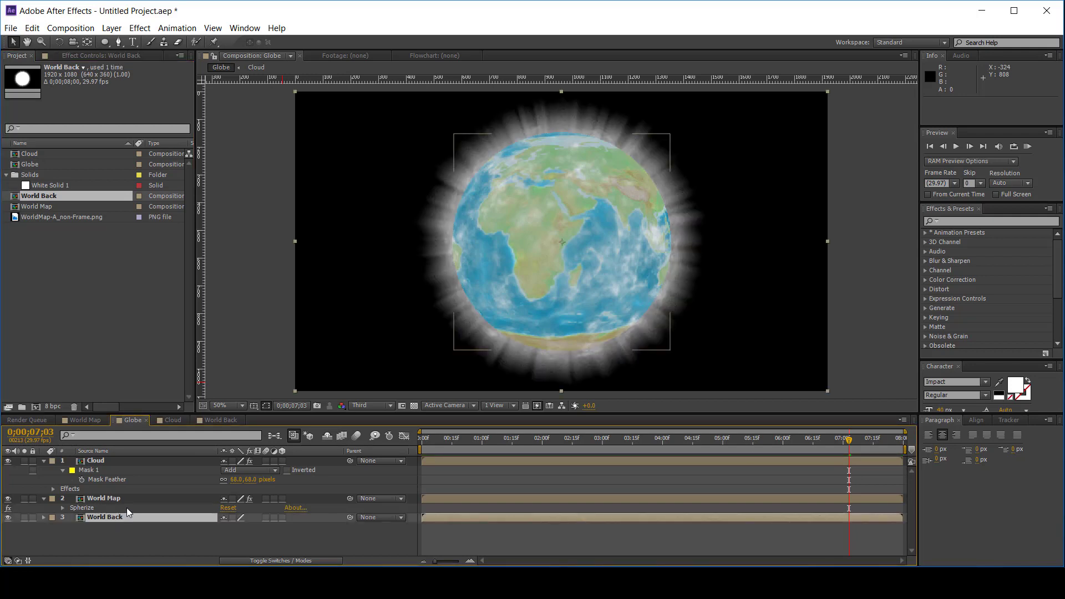
# Run a RAM preview of the Globe composition to check the animated rays behind the rotating globe
pyautogui.press('KP_0')
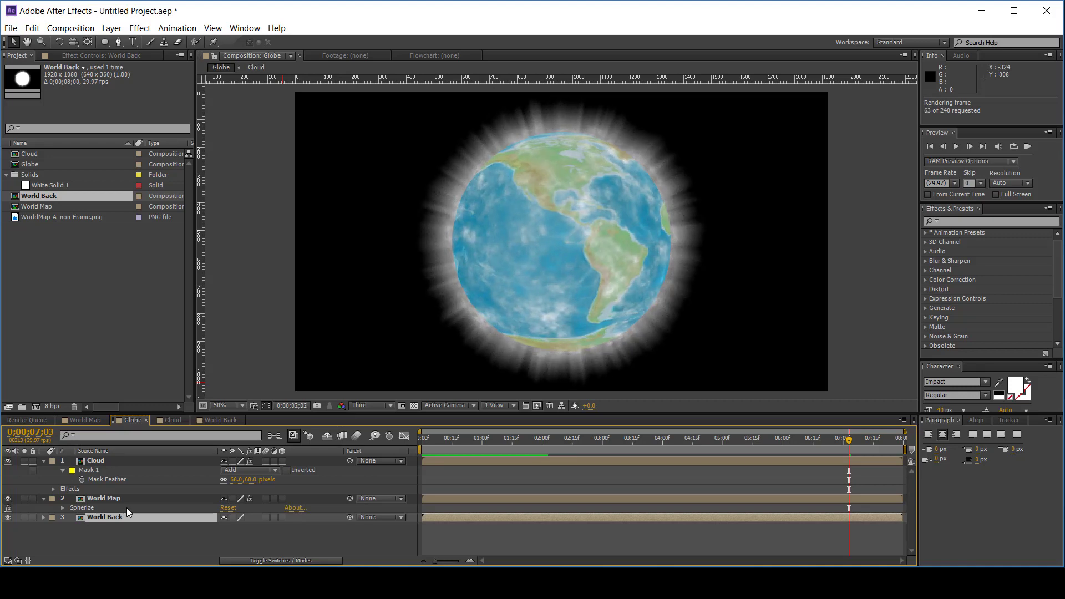
pyautogui.press('space')
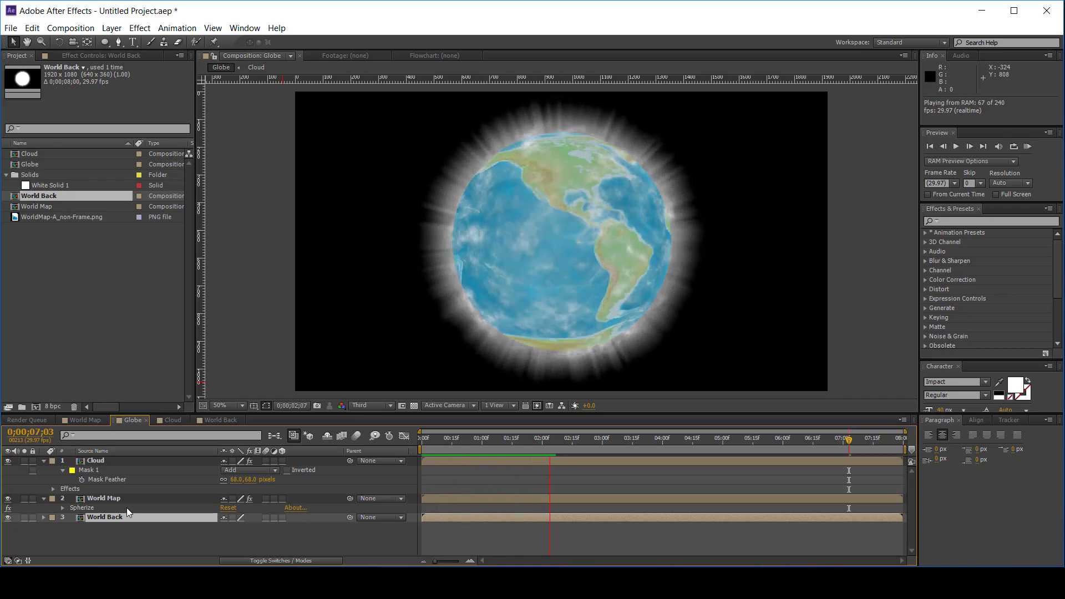
pyautogui.press('space')
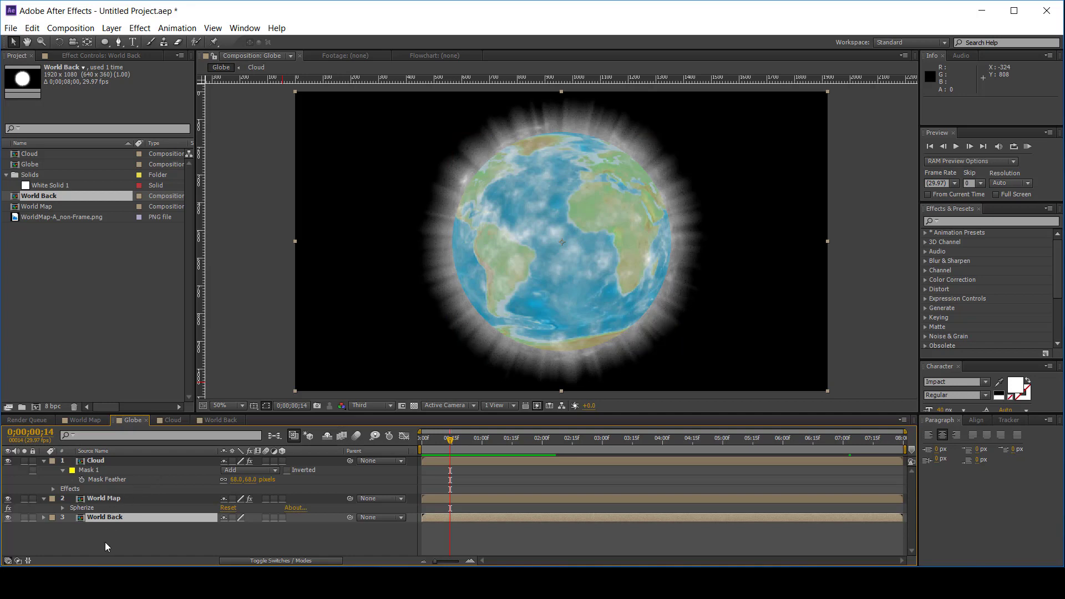
# Collapse the Cloud and World Map layer properties and make the Cloud, World Map and World Back layers 3D
pyautogui.click(105, 542)
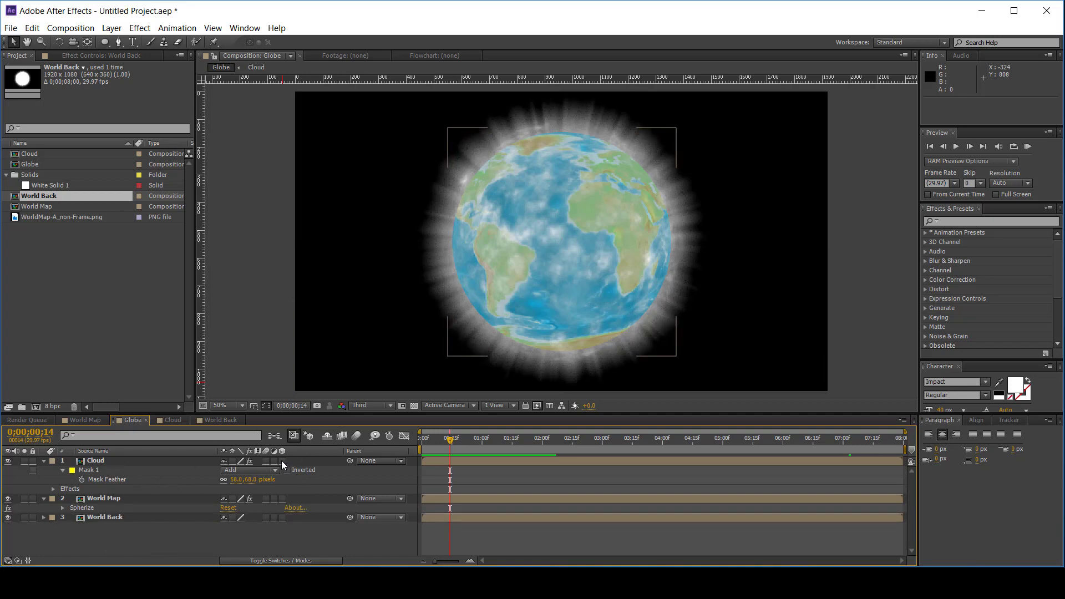
pyautogui.click(45, 461)
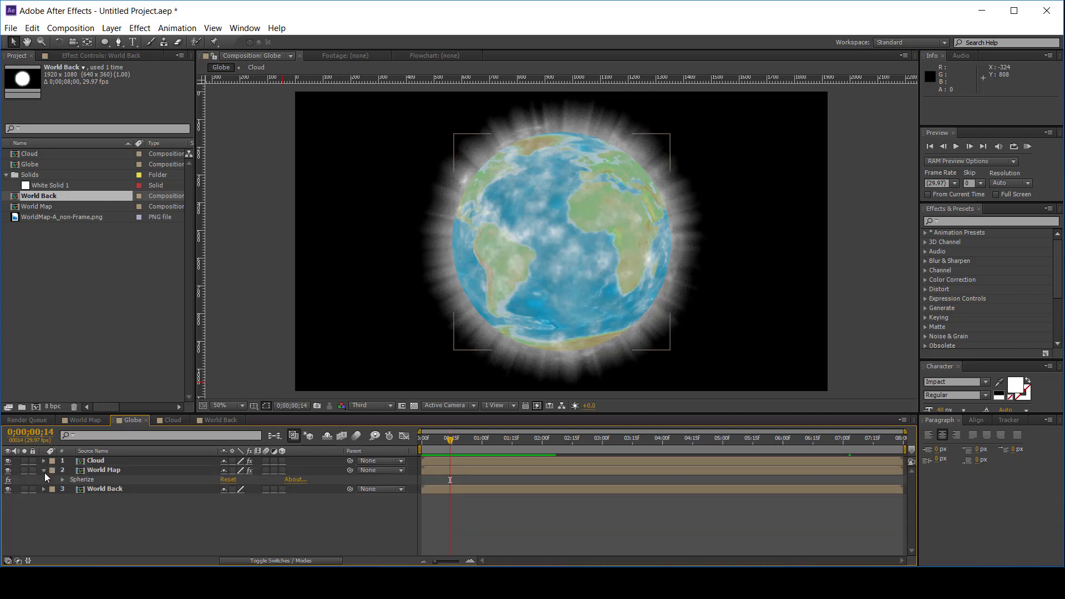
pyautogui.click(44, 472)
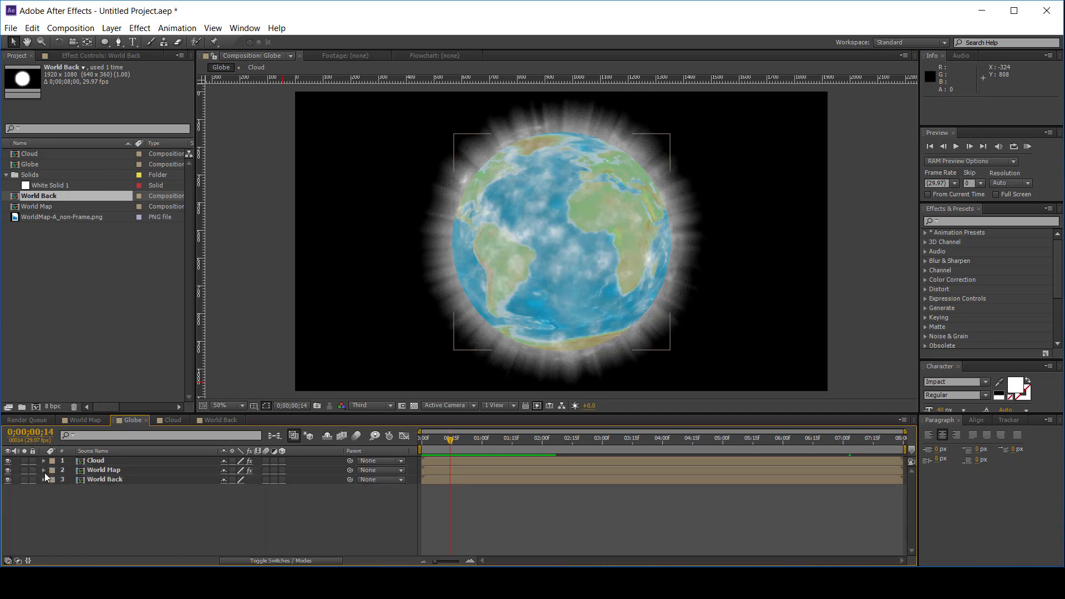
pyautogui.click(282, 461)
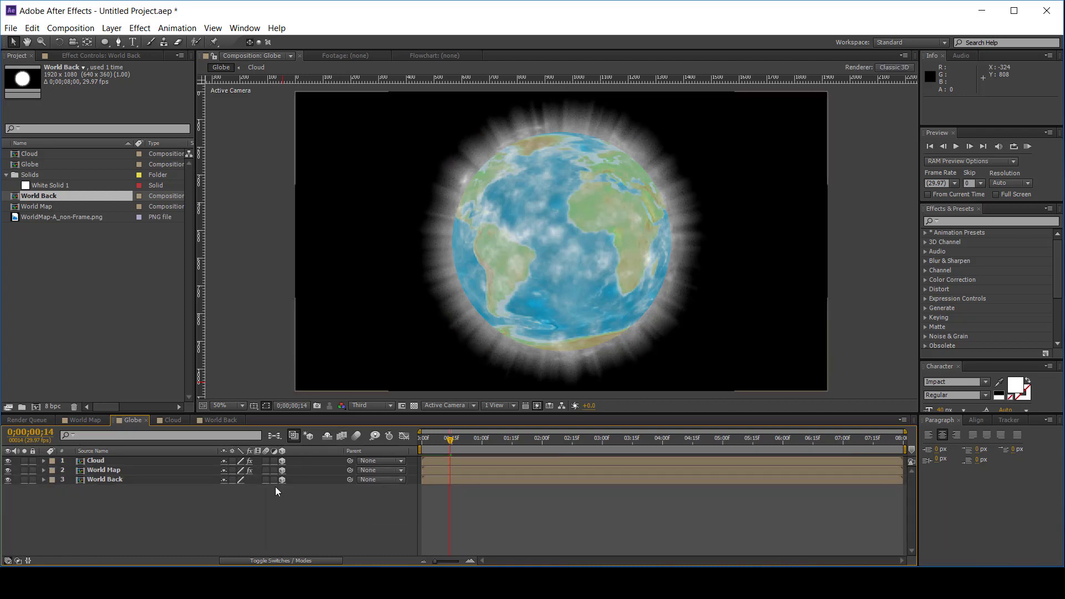
# Add a Spot light with a pale warm-white color, 125% intensity, 72° cone angle and 50% cone feather to the Globe composition
pyautogui.rightClick(133, 508)
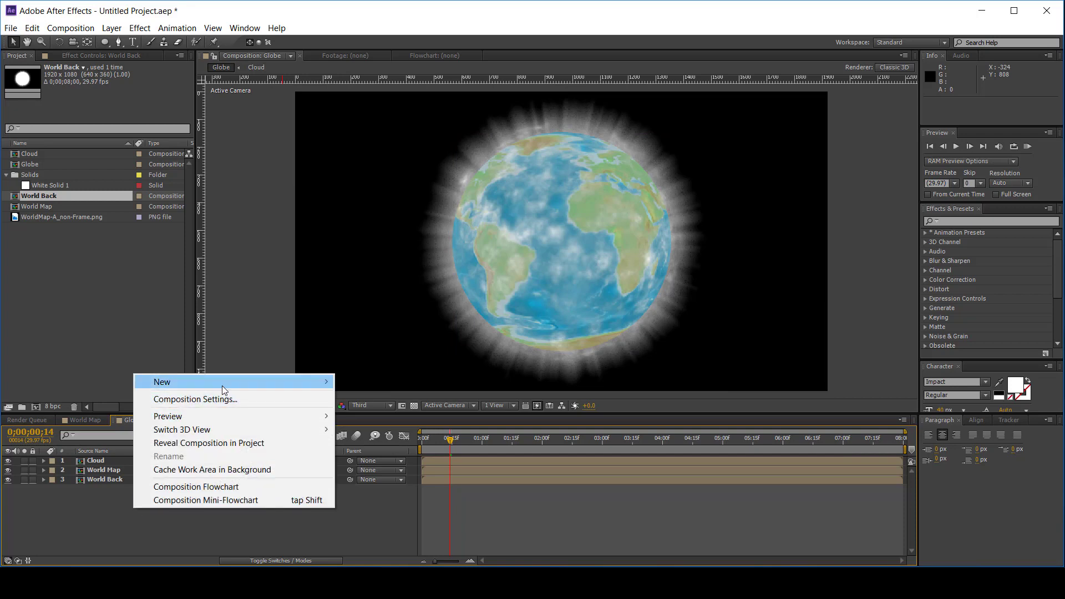
pyautogui.moveTo(221, 386)
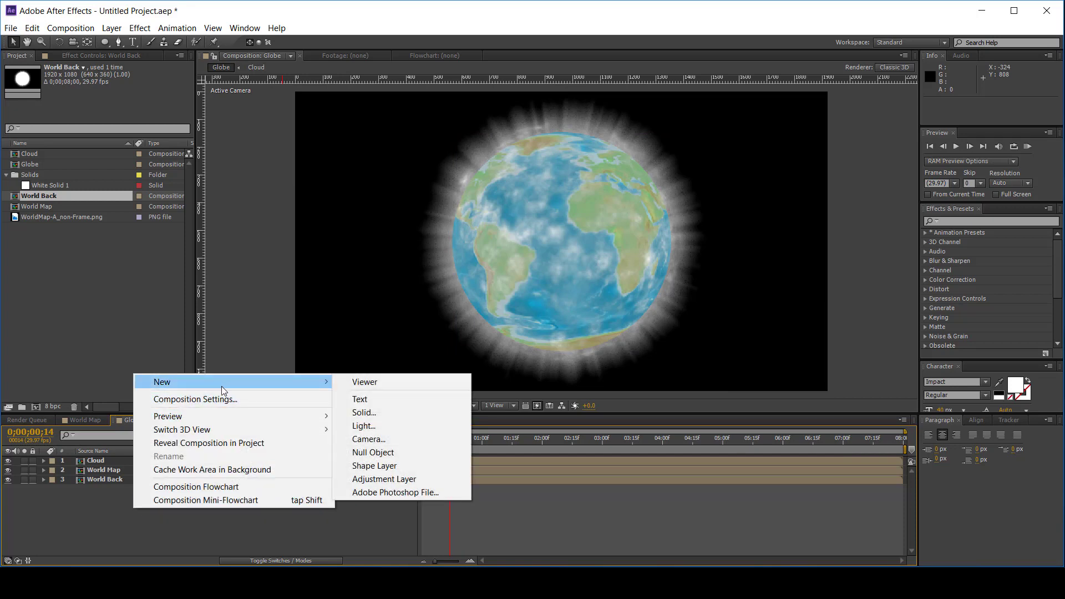
pyautogui.click(384, 426)
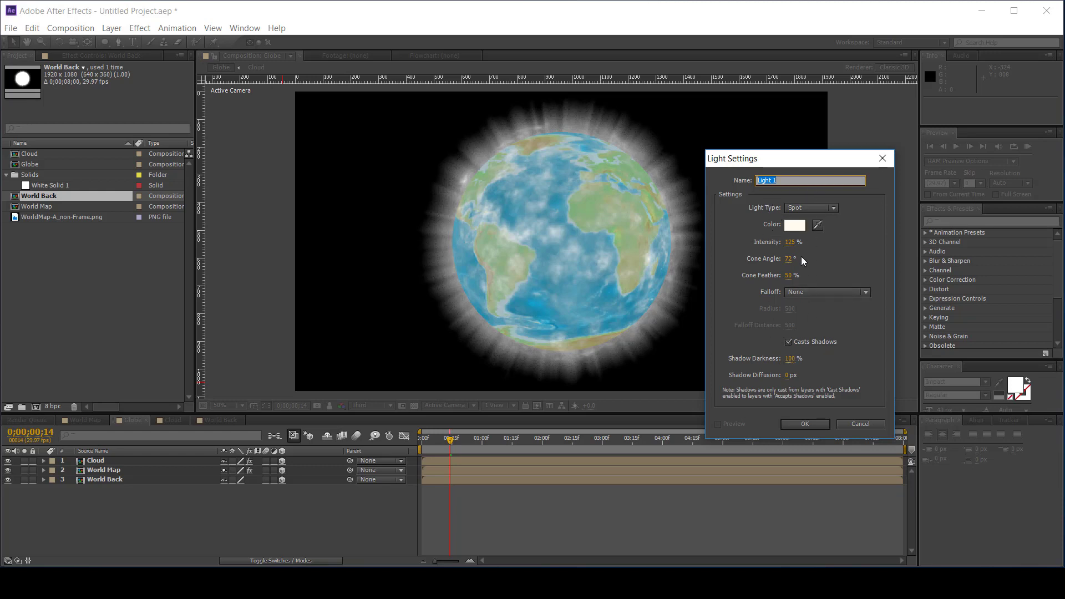
pyautogui.click(796, 224)
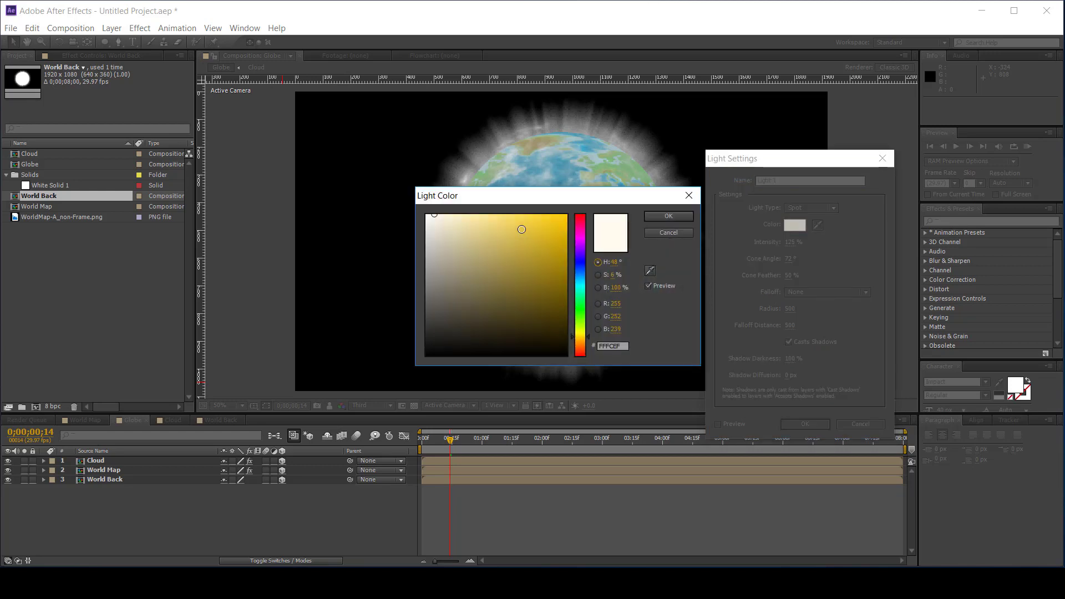
pyautogui.moveTo(441, 217); pyautogui.dragTo(441, 214)
pyautogui.click(655, 217)
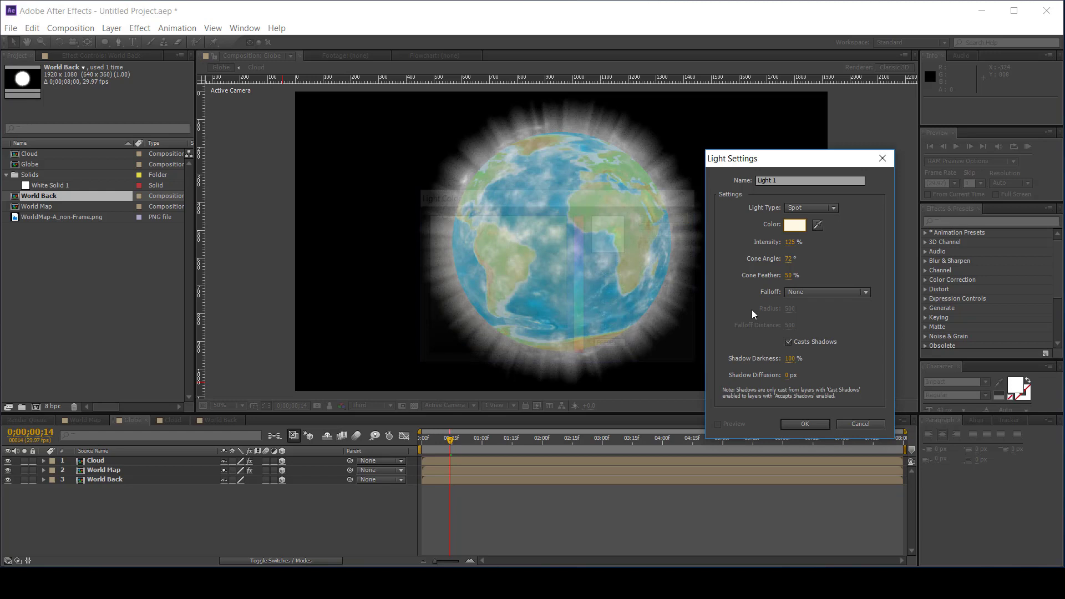
pyautogui.click(827, 428)
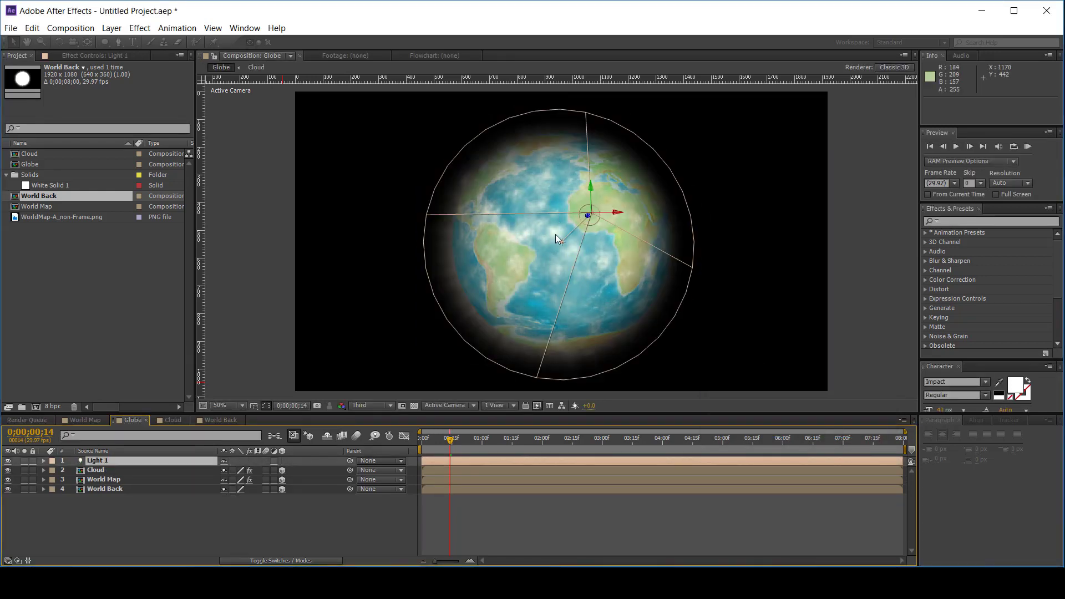
# Place the light at about 1242, 447, -754, keyframe its Position at the first frame, and move it to about 1045, 447, -778 at 0;00;05;15
pyautogui.moveTo(598, 223); pyautogui.dragTo(669, 218)
pyautogui.moveTo(626, 215); pyautogui.dragTo(670, 210)
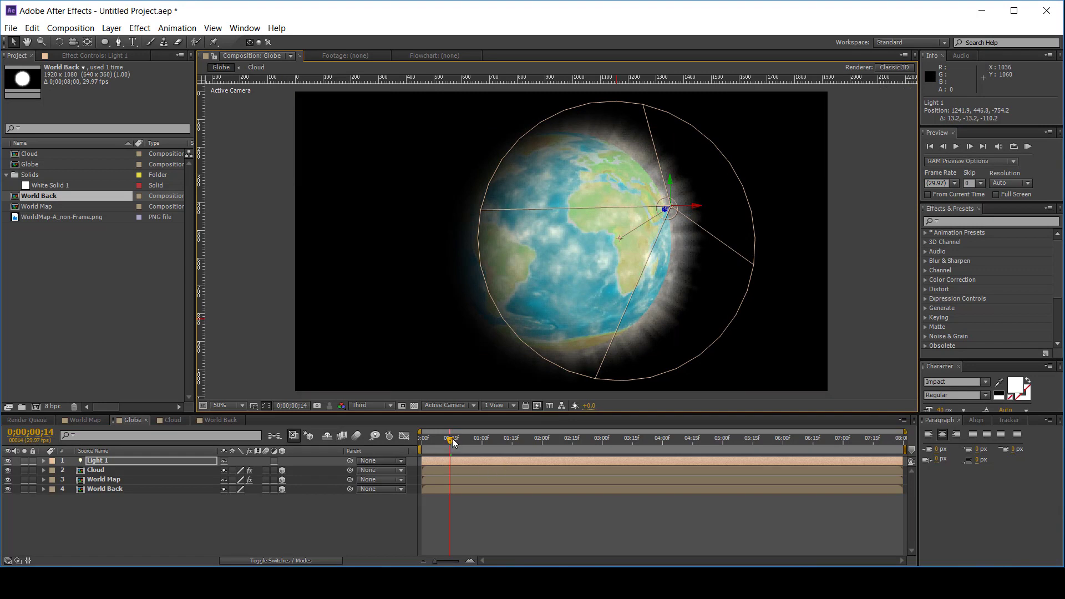
pyautogui.moveTo(449, 443); pyautogui.dragTo(408, 438)
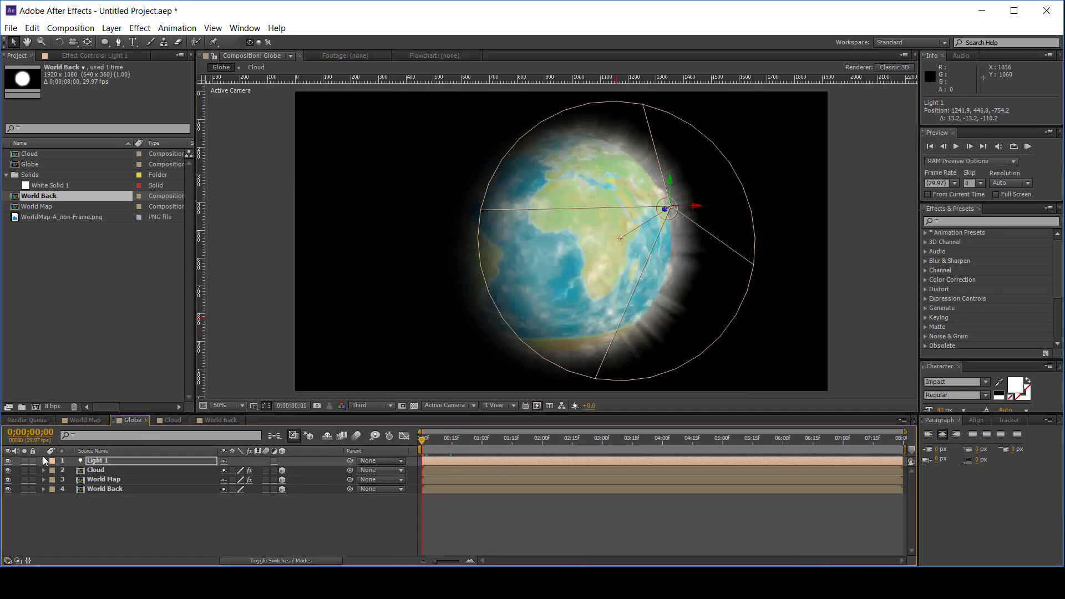
pyautogui.press('p')
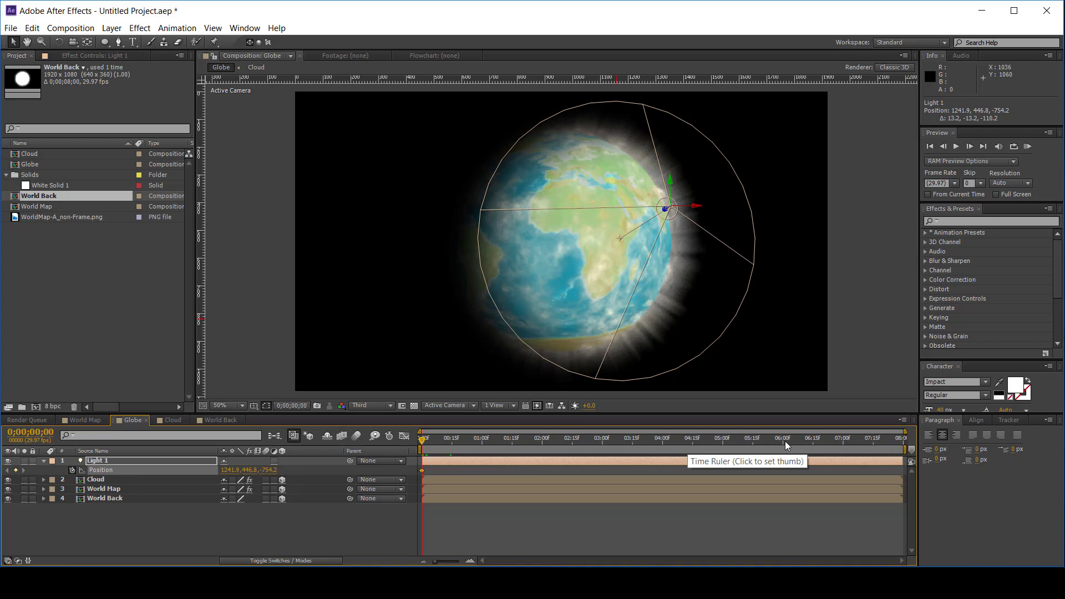
pyautogui.click(754, 441)
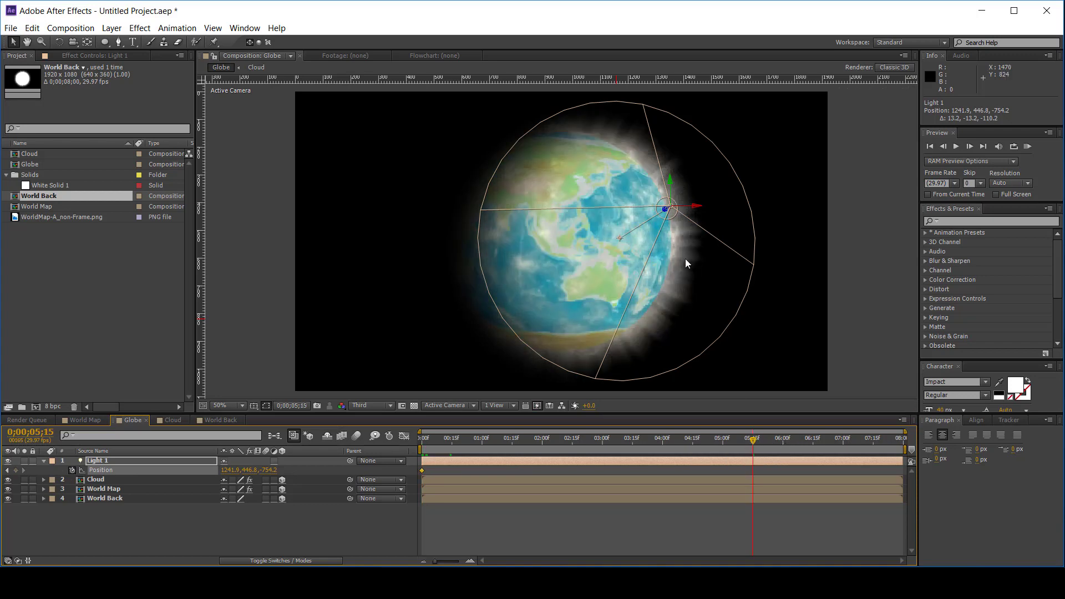
pyautogui.moveTo(697, 209); pyautogui.dragTo(641, 210)
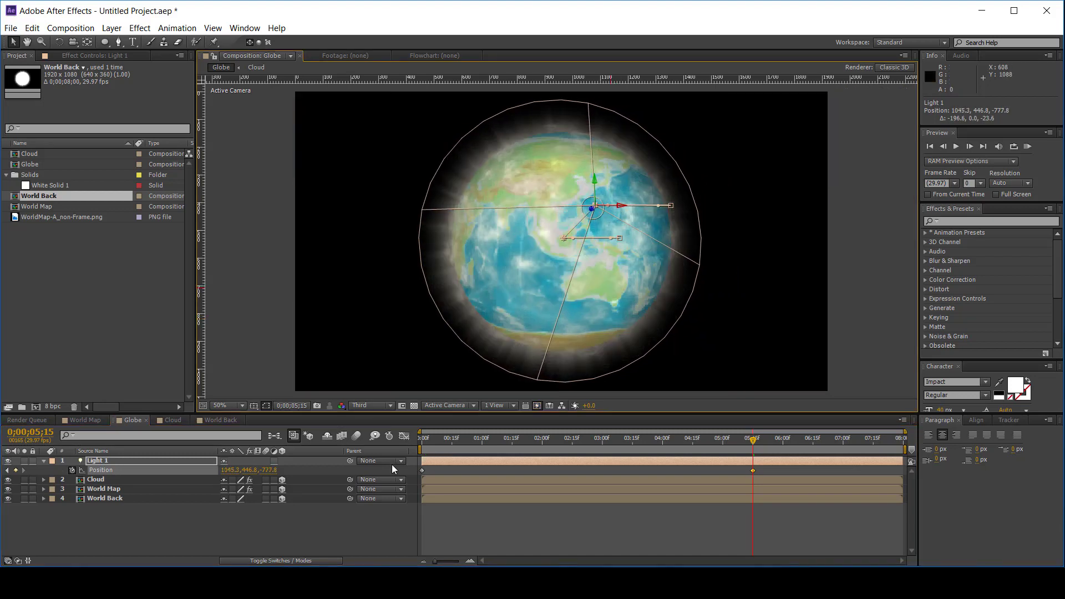
pyautogui.moveTo(763, 464); pyautogui.dragTo(506, 478)
pyautogui.press('z')
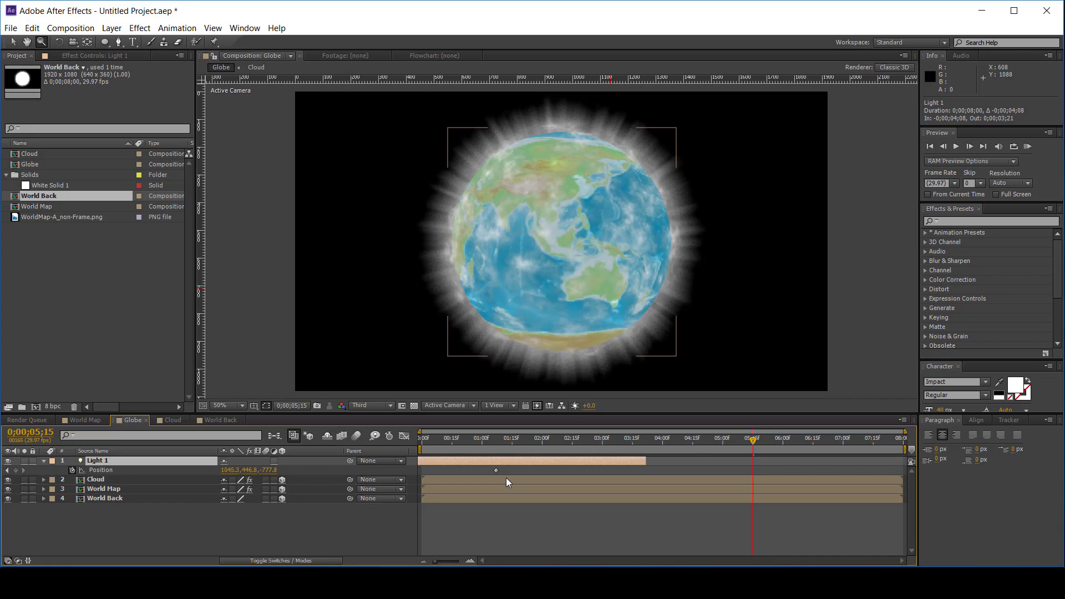
pyautogui.hotkey('ctrl', 'z')
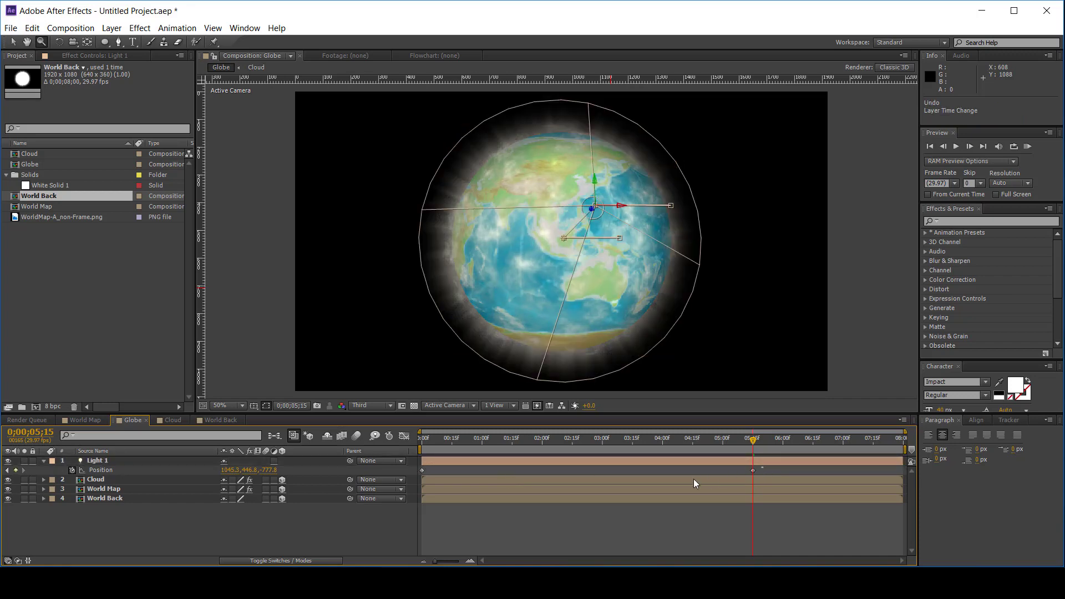
# Select both Position keyframes of the light and display their speed curve in the Graph Editor
pyautogui.moveTo(764, 467); pyautogui.dragTo(412, 474)
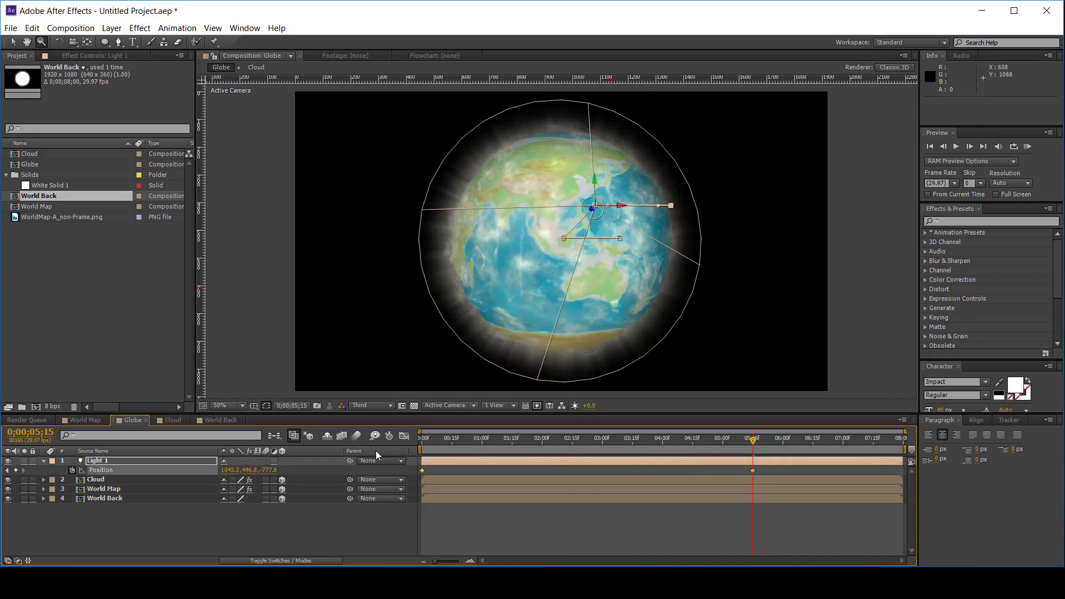
pyautogui.click(405, 436)
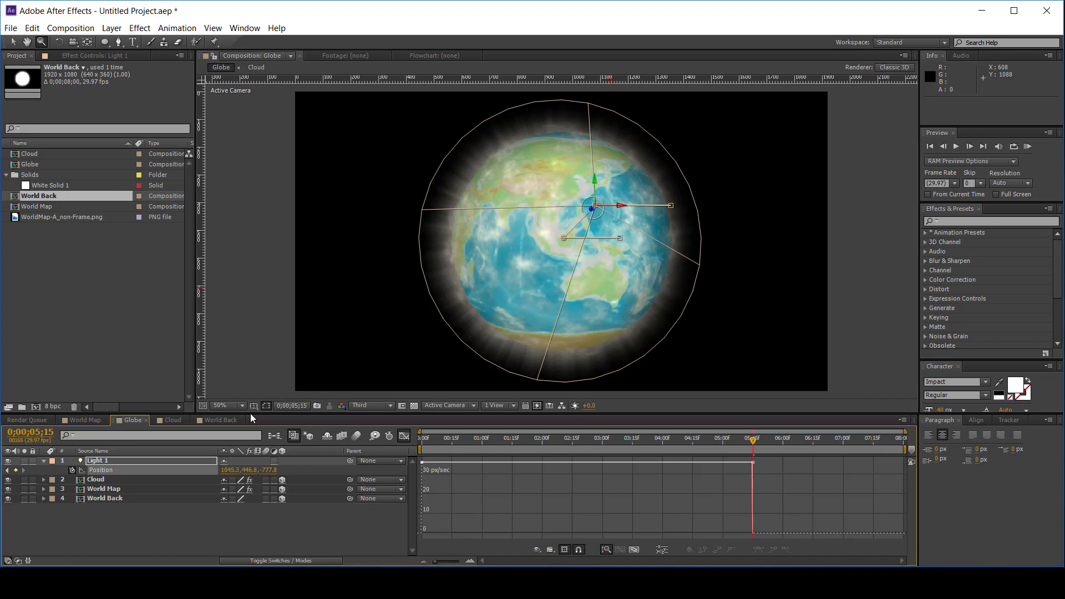
pyautogui.press('v')
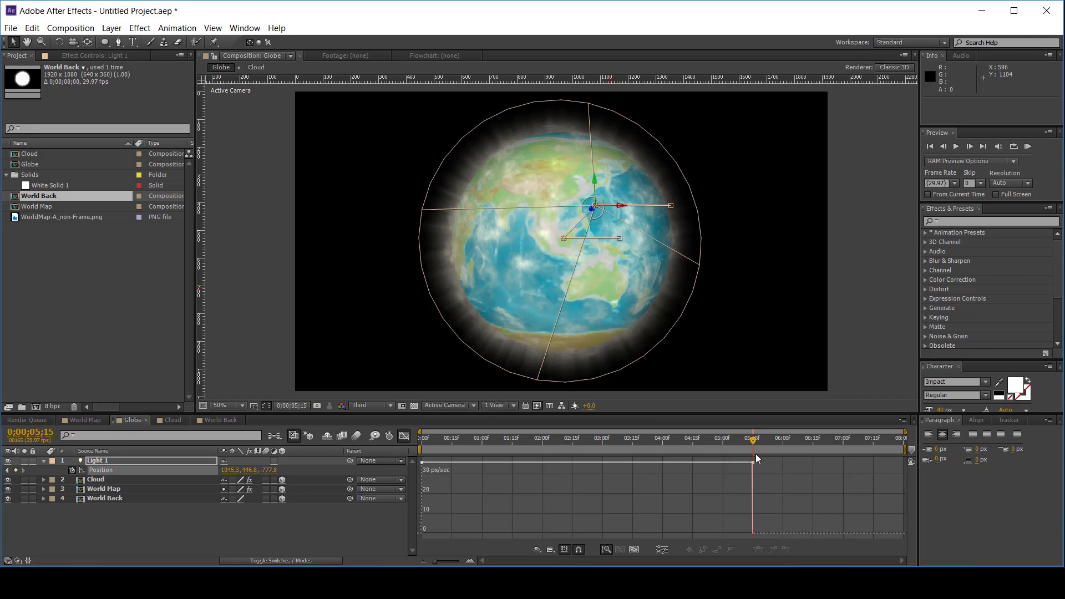
pyautogui.moveTo(770, 462); pyautogui.dragTo(391, 497)
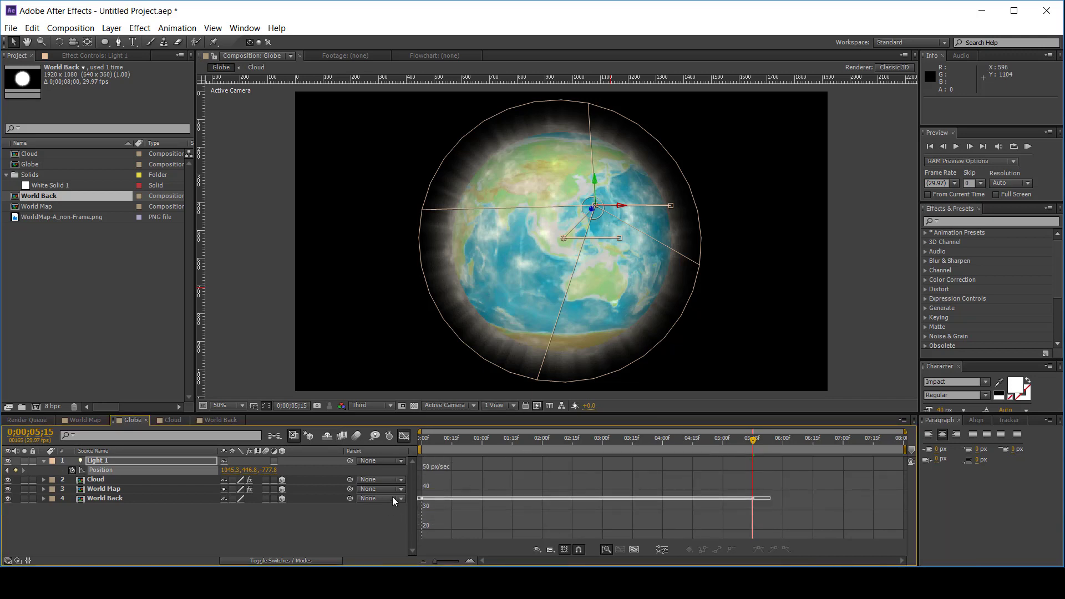
pyautogui.click(644, 500)
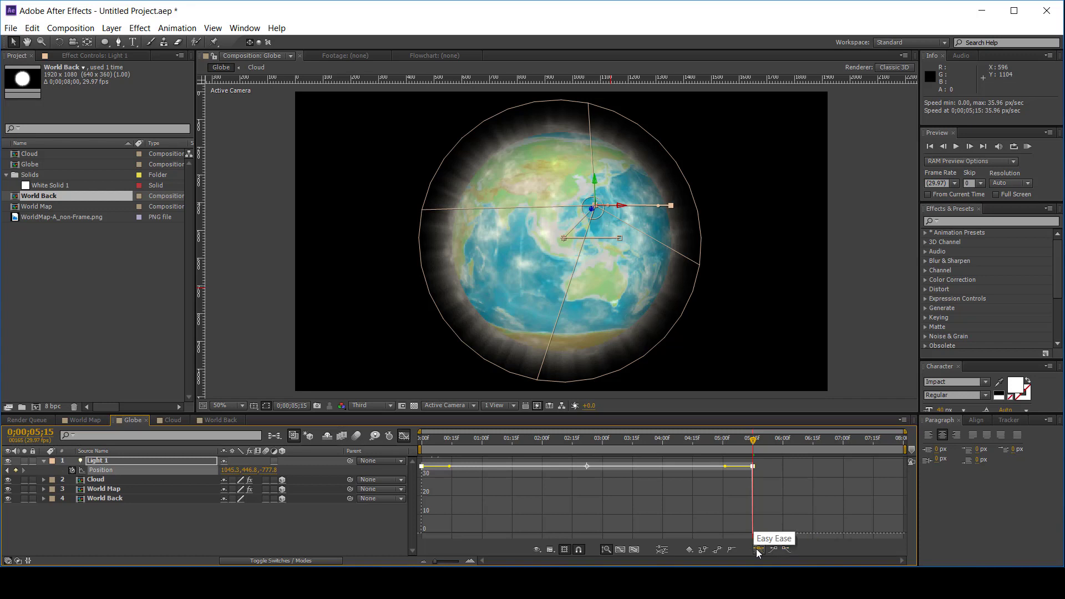
pyautogui.click(448, 486)
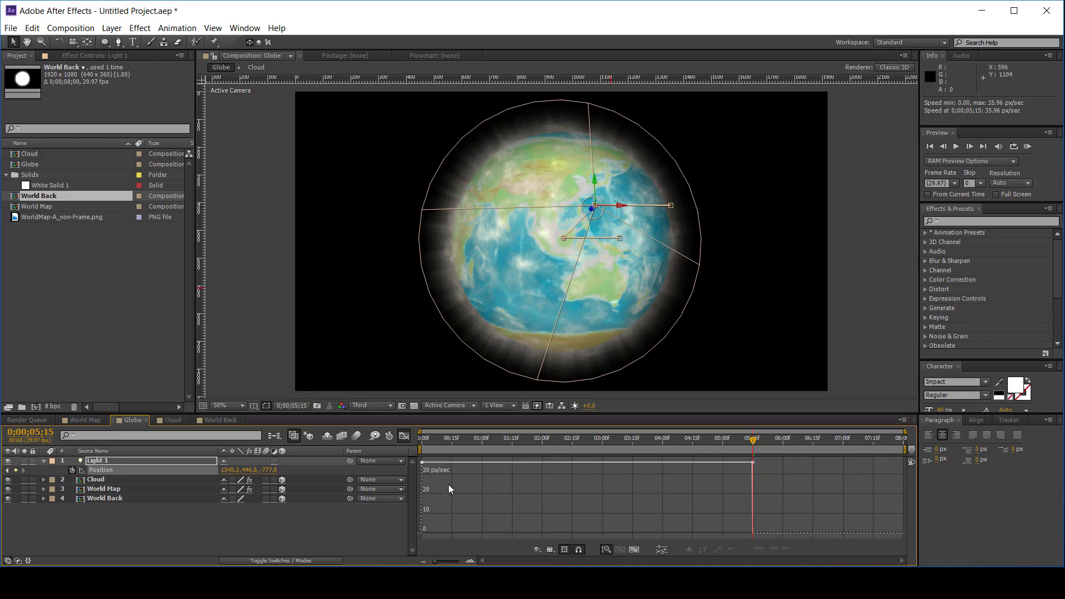
# Ease the light's last Position keyframe to 0 px/sec with 100% influence and lengthen the first keyframe's outgoing handle
pyautogui.moveTo(448, 484); pyautogui.dragTo(415, 453)
pyautogui.click(753, 470)
pyautogui.moveTo(747, 465); pyautogui.dragTo(748, 464)
pyautogui.moveTo(753, 465); pyautogui.dragTo(551, 530)
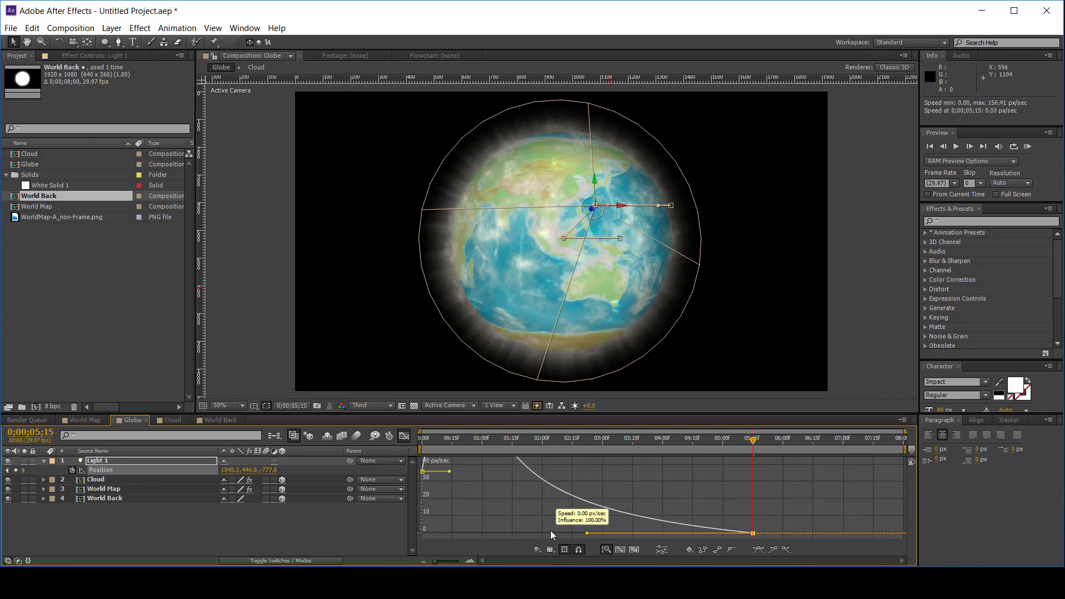
pyautogui.moveTo(449, 517); pyautogui.dragTo(471, 517)
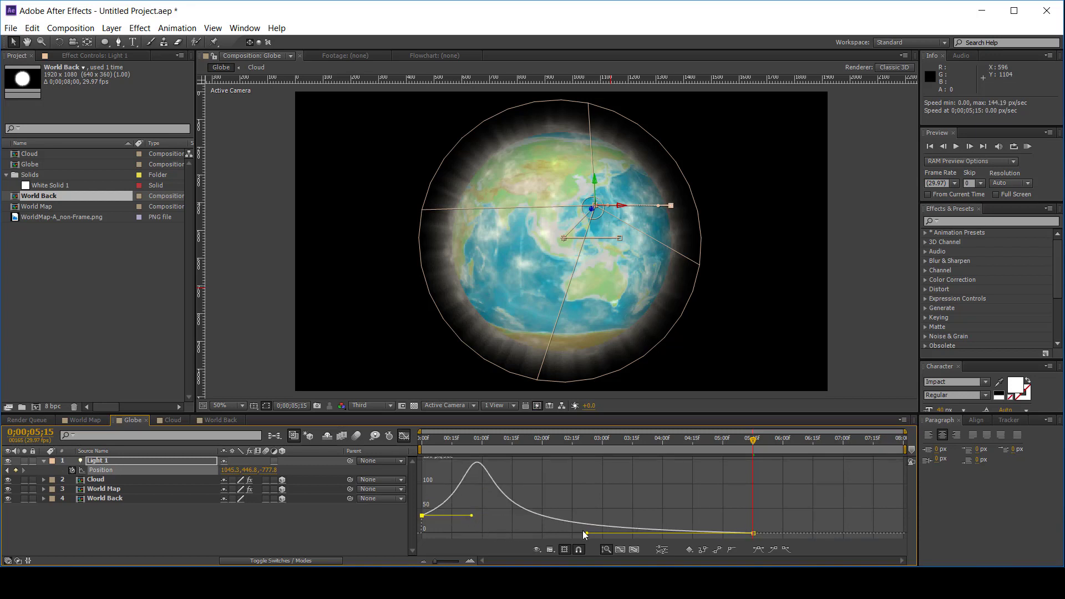
# Run a RAM preview of the Globe composition from its first frame to check the eased light movement
pyautogui.press('KP_0')
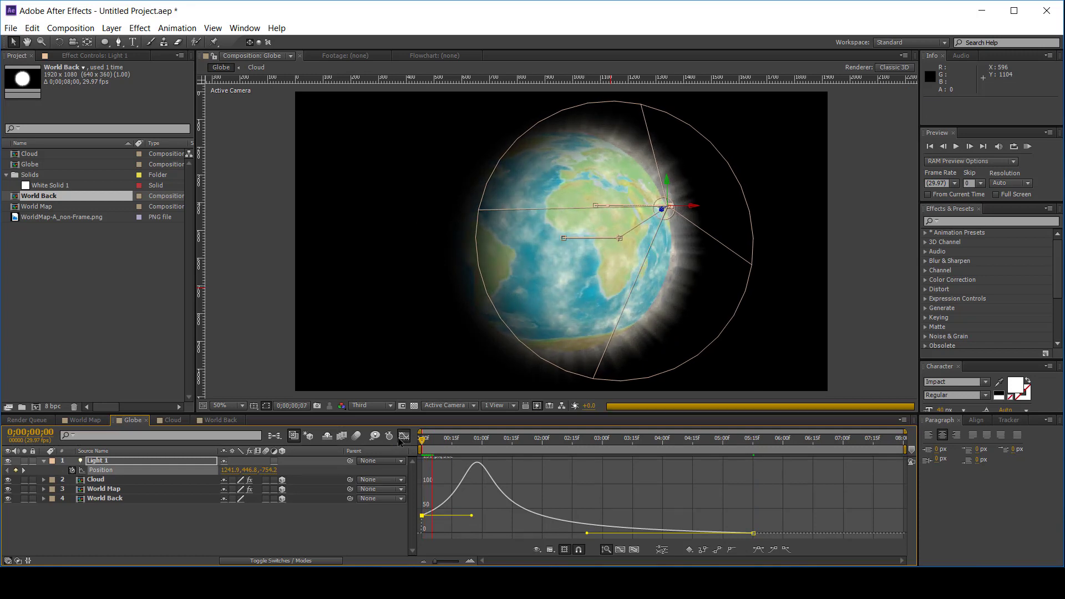
pyautogui.press('space')
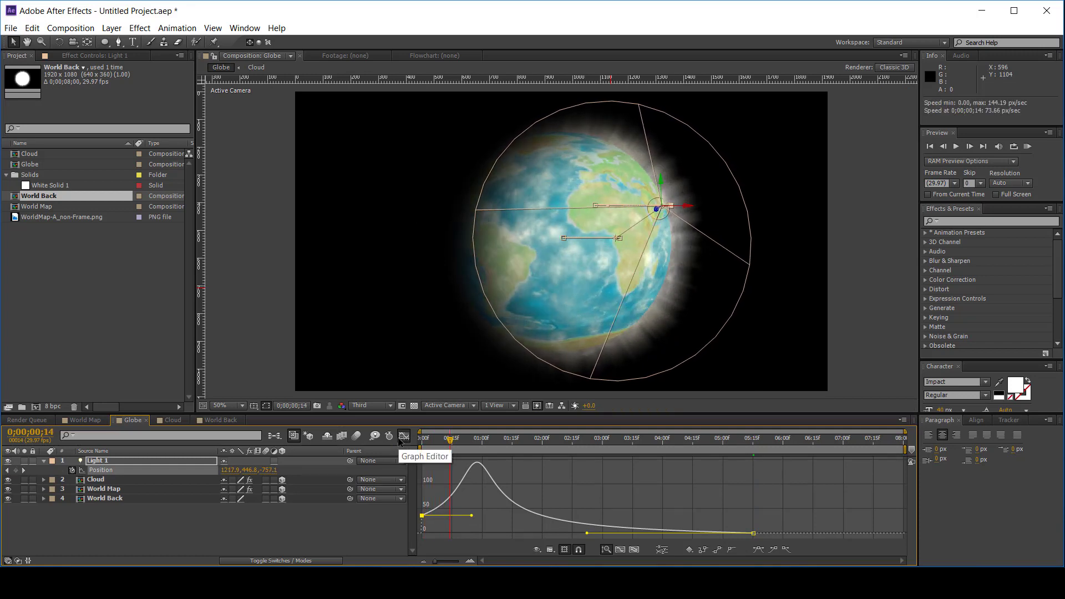
pyautogui.press('KP_0')
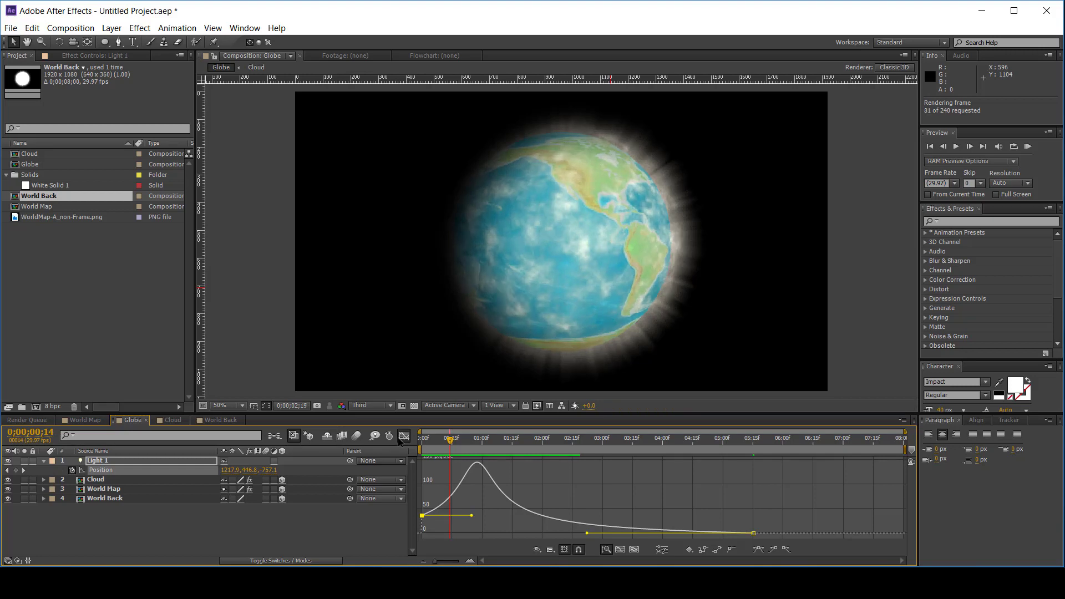
# Play back the cached preview of the light movement and return the timeline from the Graph Editor to layer bars
pyautogui.press('space')
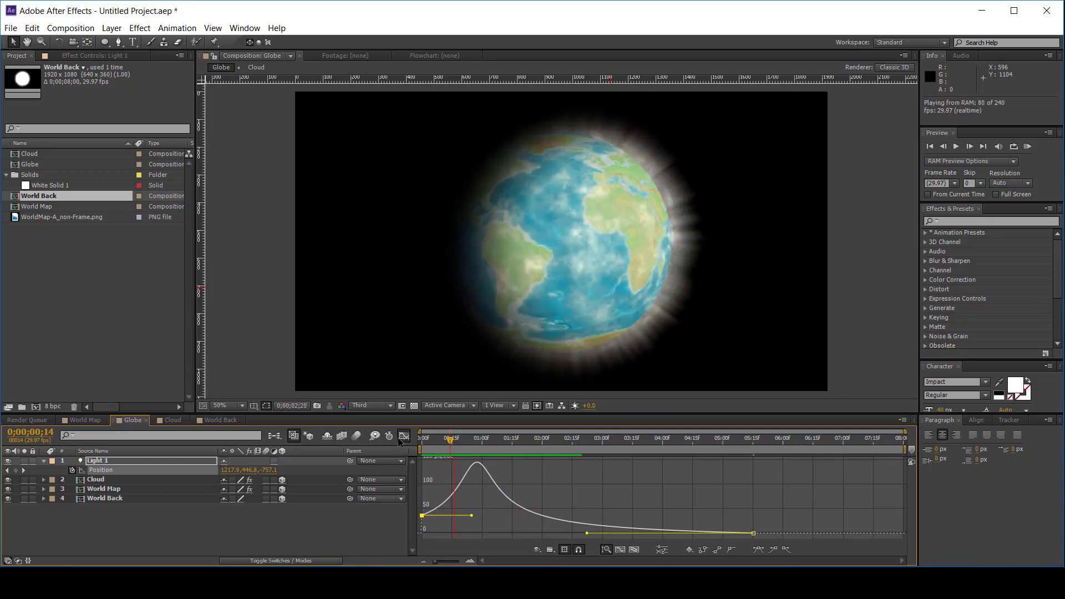
pyautogui.press('space')
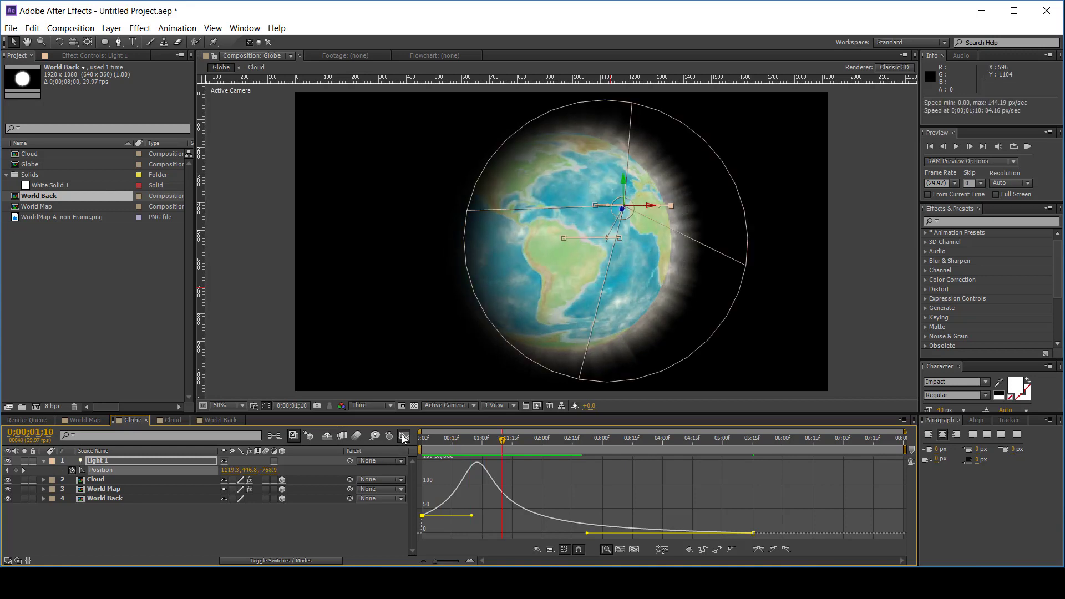
pyautogui.click(403, 436)
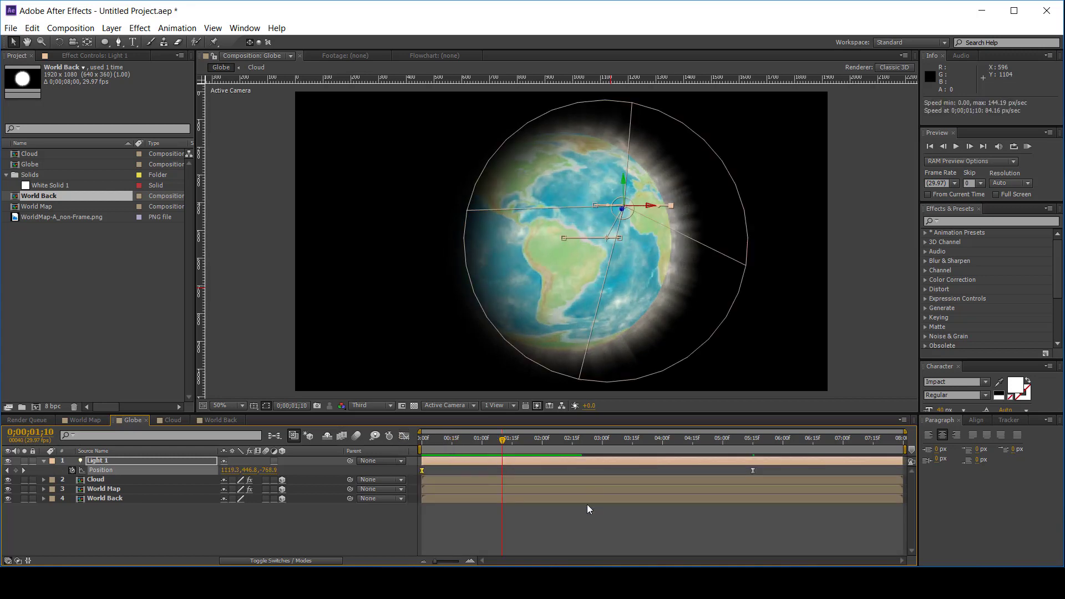
pyautogui.click(568, 523)
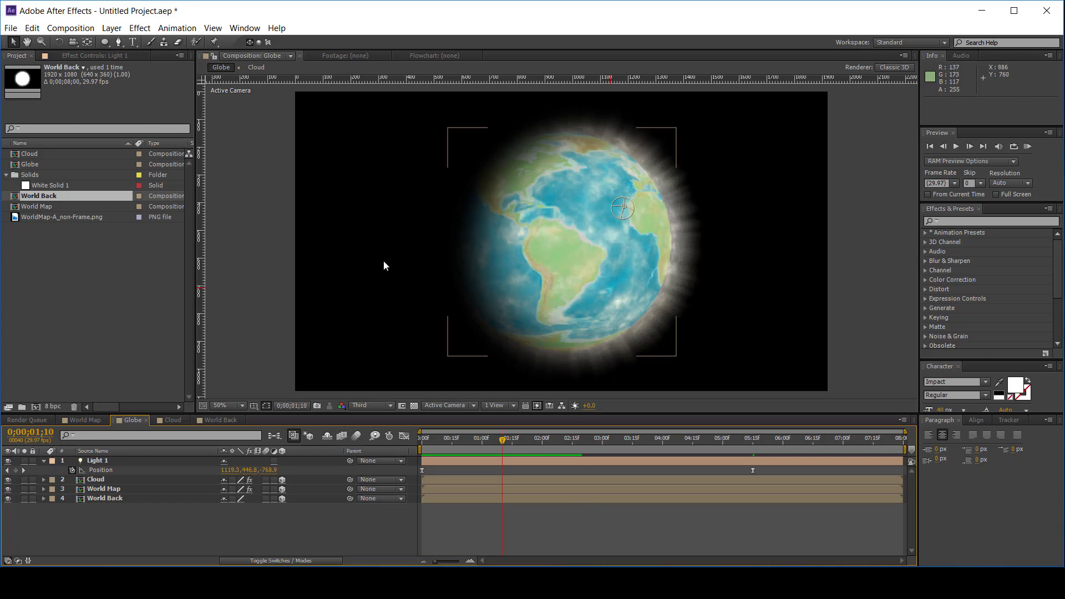
# Add a two-node camera with the 50mm preset to the Globe composition
pyautogui.rightClick(157, 537)
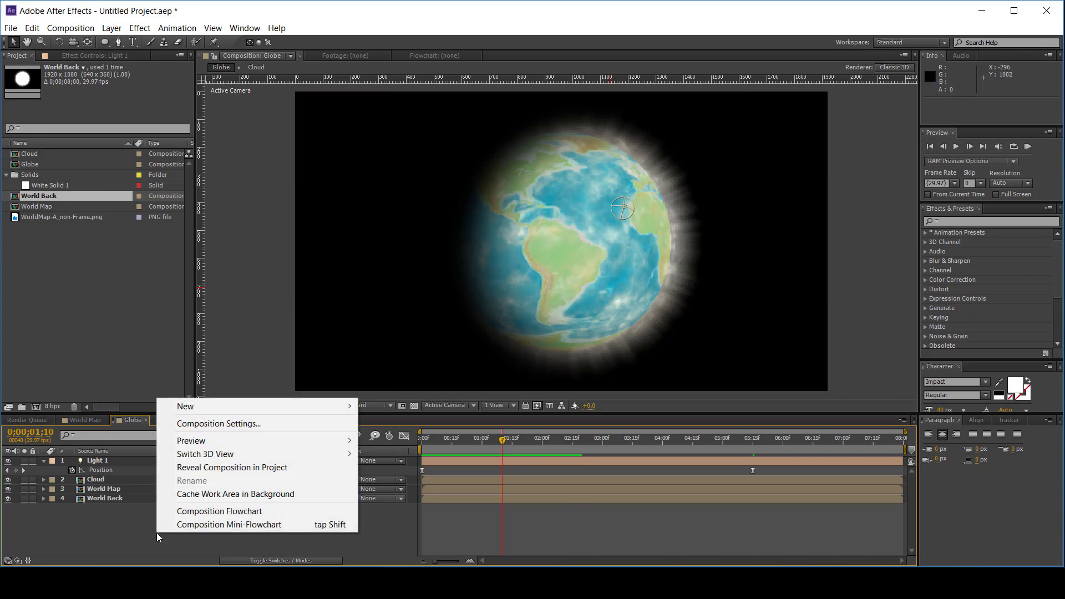
pyautogui.moveTo(220, 408)
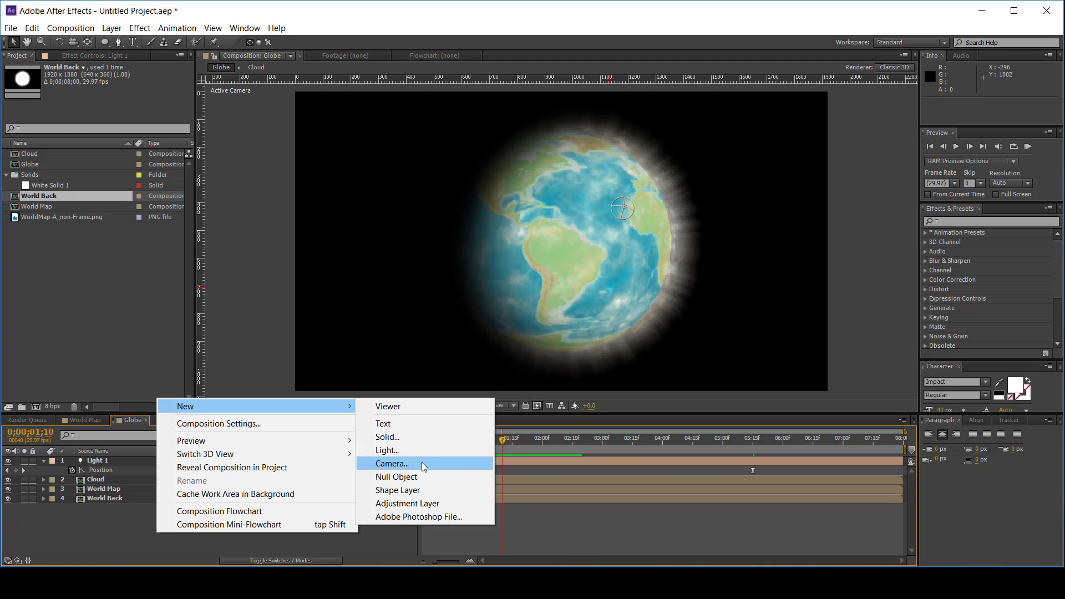
pyautogui.click(422, 463)
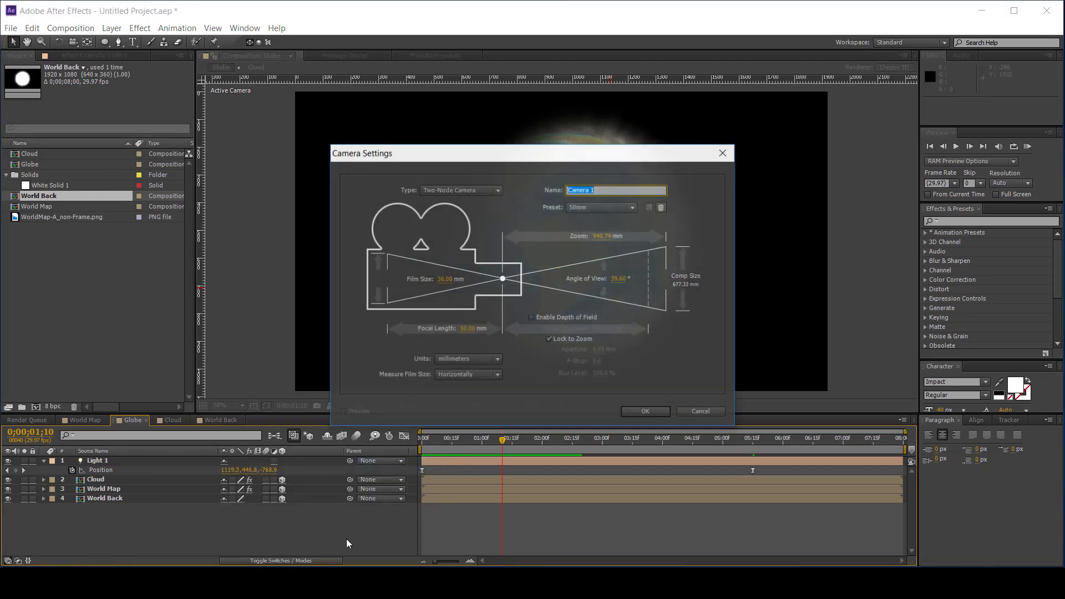
pyautogui.click(626, 411)
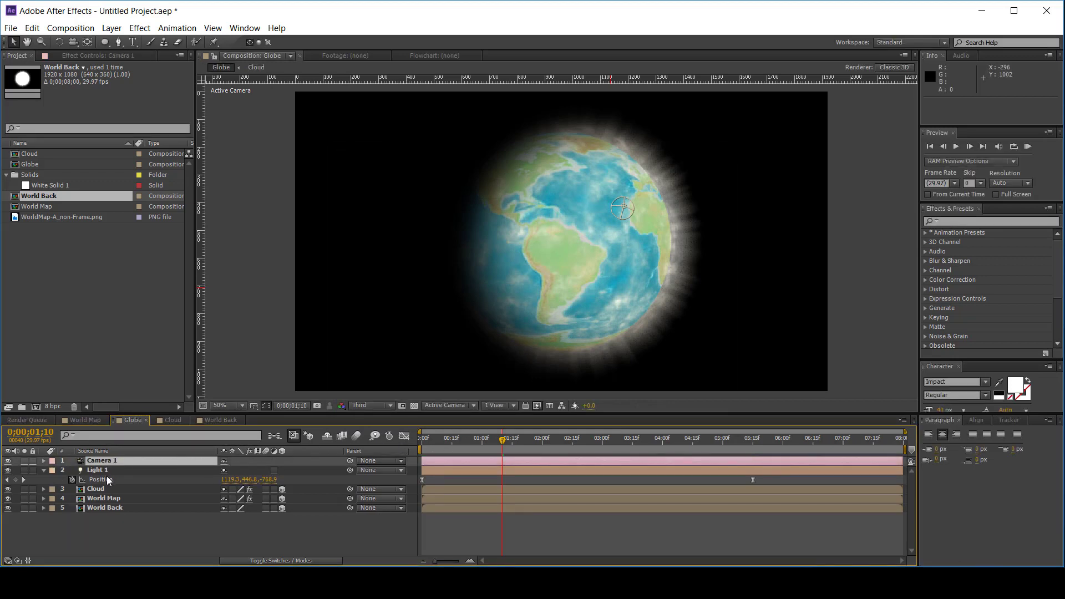
# Reveal the camera's Position and set a keyframe for it at 0;00;03;15
pyautogui.press('p')
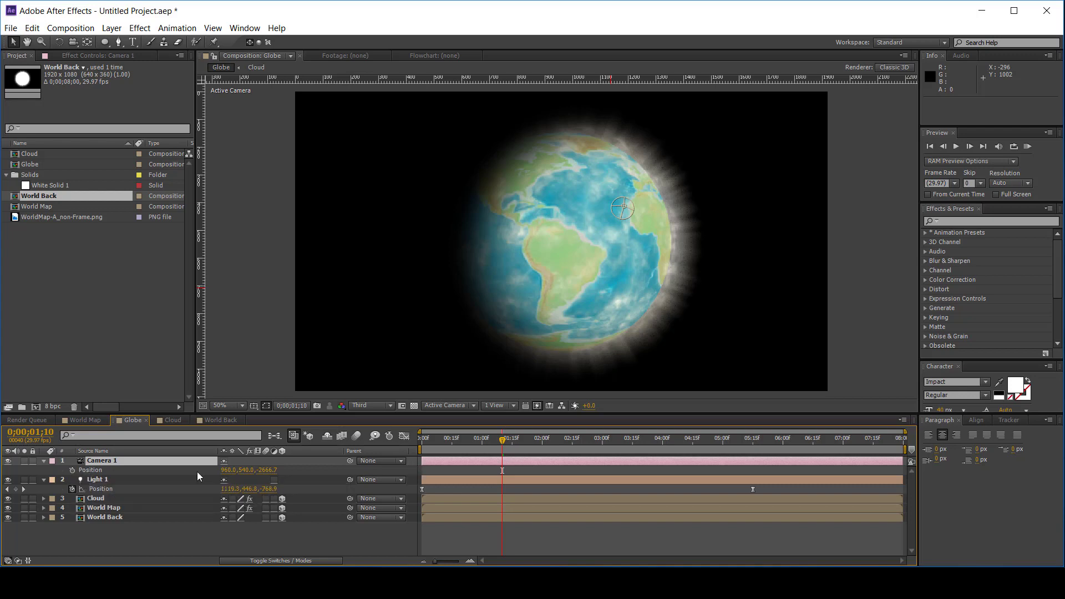
pyautogui.moveTo(502, 442); pyautogui.dragTo(398, 444)
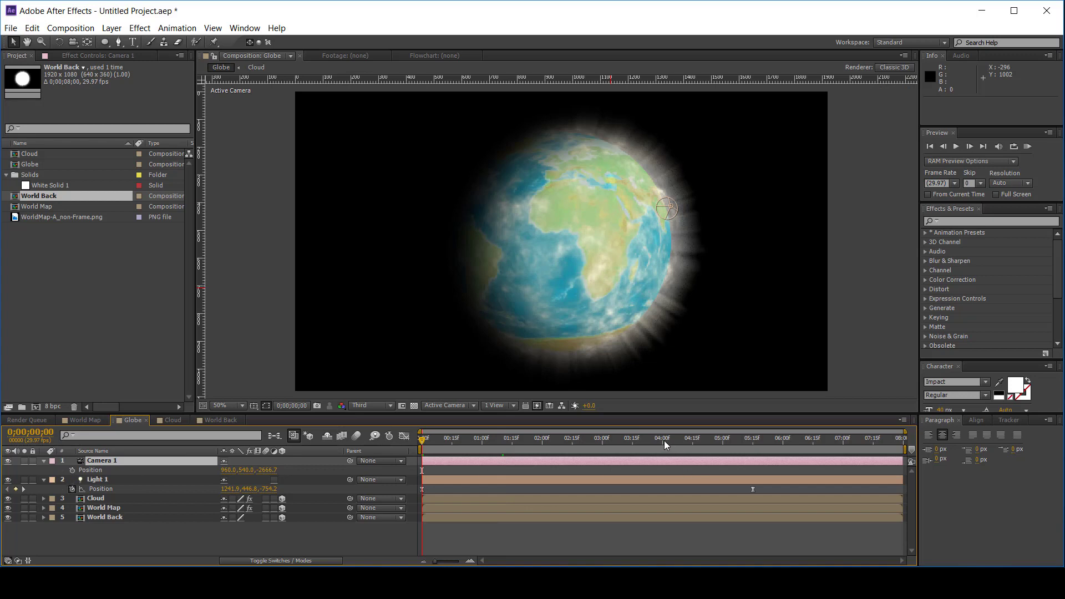
pyautogui.moveTo(663, 440); pyautogui.dragTo(634, 443)
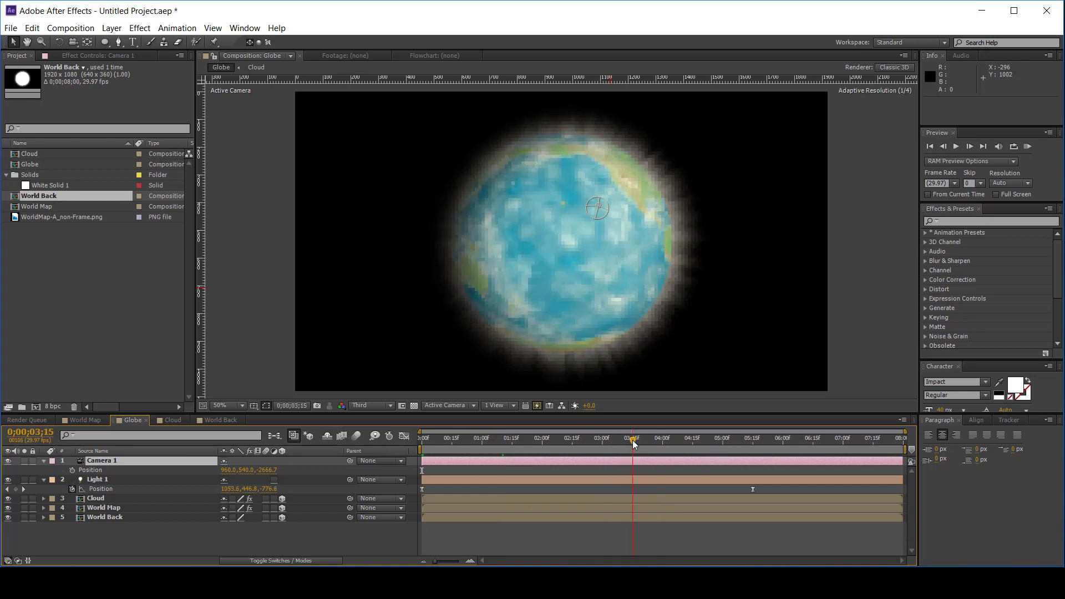
pyautogui.click(72, 470)
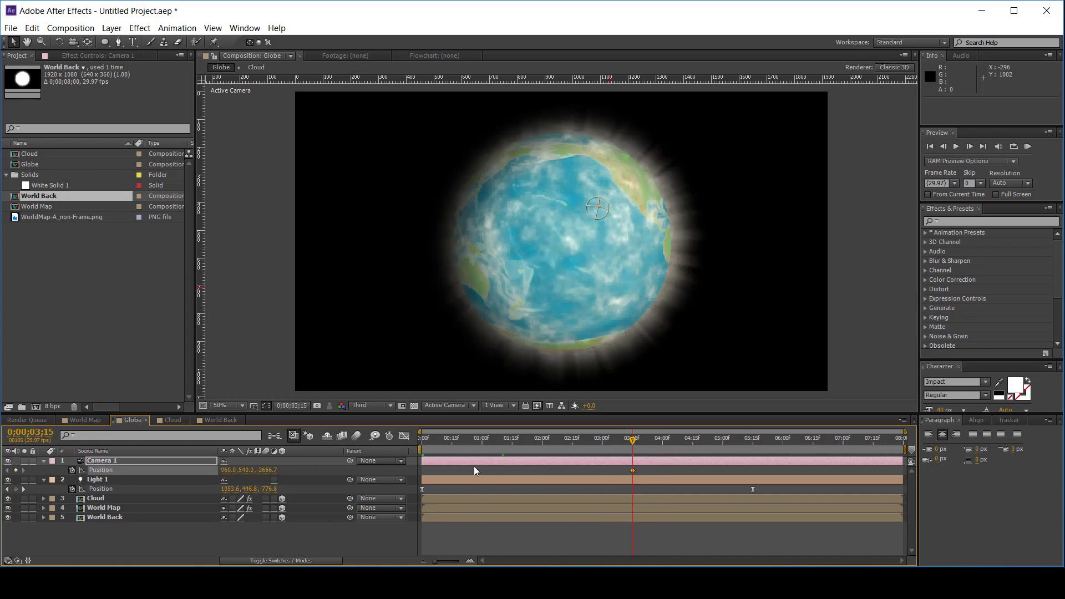
# At the first frame, move the camera in close to the globe with a Z Position of about -669.7
pyautogui.moveTo(440, 441); pyautogui.dragTo(384, 441)
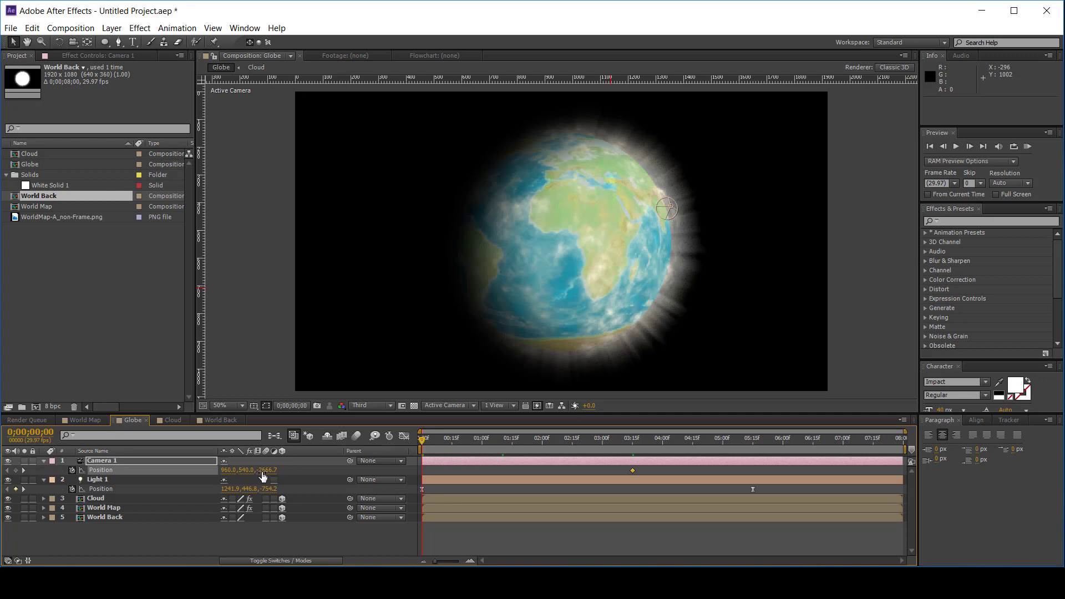
pyautogui.moveTo(268, 470); pyautogui.dragTo(955, 460)
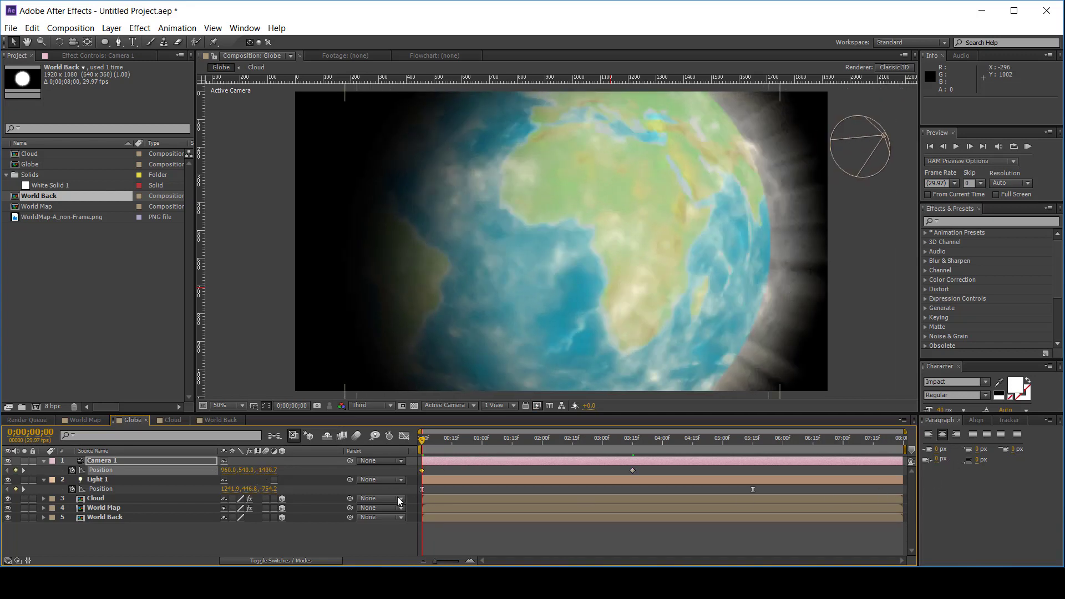
pyautogui.moveTo(262, 473); pyautogui.dragTo(673, 471)
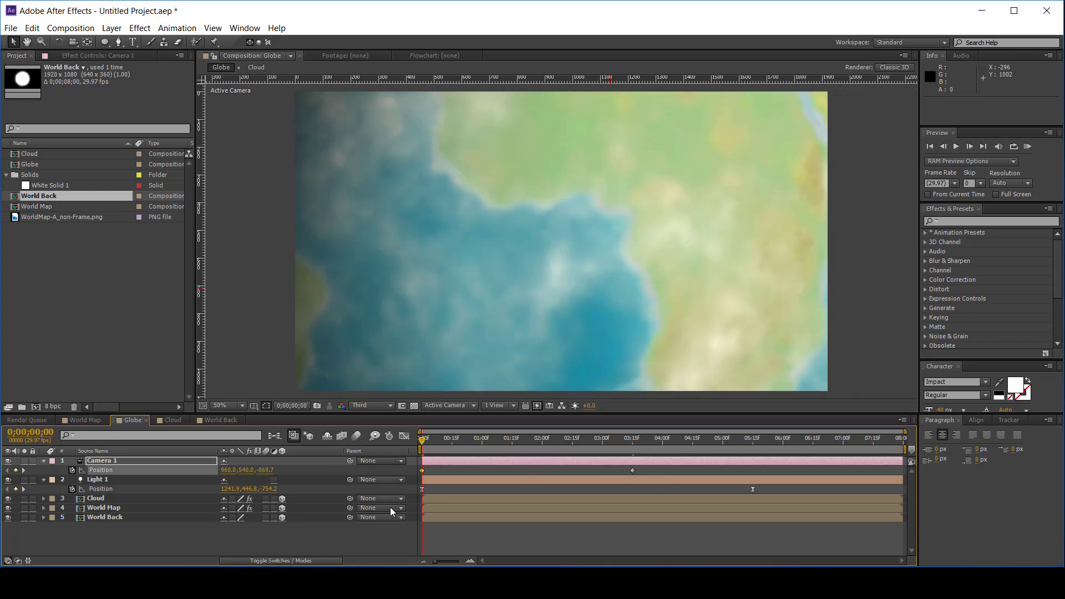
# Apply Easy Ease to the camera's last Position keyframe in the Graph Editor and lengthen its incoming handle to about half the curve
pyautogui.click(632, 471)
pyautogui.click(404, 437)
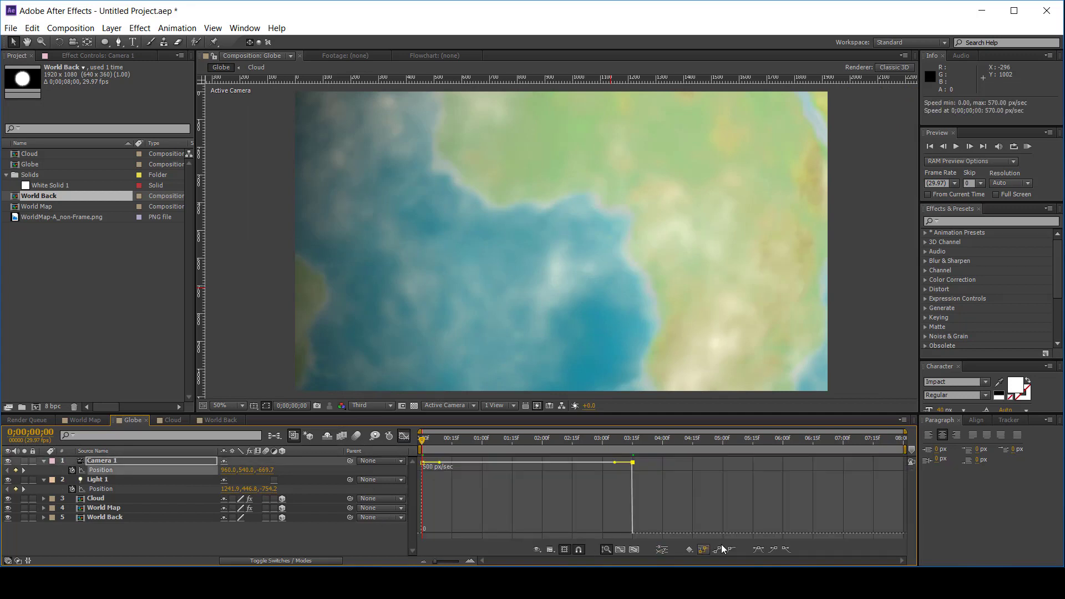
pyautogui.click(761, 549)
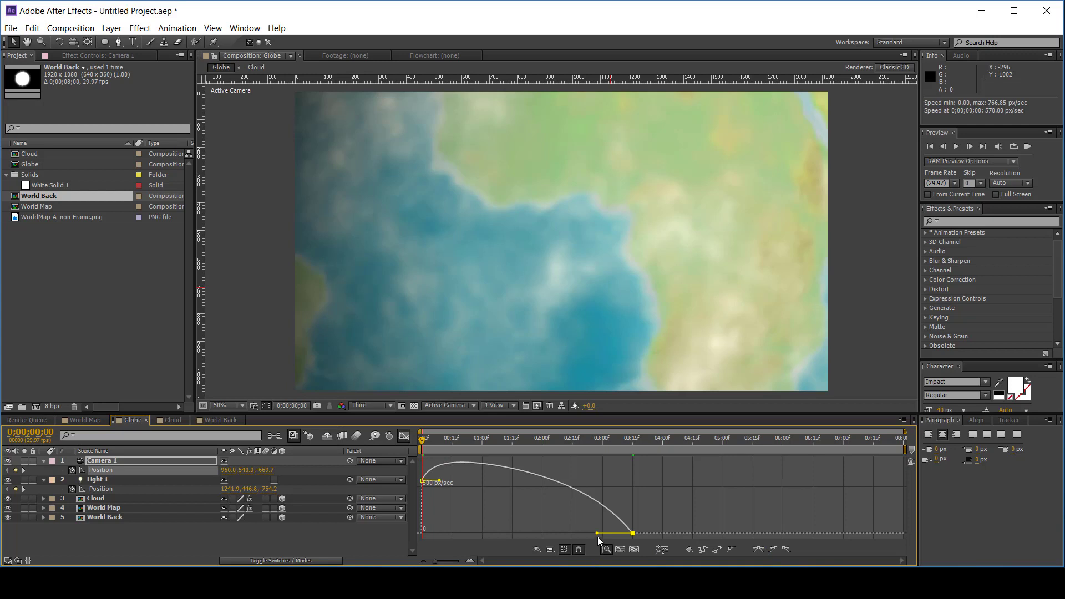
pyautogui.moveTo(598, 534); pyautogui.dragTo(491, 538)
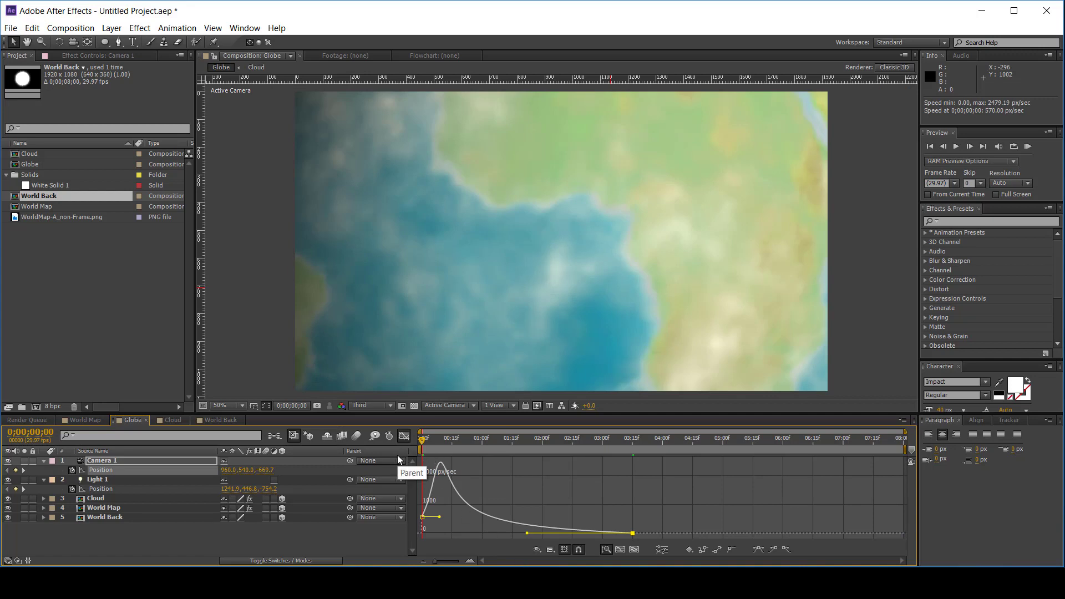
pyautogui.click(404, 436)
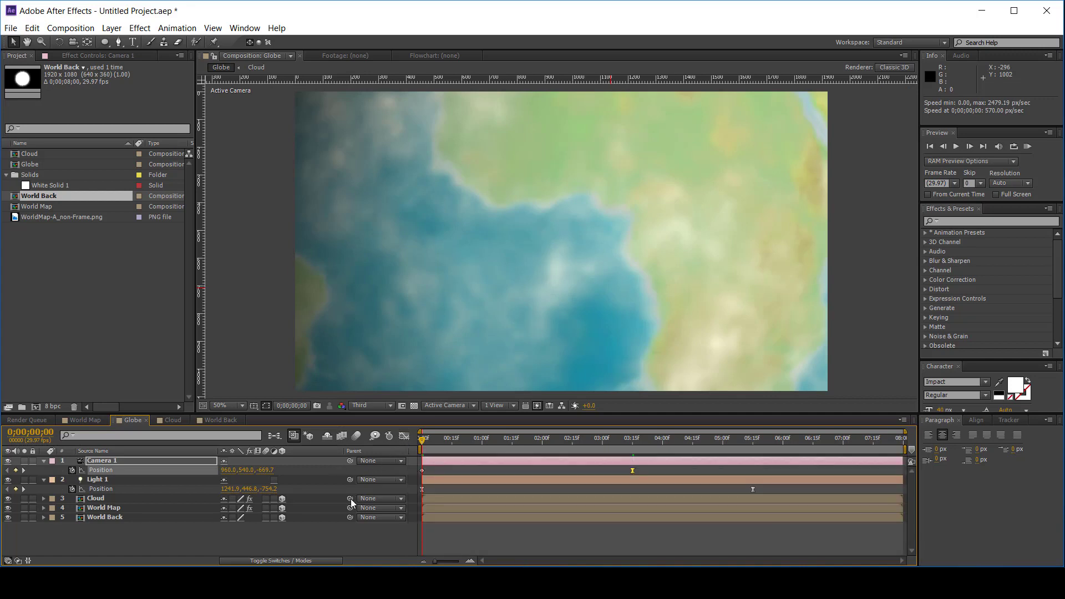
# Run a RAM preview of the Globe composition to check the eased camera pull-back
pyautogui.click(325, 548)
pyautogui.press('KP_0')
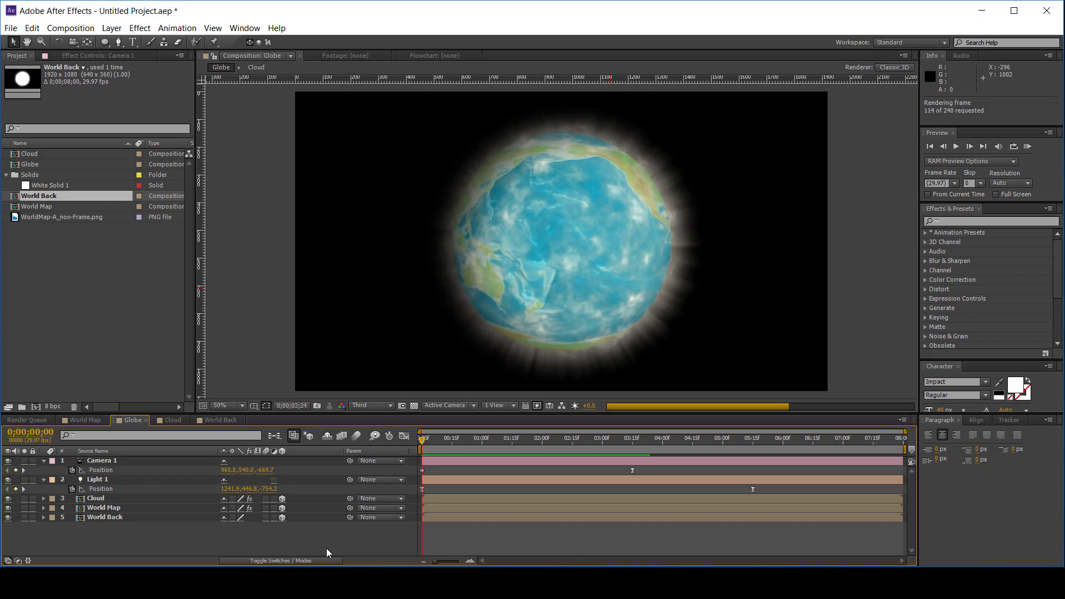
pyautogui.press('space')
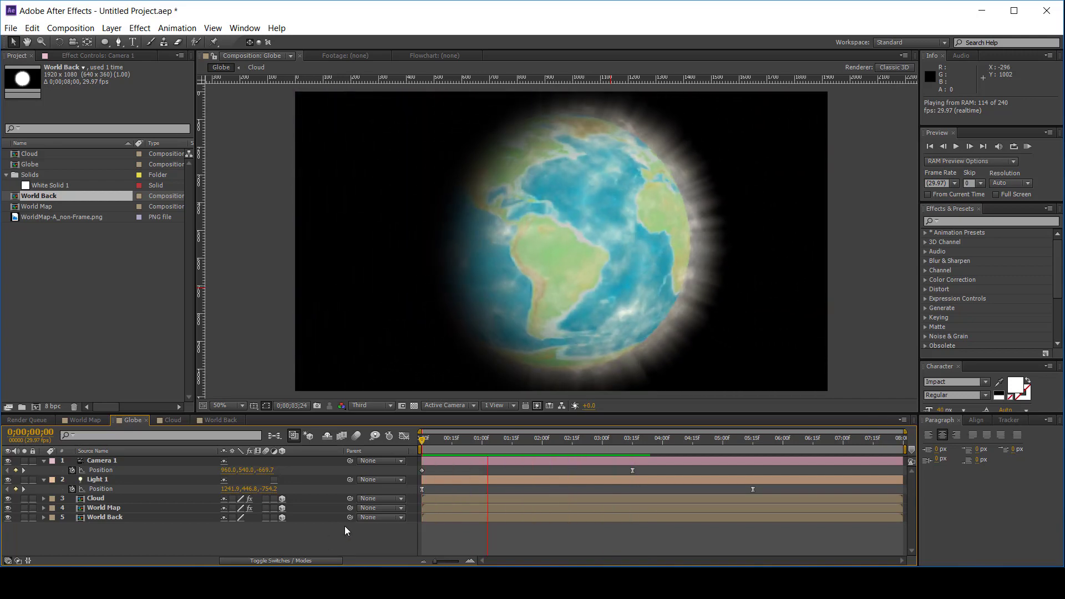
pyautogui.press('space')
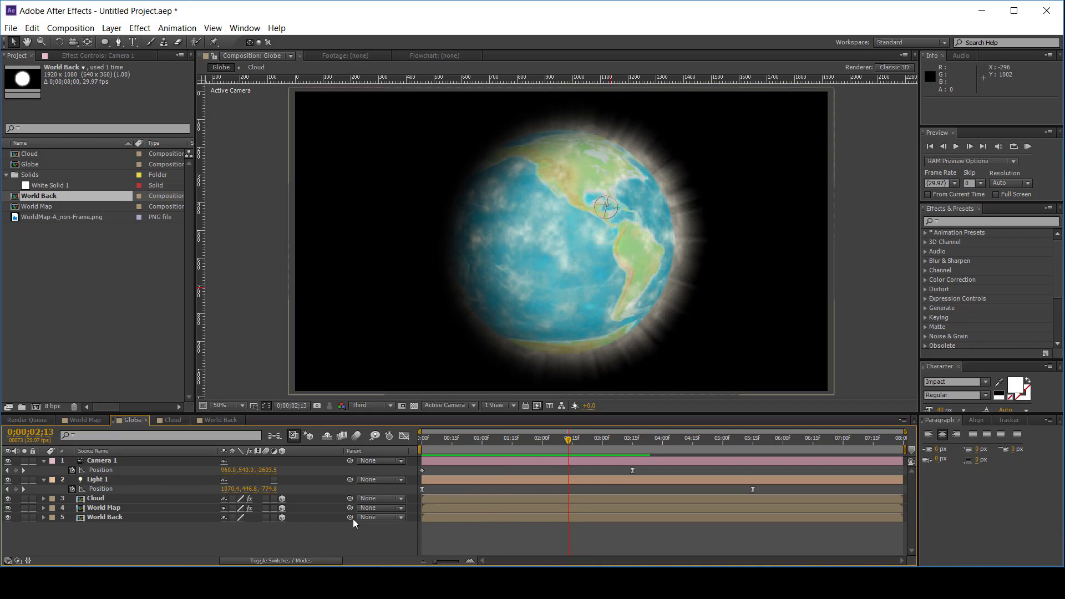
# Add a text layer reading "Digital World" to the Globe composition and set its fill color to black
pyautogui.rightClick(90, 538)
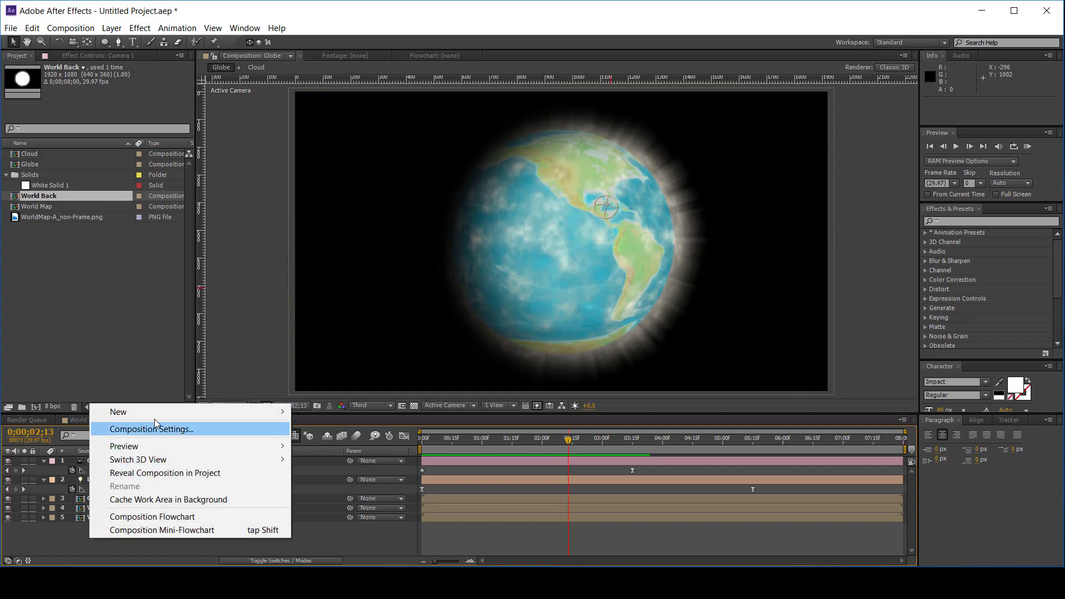
pyautogui.moveTo(158, 411)
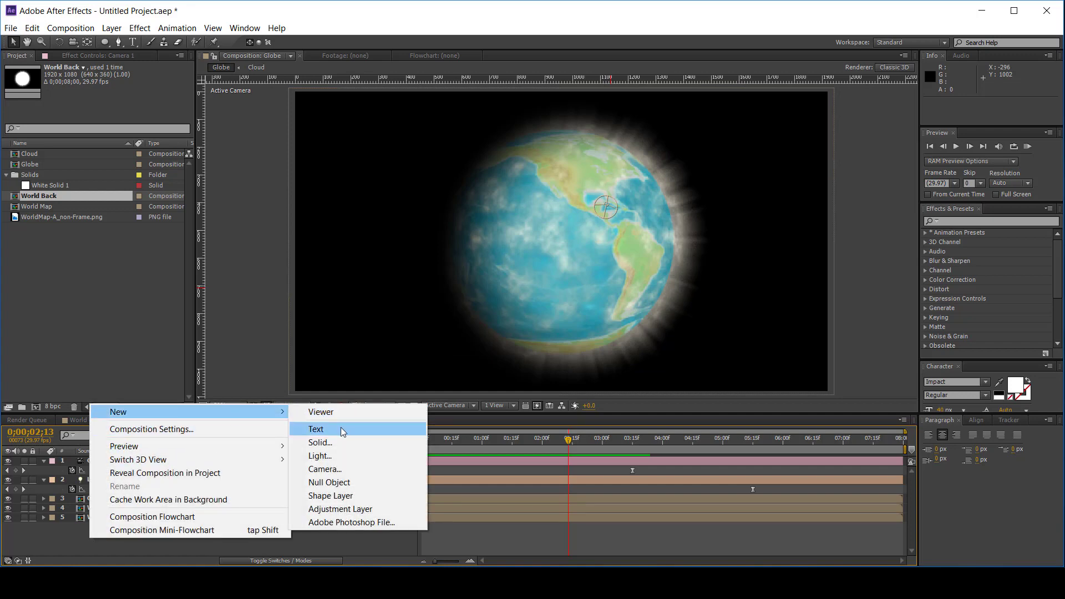
pyautogui.press('Escape')
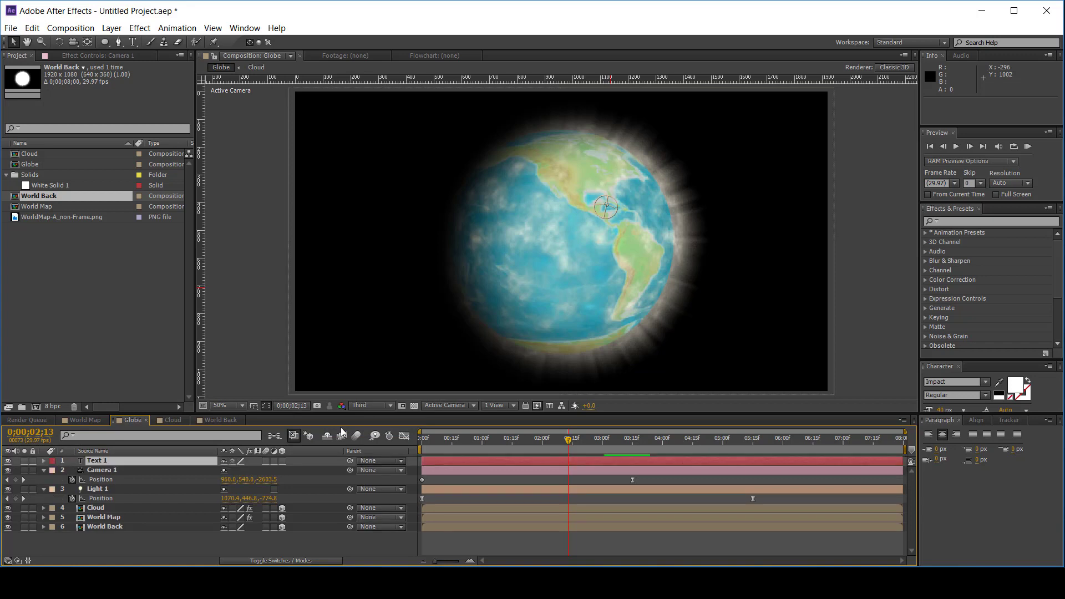
pyautogui.write('Digital World')
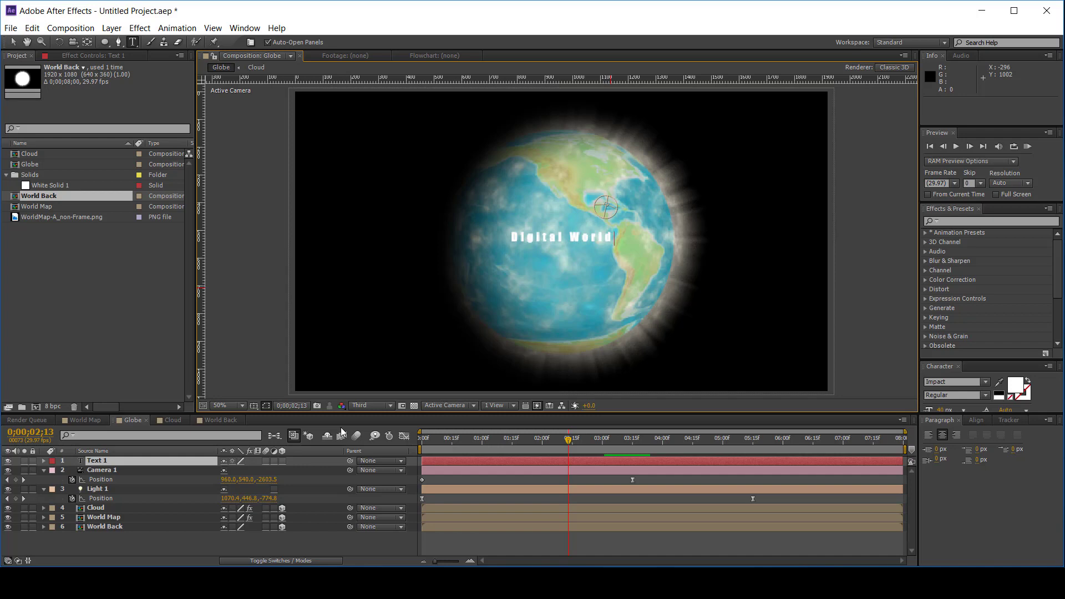
pyautogui.press('KP_Enter')
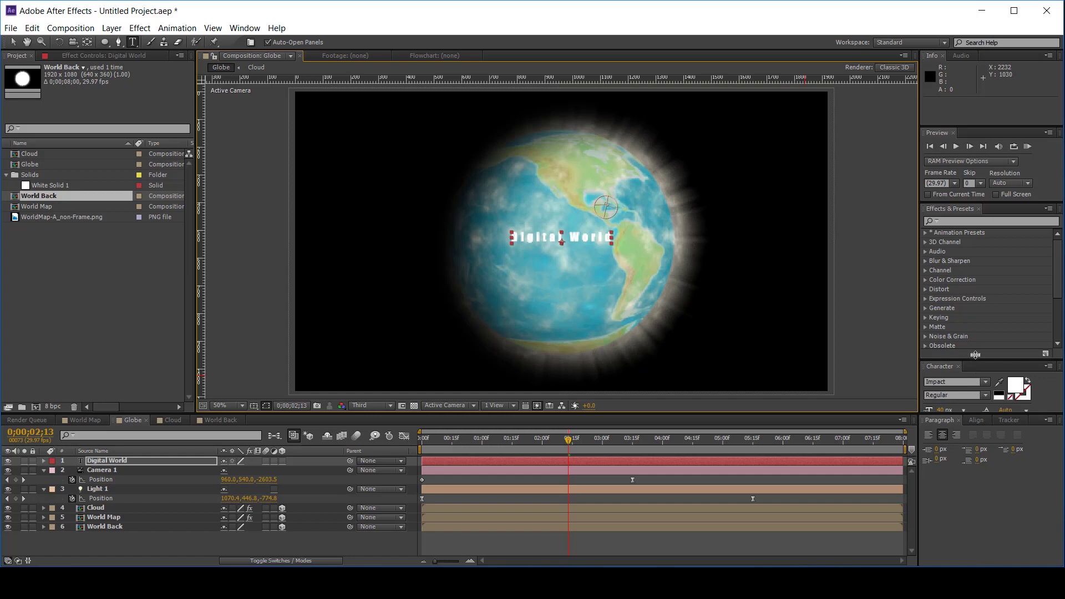
pyautogui.moveTo(975, 359); pyautogui.dragTo(978, 298)
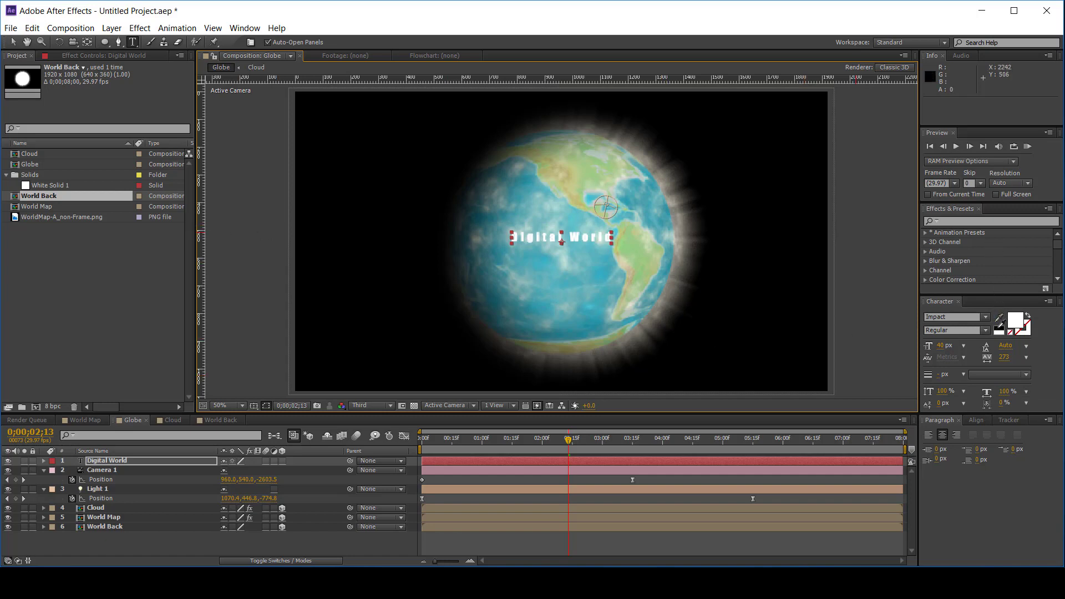
pyautogui.click(999, 331)
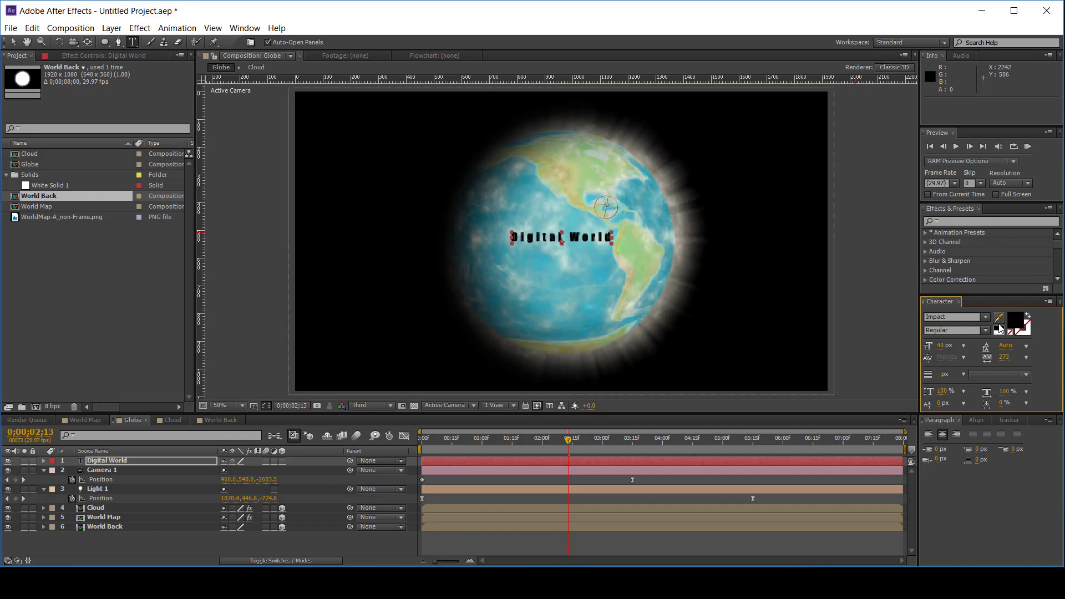
# Draw an open two-point mask path on the text layer from about 1366, 512 to about 546, 658 across the globe
pyautogui.click(119, 42)
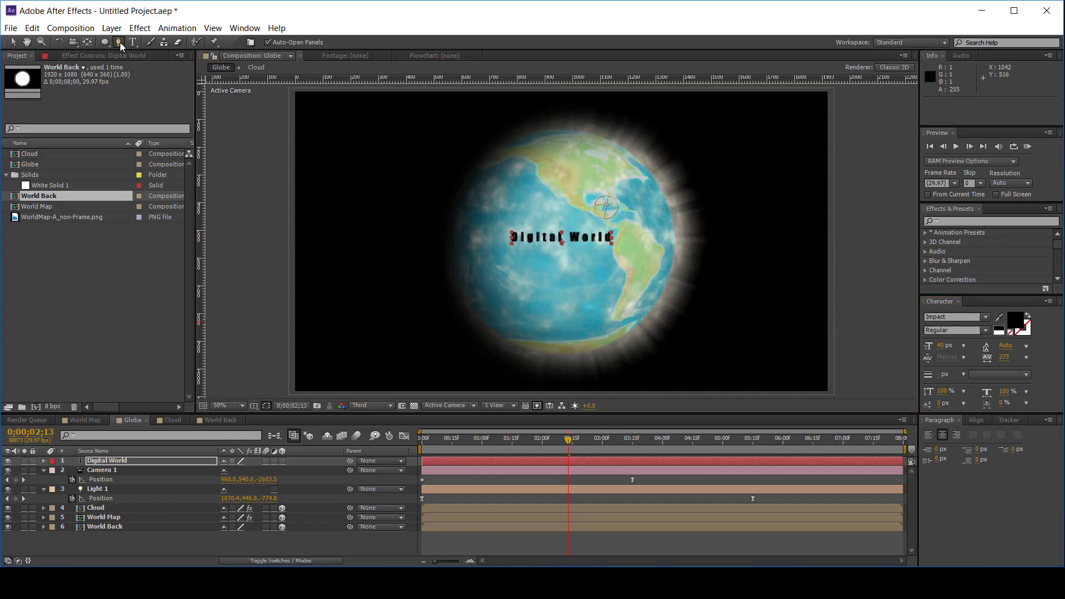
pyautogui.click(674, 234)
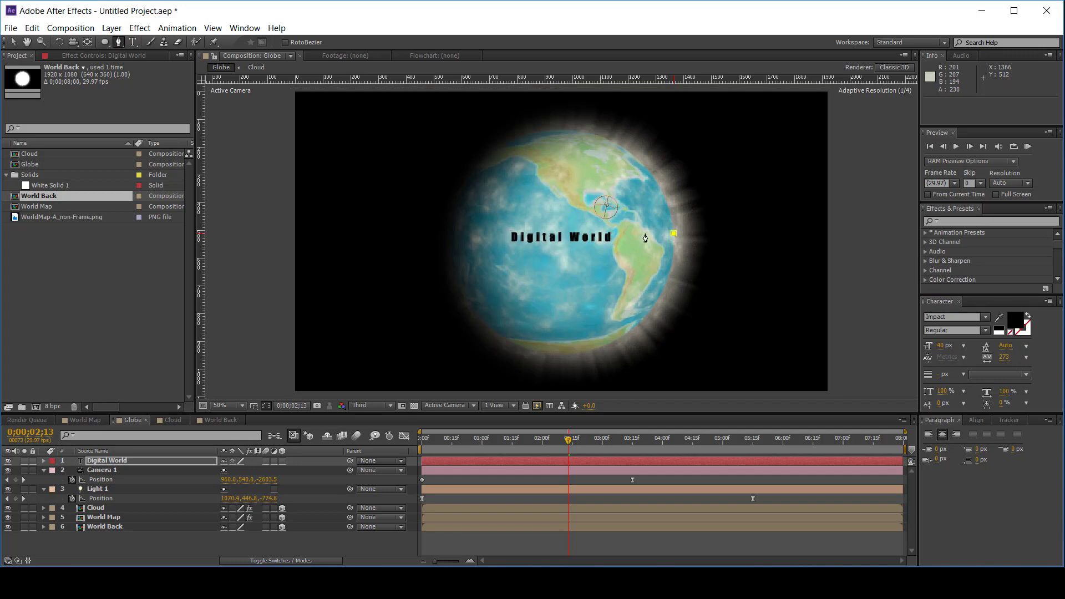
pyautogui.click(447, 274)
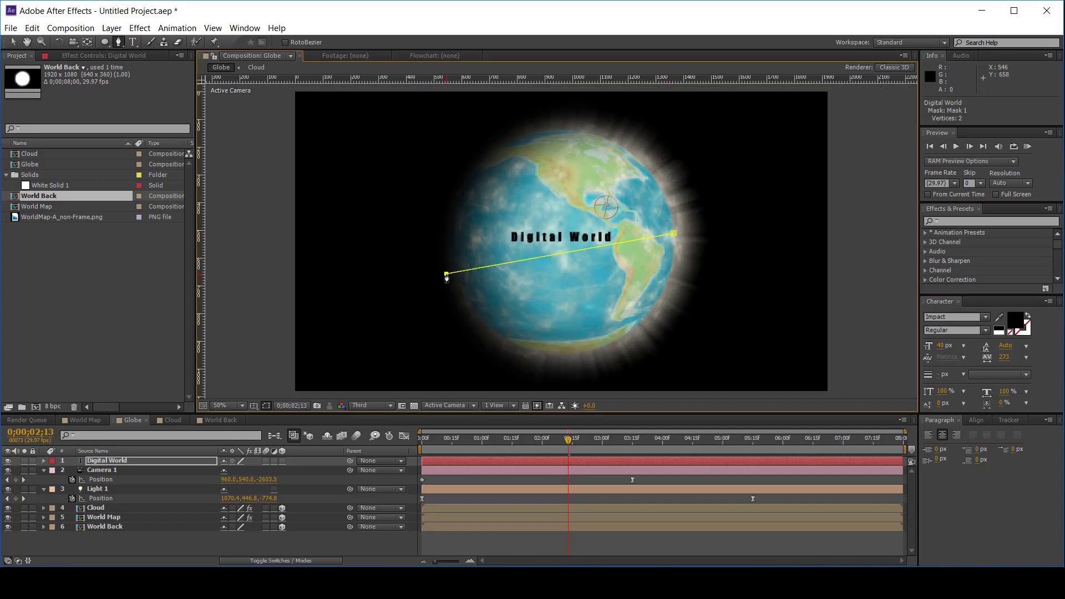
# Set the Digital World text layer's Path option to Mask 1 so the text follows the drawn line
pyautogui.click(44, 461)
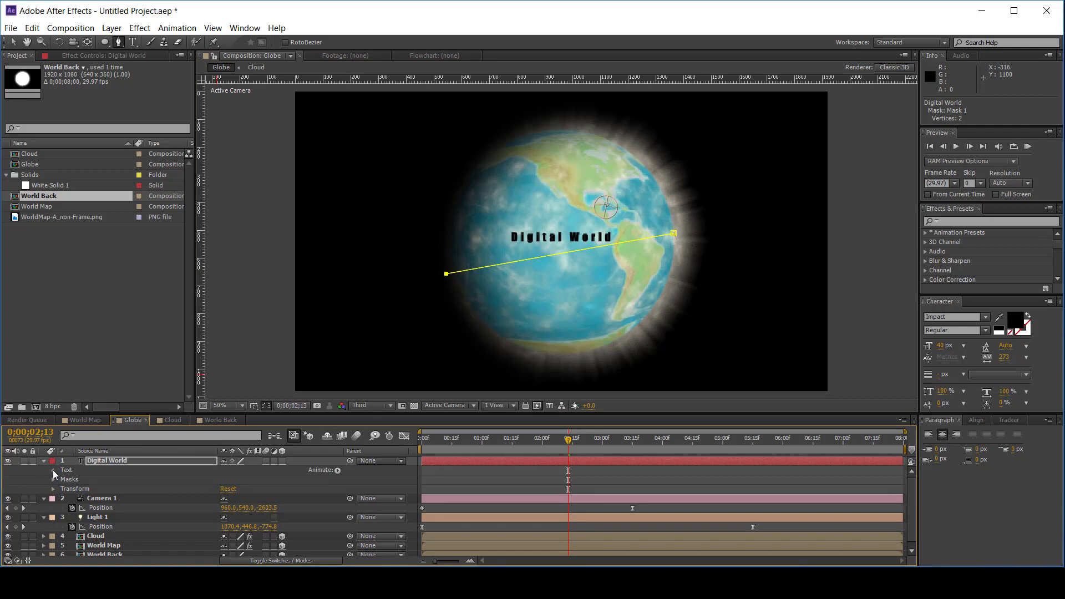
pyautogui.click(53, 471)
pyautogui.click(62, 489)
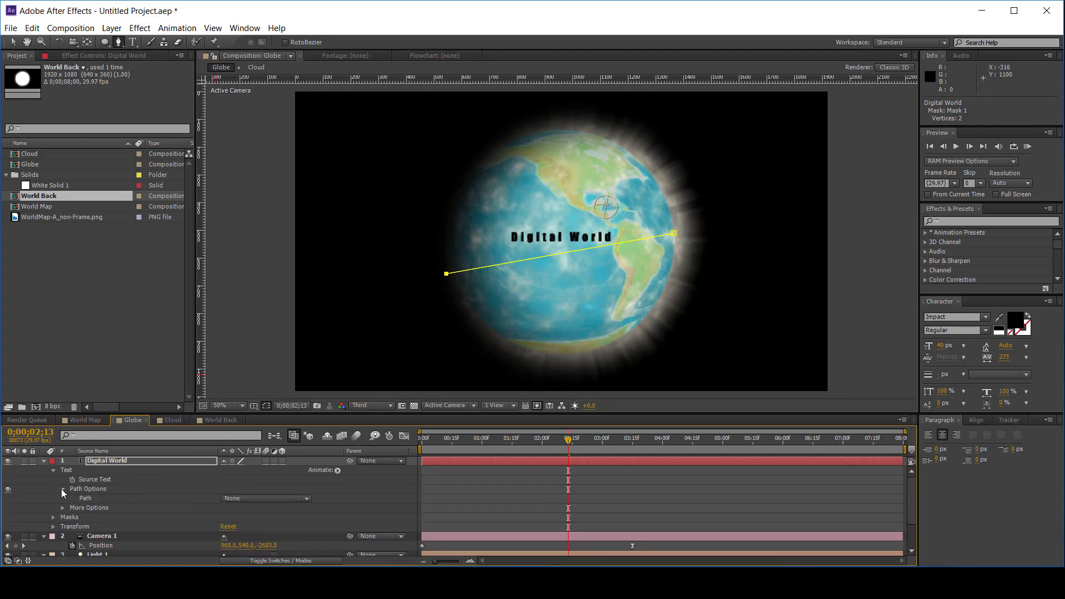
pyautogui.click(266, 498)
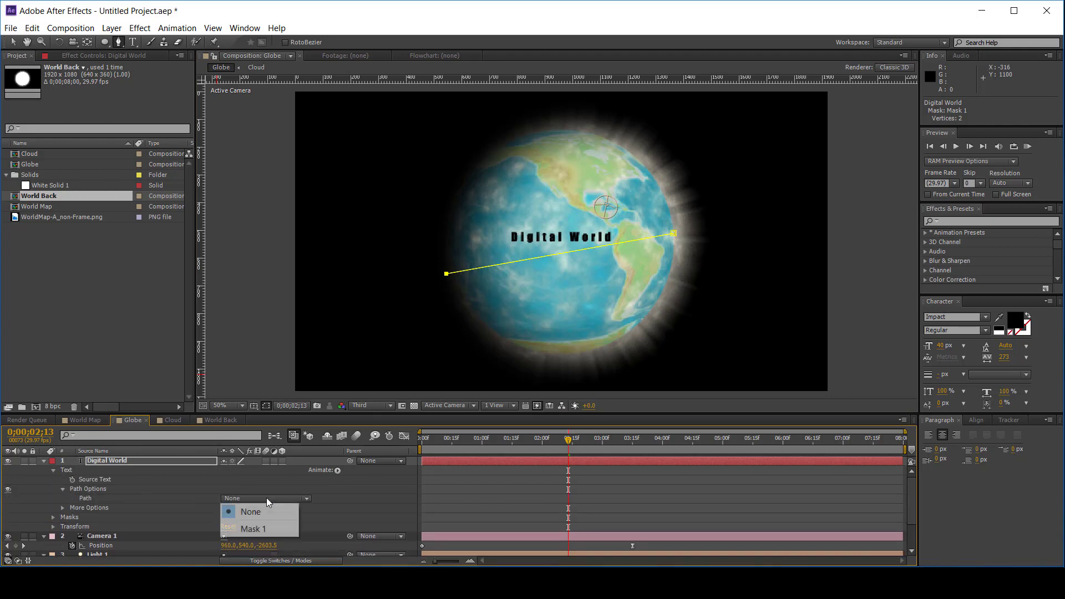
pyautogui.click(254, 528)
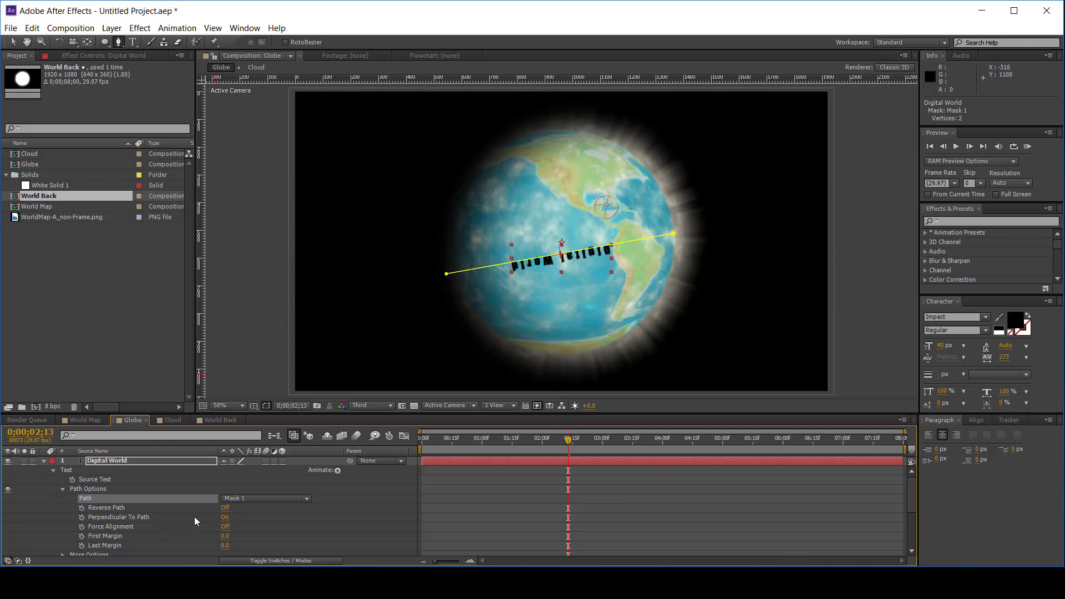
# Try the text with Perpendicular To Path off, restore it to on, and turn on Reverse Path
pyautogui.click(225, 517)
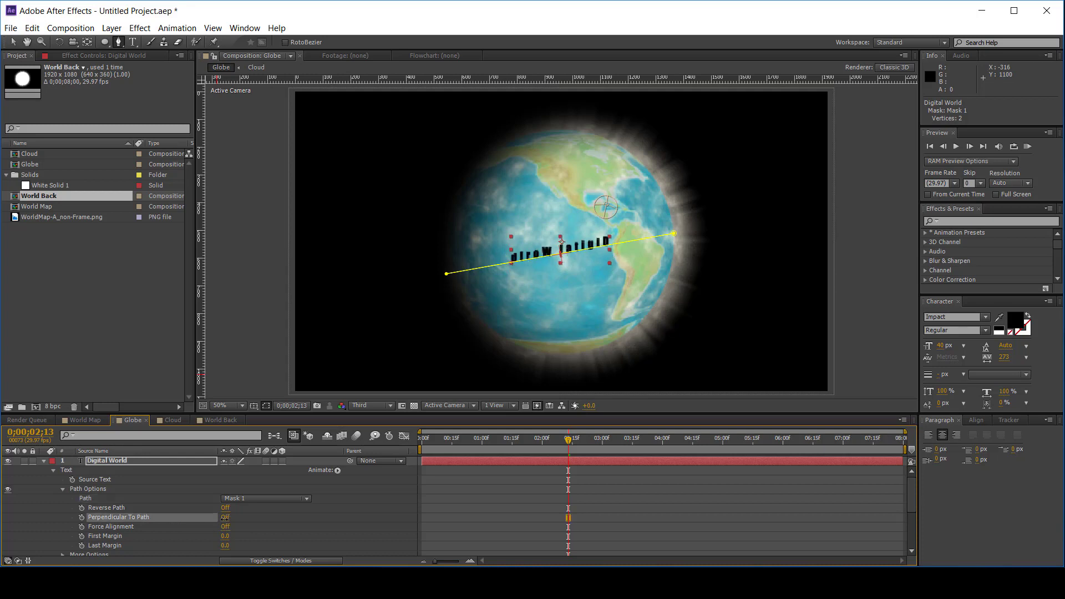
pyautogui.click(225, 517)
pyautogui.click(225, 508)
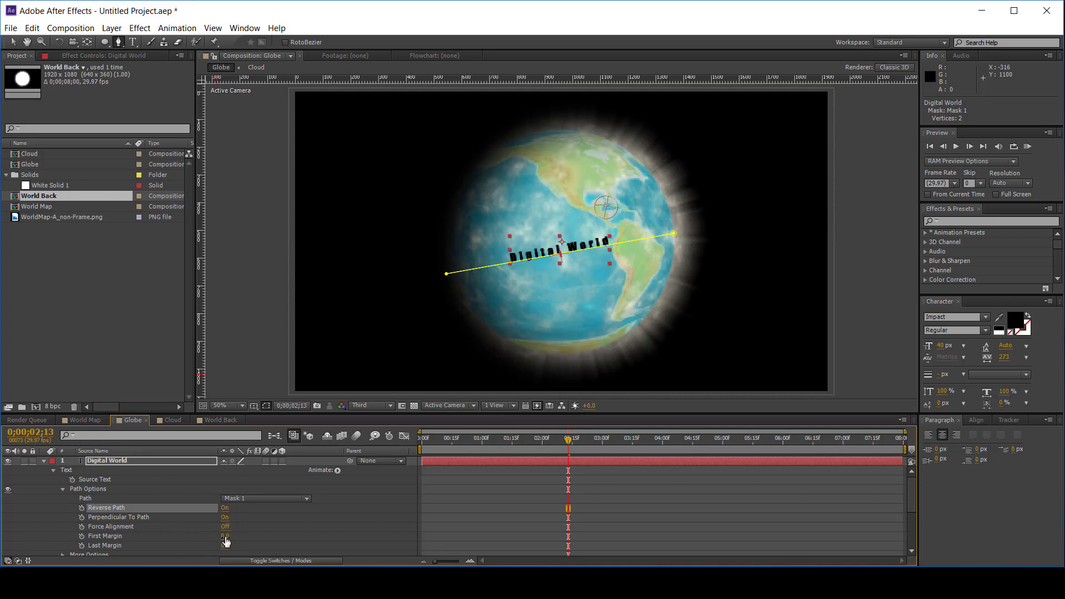
# Keyframe the text's First Margin from about 662 at 0;00;02;13 to about -650 at 0;00;05;15 so it travels across the globe
pyautogui.moveTo(224, 535); pyautogui.dragTo(552, 519)
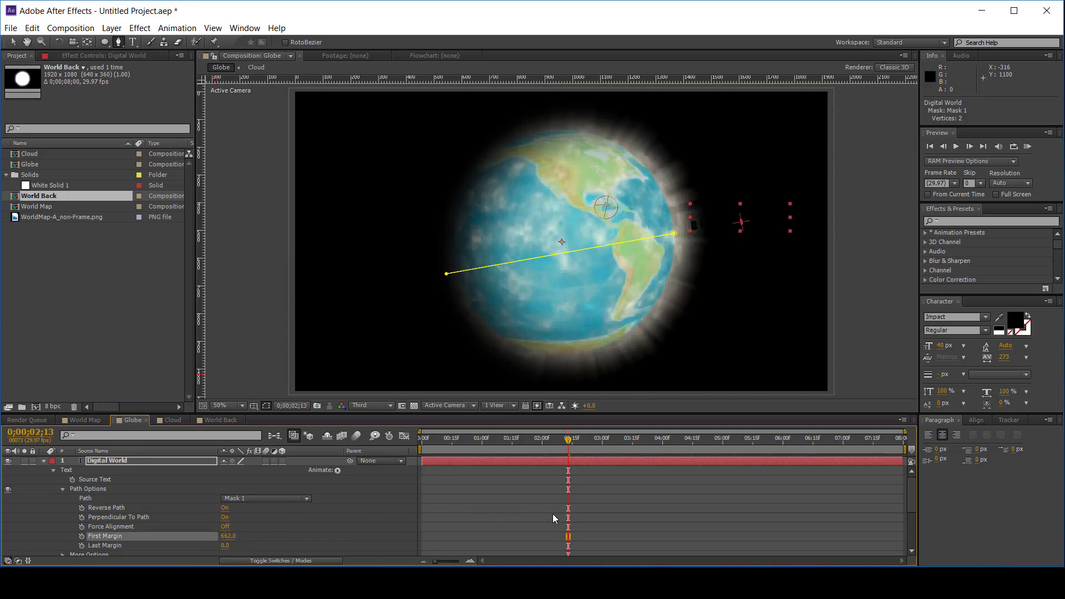
pyautogui.click(82, 535)
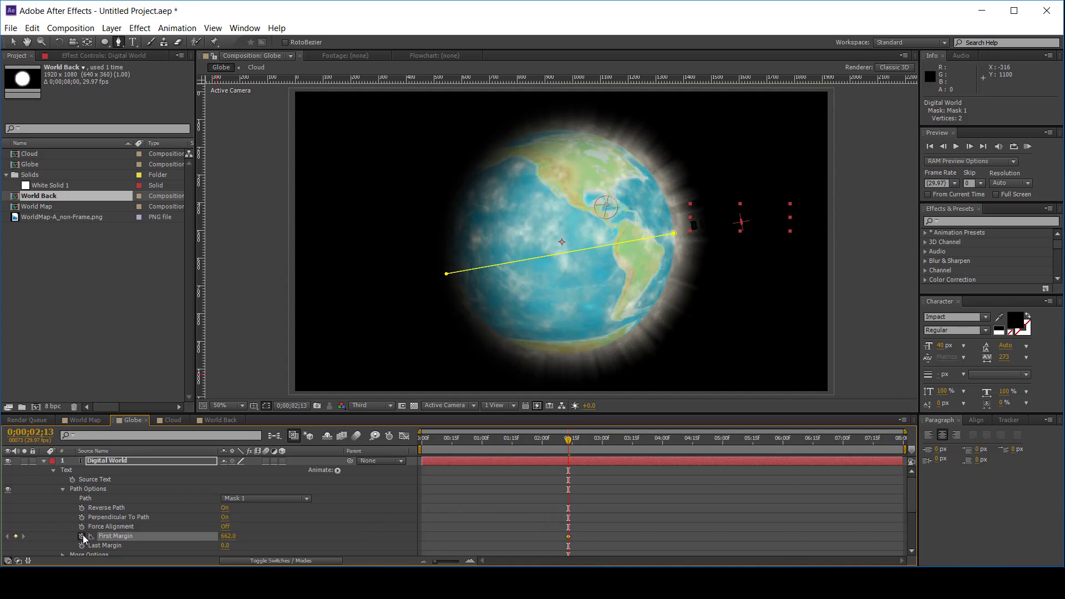
pyautogui.click(754, 443)
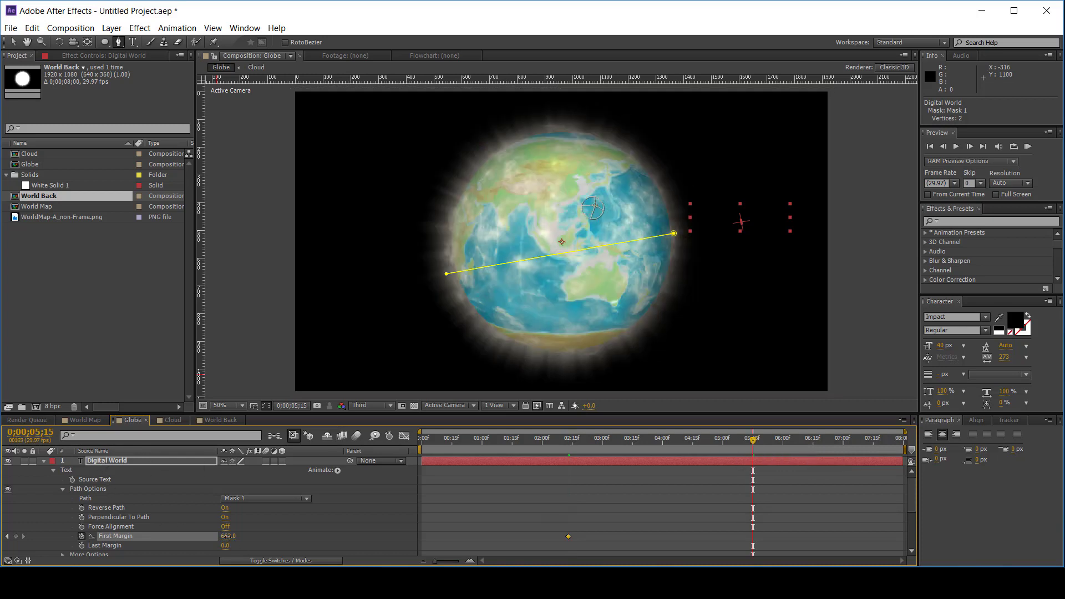
pyautogui.moveTo(227, 536); pyautogui.dragTo(125, 524)
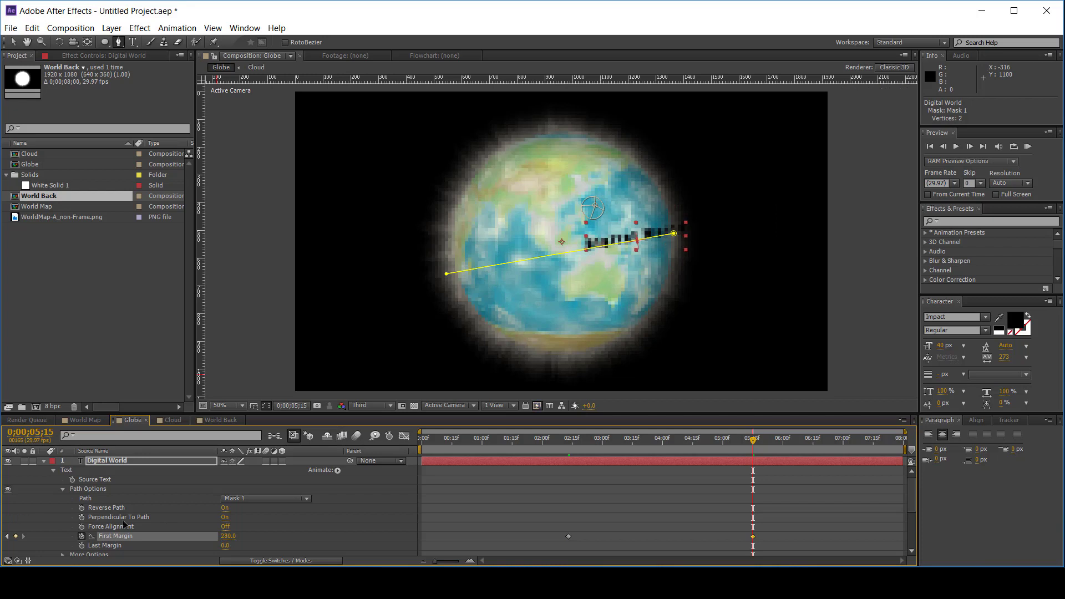
pyautogui.moveTo(229, 536); pyautogui.dragTo(59, 524)
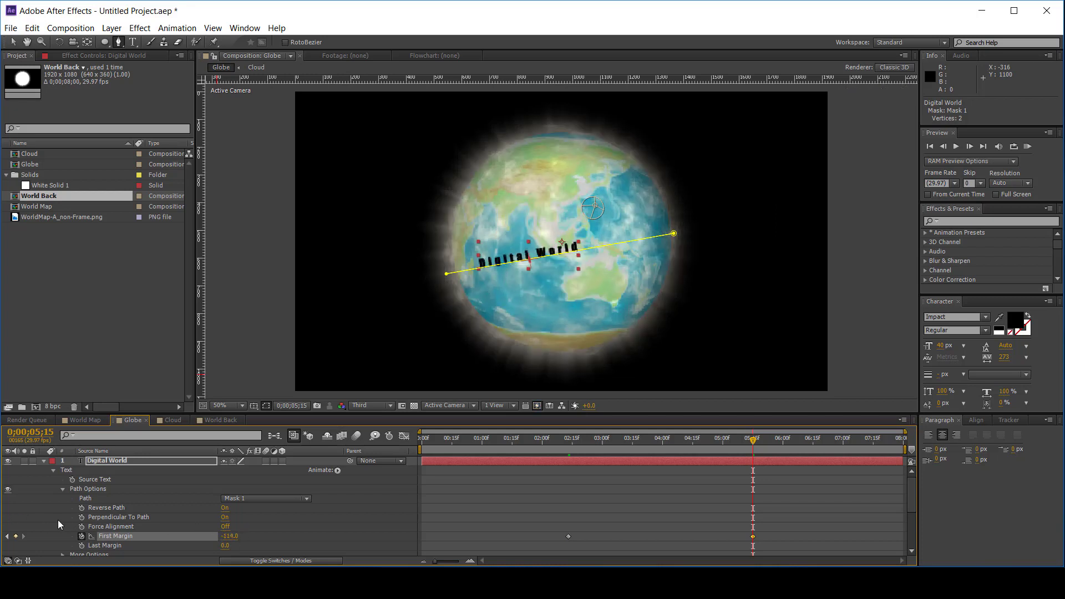
pyautogui.moveTo(229, 536); pyautogui.dragTo(1, 526)
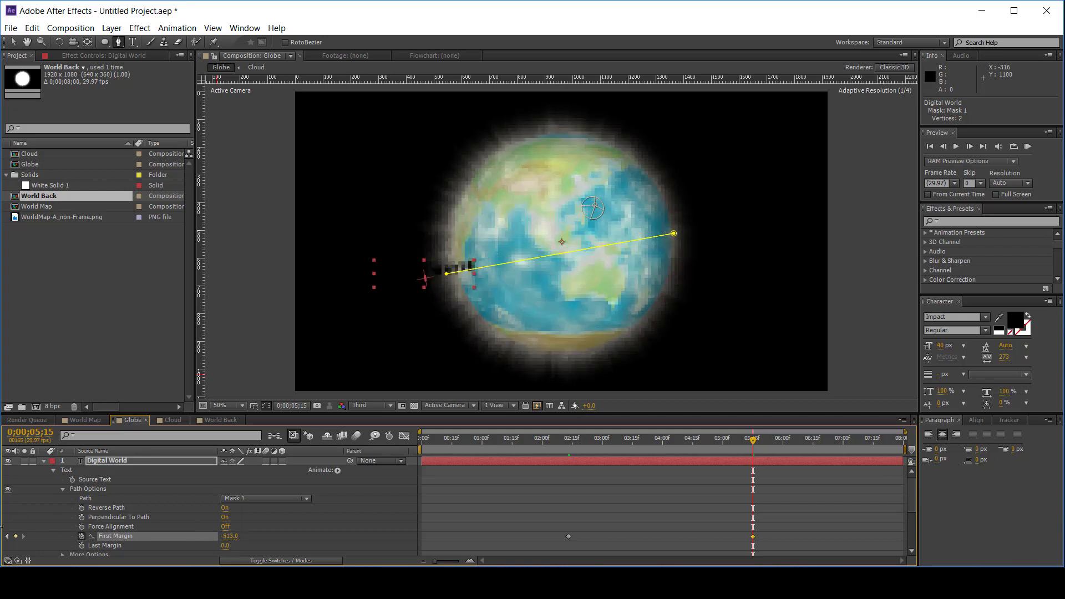
pyautogui.moveTo(229, 536); pyautogui.dragTo(127, 535)
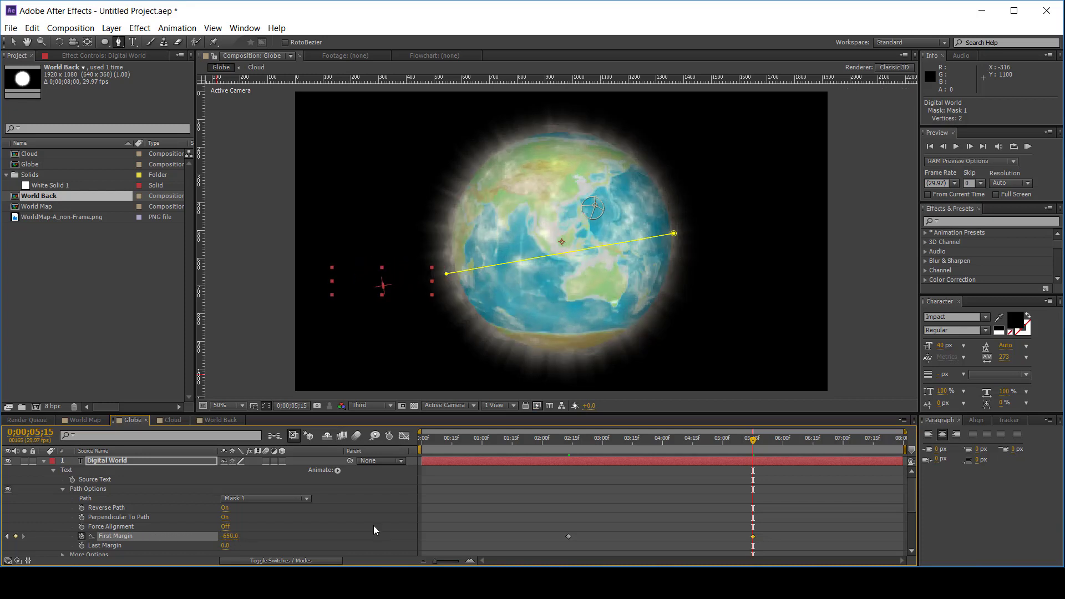
# Draw a circular Add mask on the Digital World layer from the globe's center outward, matching the globe's outline
pyautogui.click(104, 42)
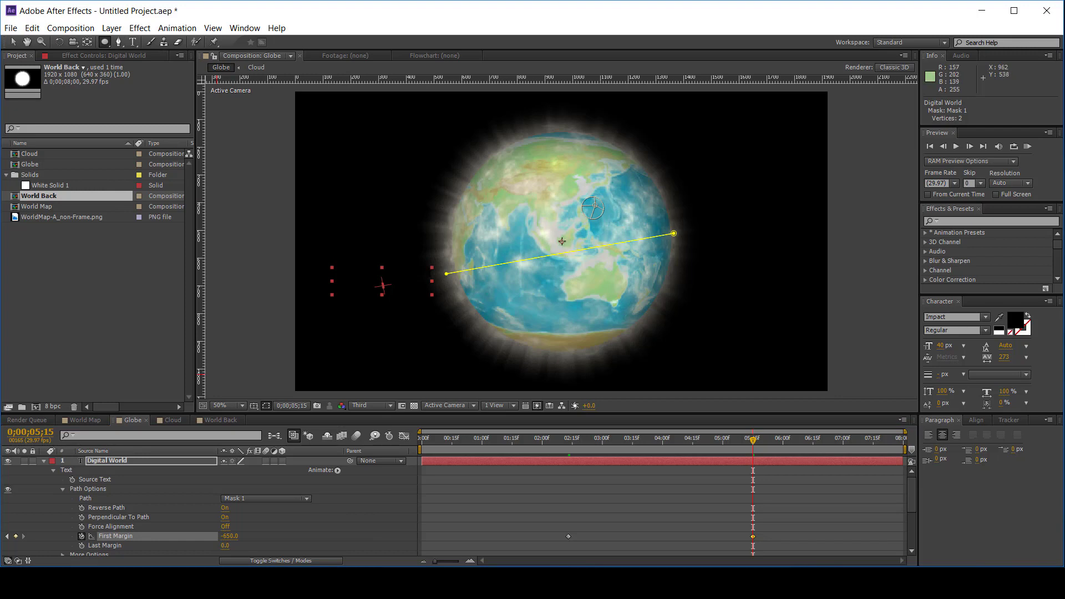
pyautogui.moveTo(562, 241); pyautogui.dragTo(675, 342)
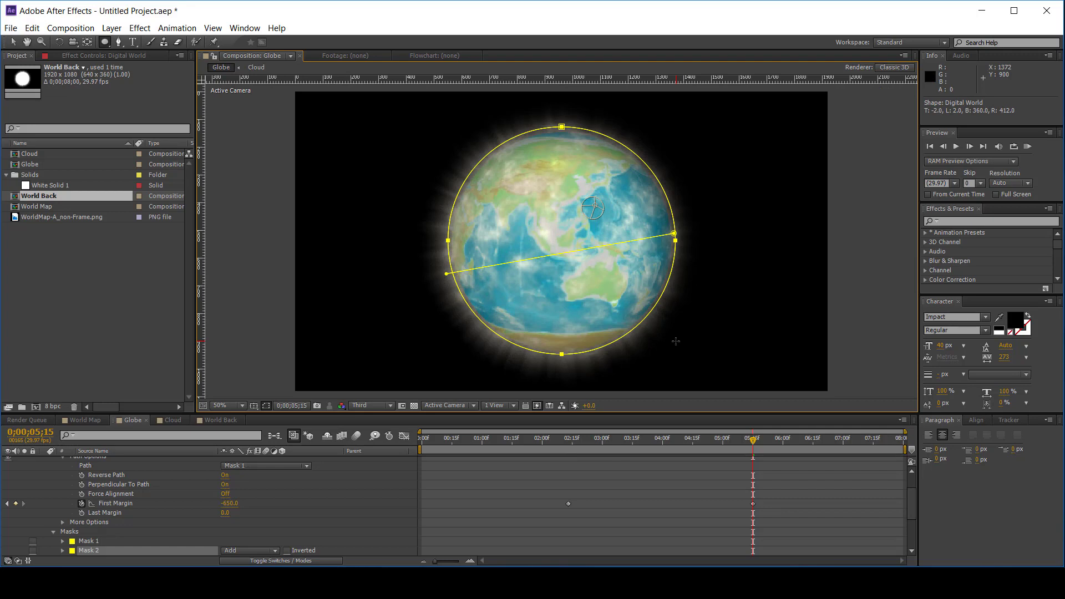
pyautogui.click(42, 490)
# Collapse the Digital World layer's properties and run a RAM preview to check the text moving across the globe
pyautogui.scroll(3, 42, 488)
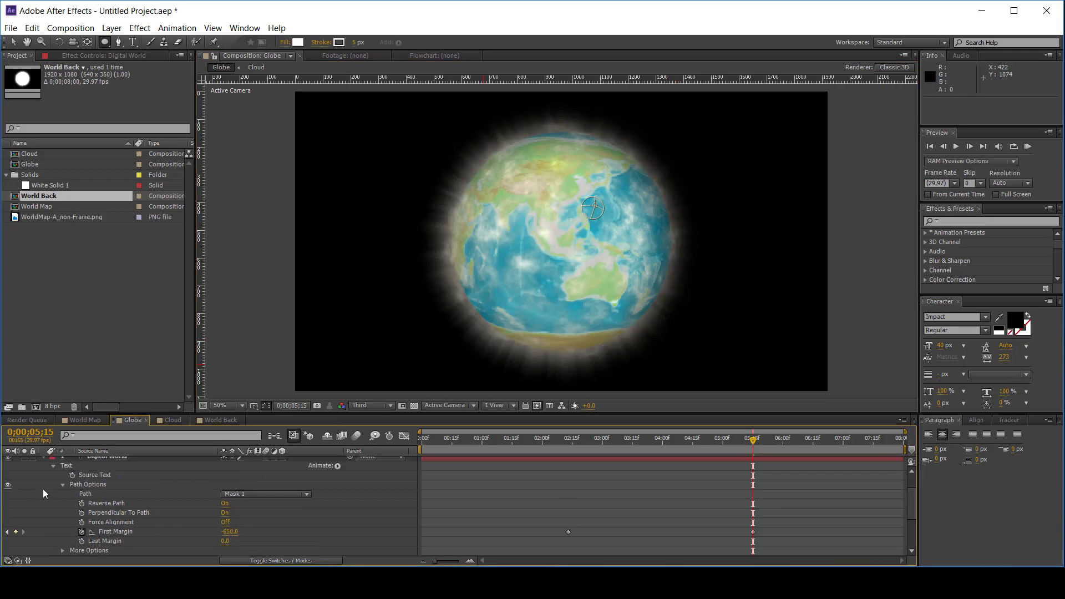
pyautogui.click(44, 461)
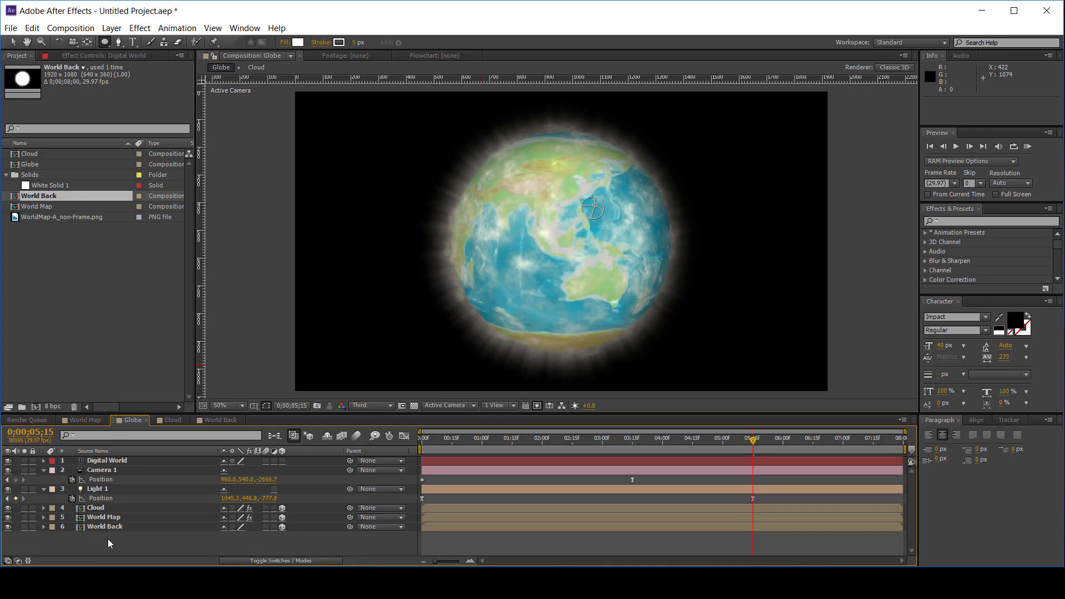
pyautogui.press('KP_0')
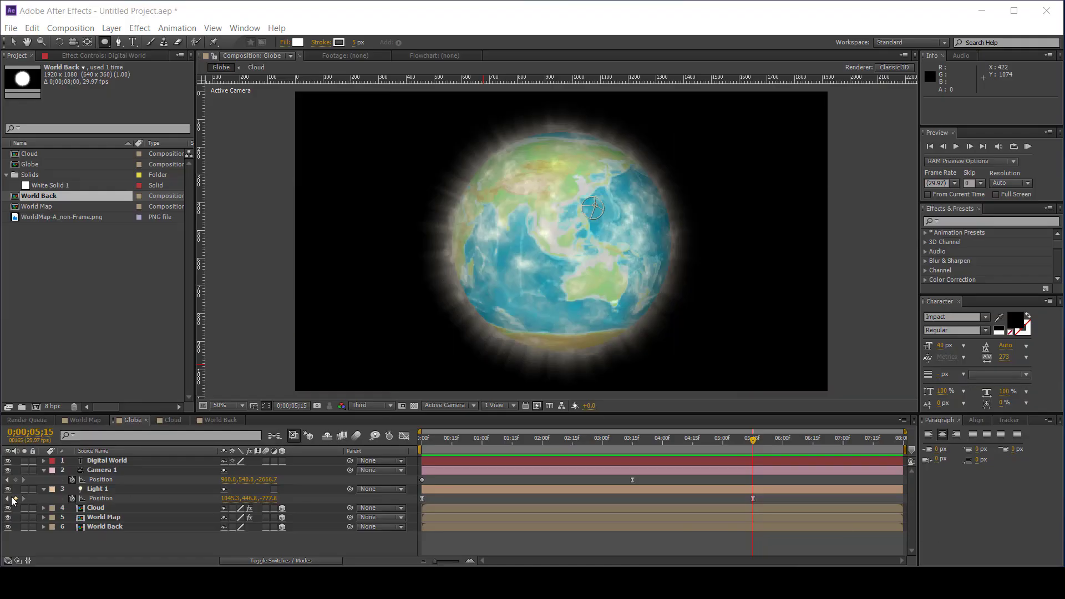
# Reveal the rotation properties of the World Map layer in the Globe composition
pyautogui.click(94, 508)
pyautogui.click(95, 511)
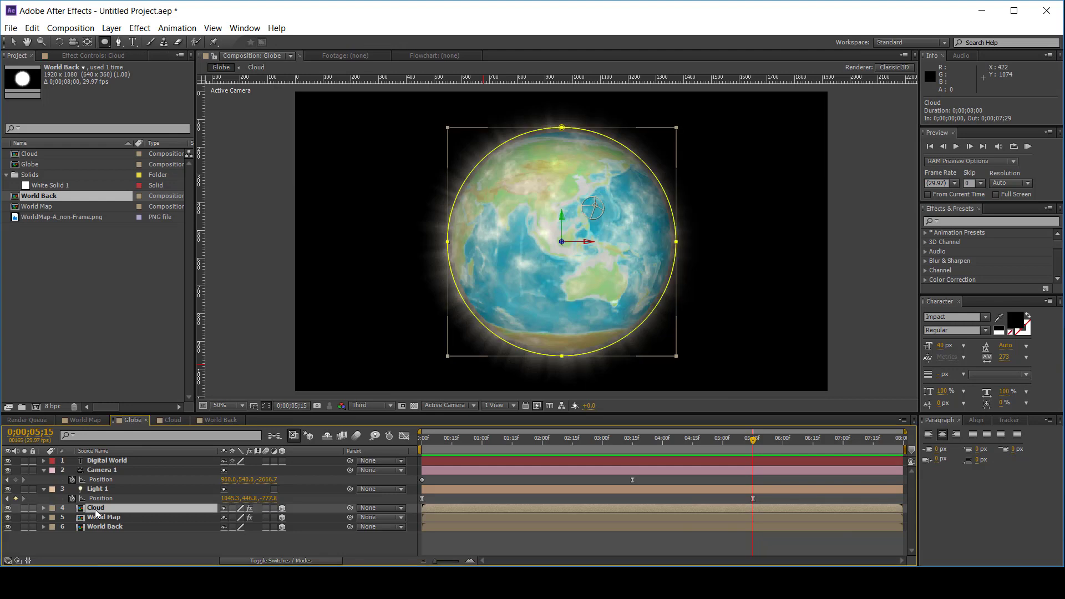
pyautogui.click(106, 517)
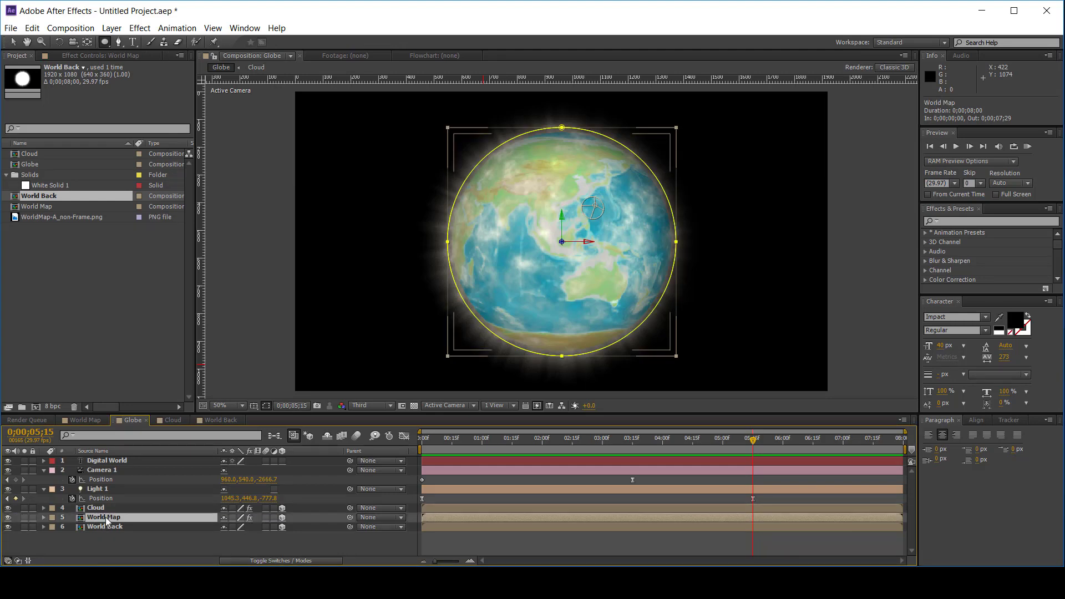
pyautogui.press('r')
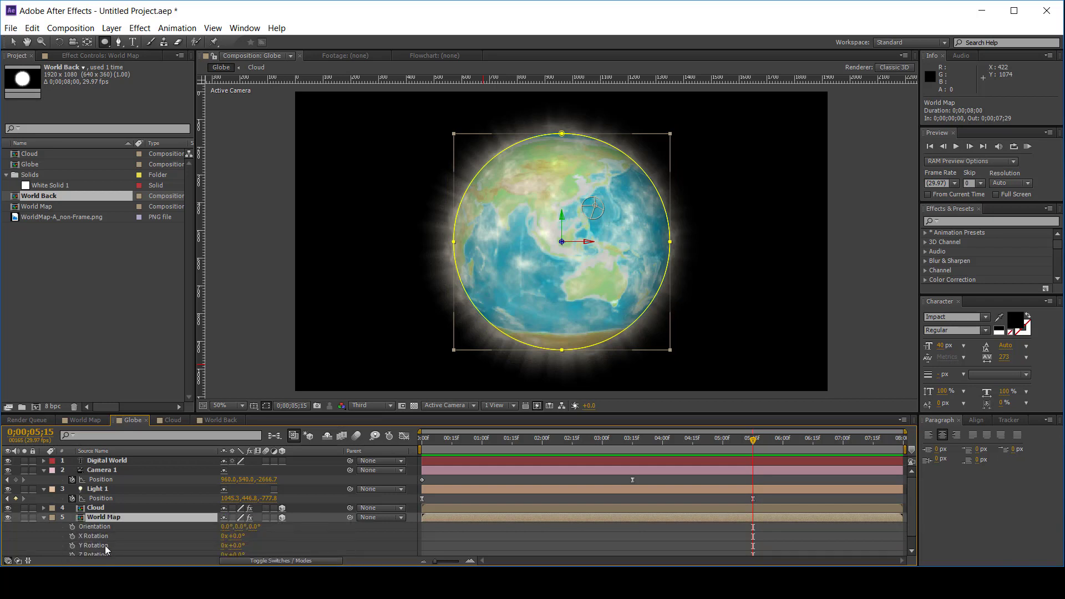
pyautogui.click(106, 545)
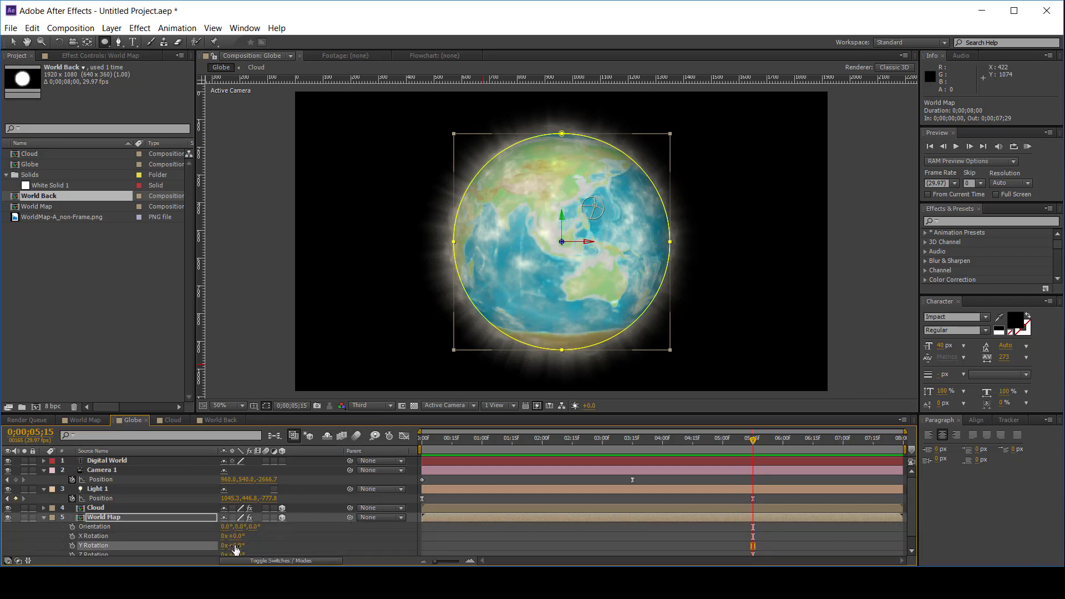
pyautogui.moveTo(236, 549); pyautogui.dragTo(249, 545)
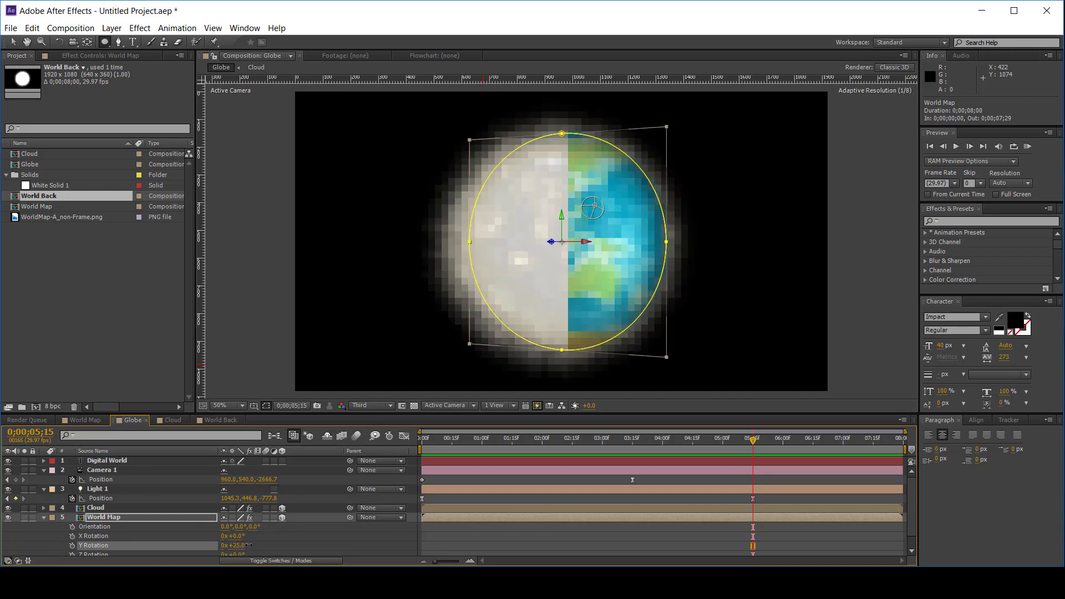
pyautogui.hotkey('ctrl', 'z')
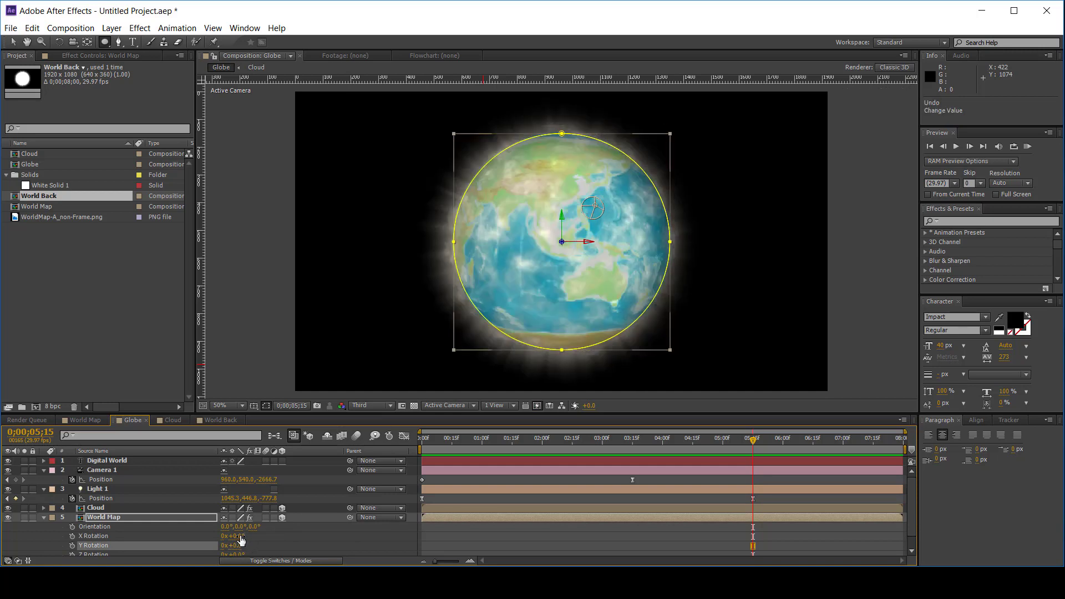
pyautogui.moveTo(240, 539); pyautogui.dragTo(248, 536)
pyautogui.hotkey('ctrl', 'z')
# Set the World Map layer's Z Rotation to 23.5° to tilt the globe
pyautogui.moveTo(237, 554); pyautogui.dragTo(248, 554)
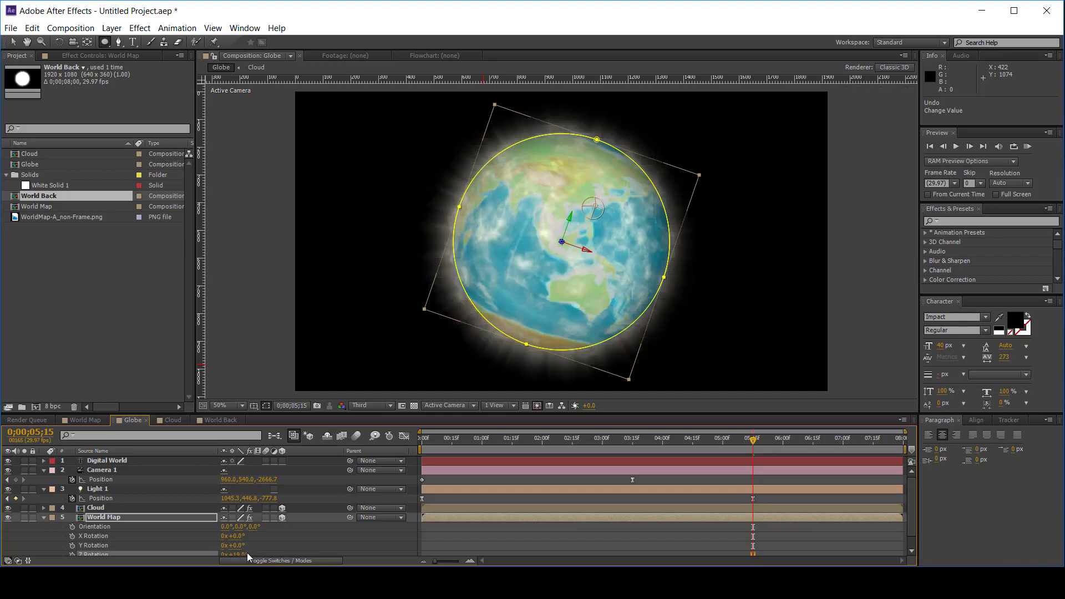
pyautogui.scroll(-1, 242, 551)
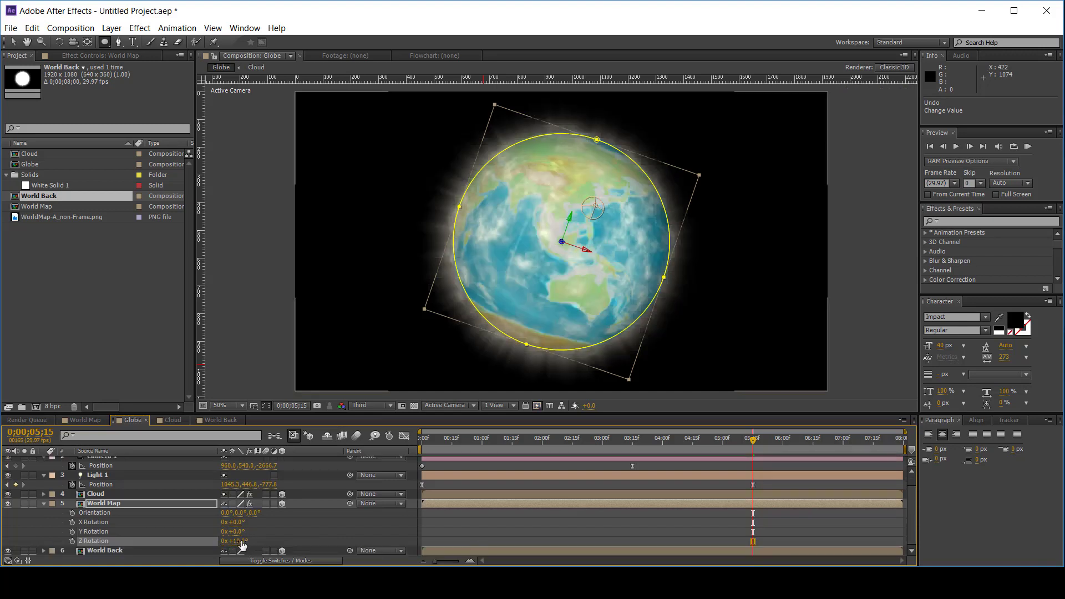
pyautogui.click(237, 541)
pyautogui.write('23')
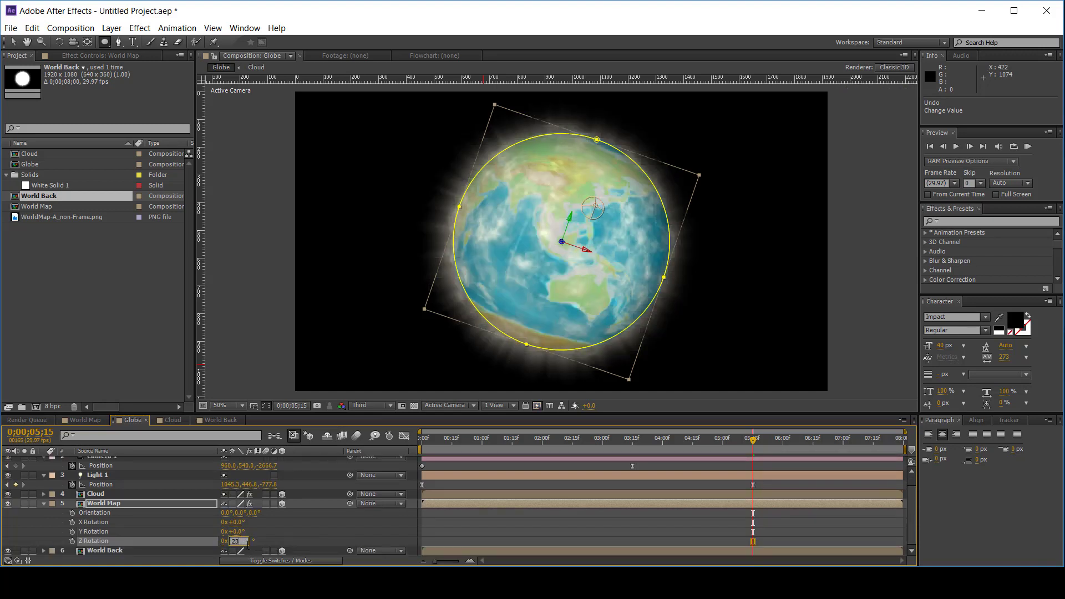
pyautogui.write('.5')
pyautogui.press('Return')
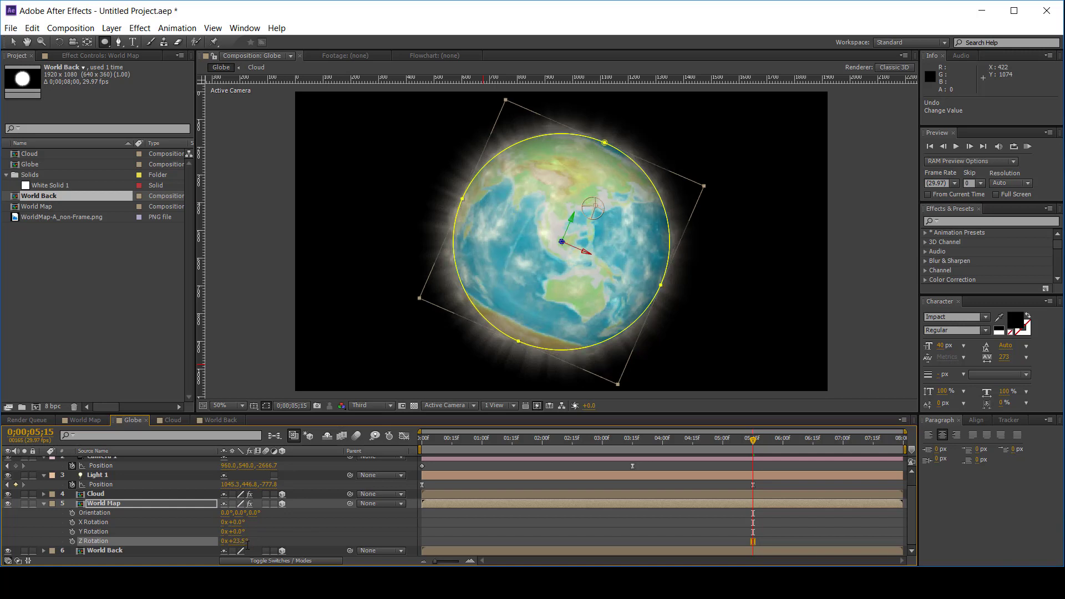
# Set the Cloud layer's Z Rotation to 23.5° to match the tilt of the World Map layer
pyautogui.click(101, 495)
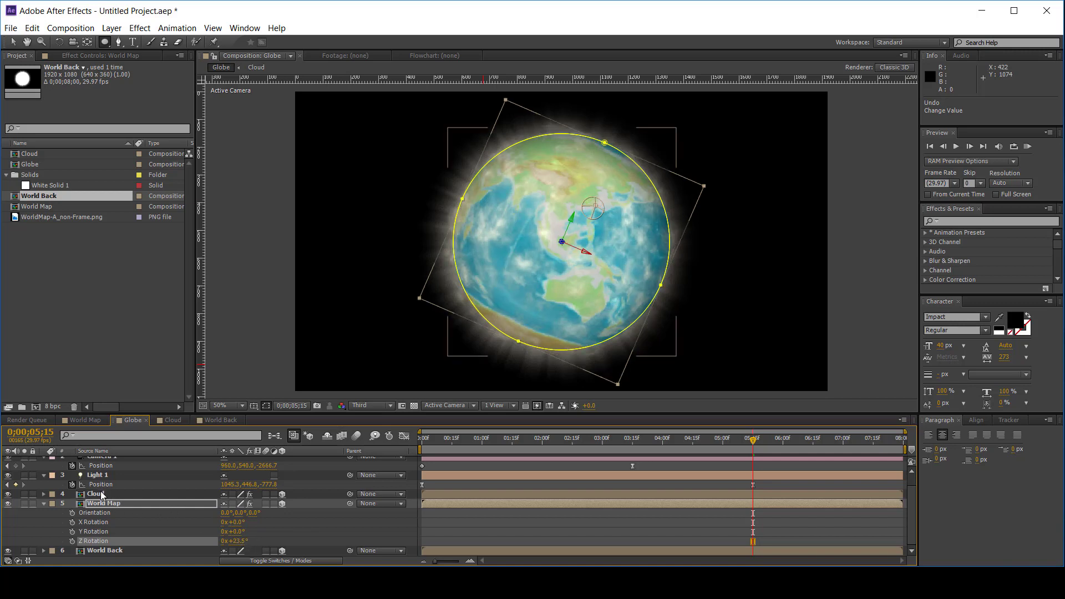
pyautogui.press('r')
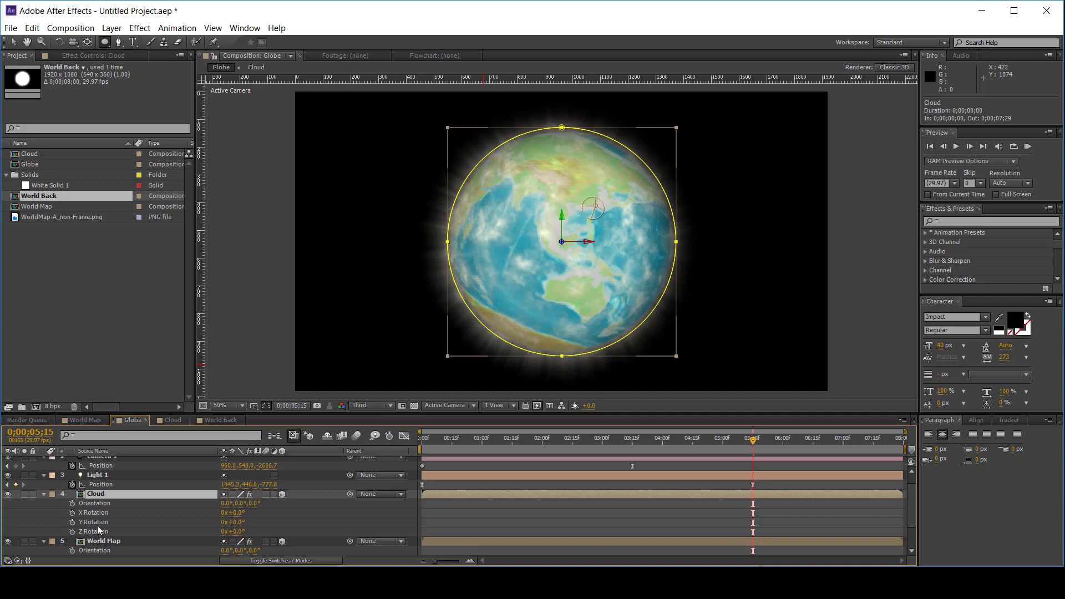
pyautogui.click(234, 533)
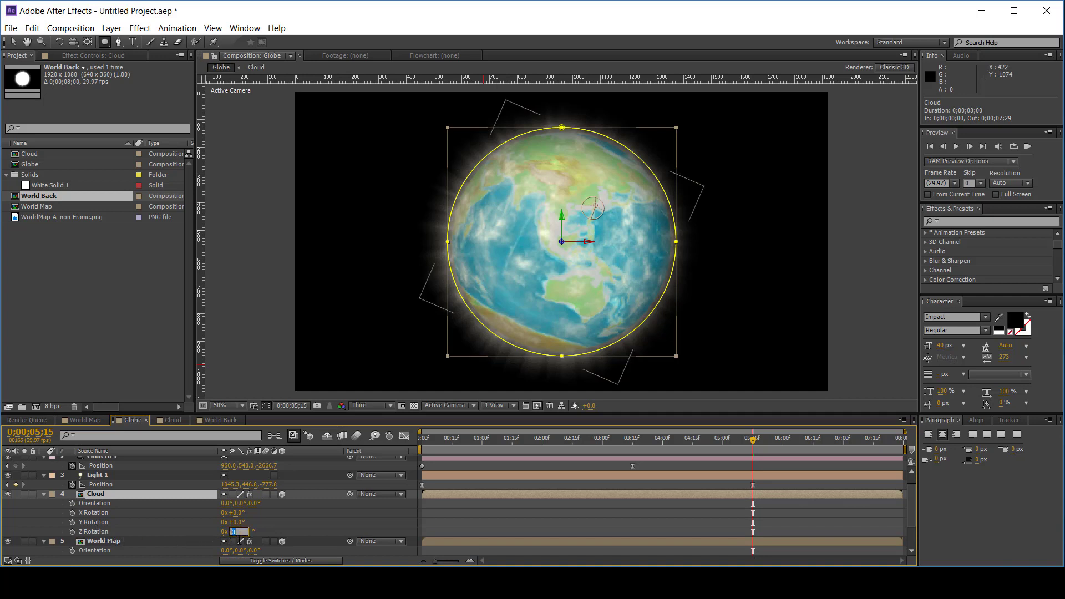
pyautogui.press('Return')
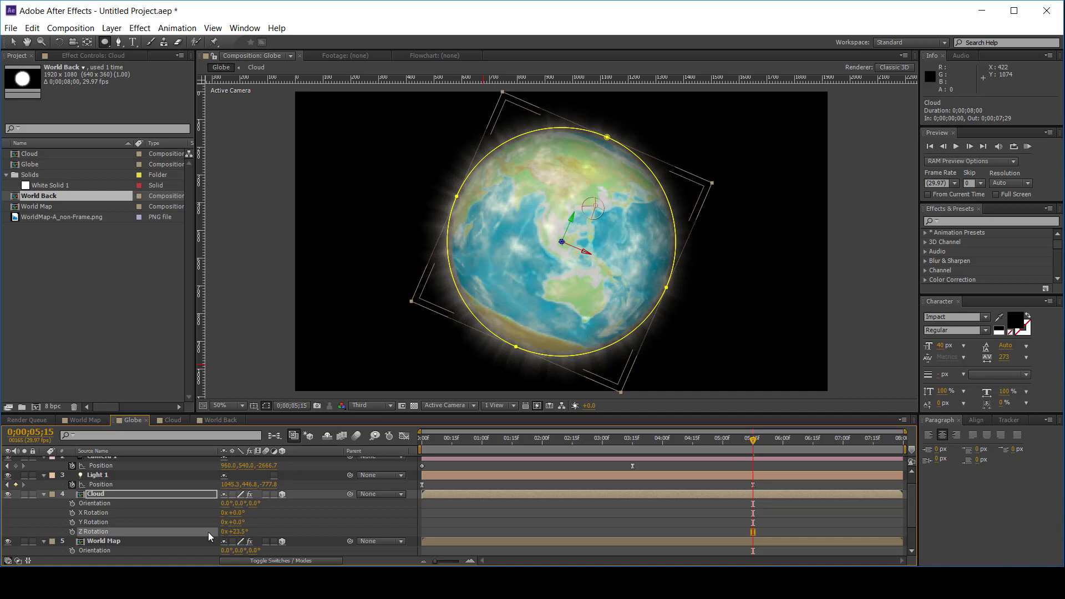
# Deselect the layers and run a RAM preview of the Globe composition to check the tilted rotation
pyautogui.click(21, 520)
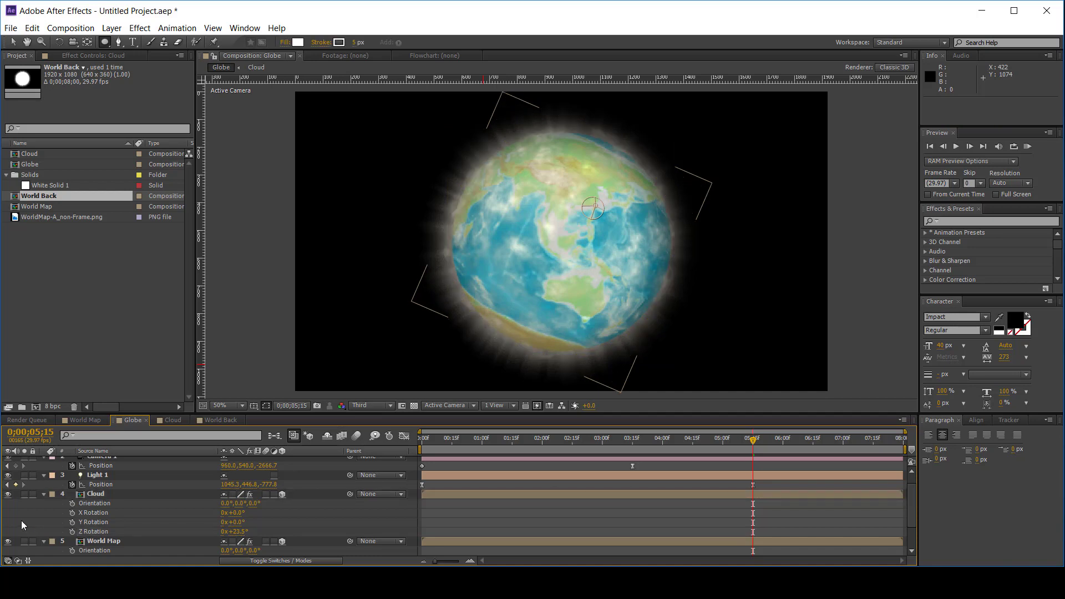
pyautogui.press('KP_0')
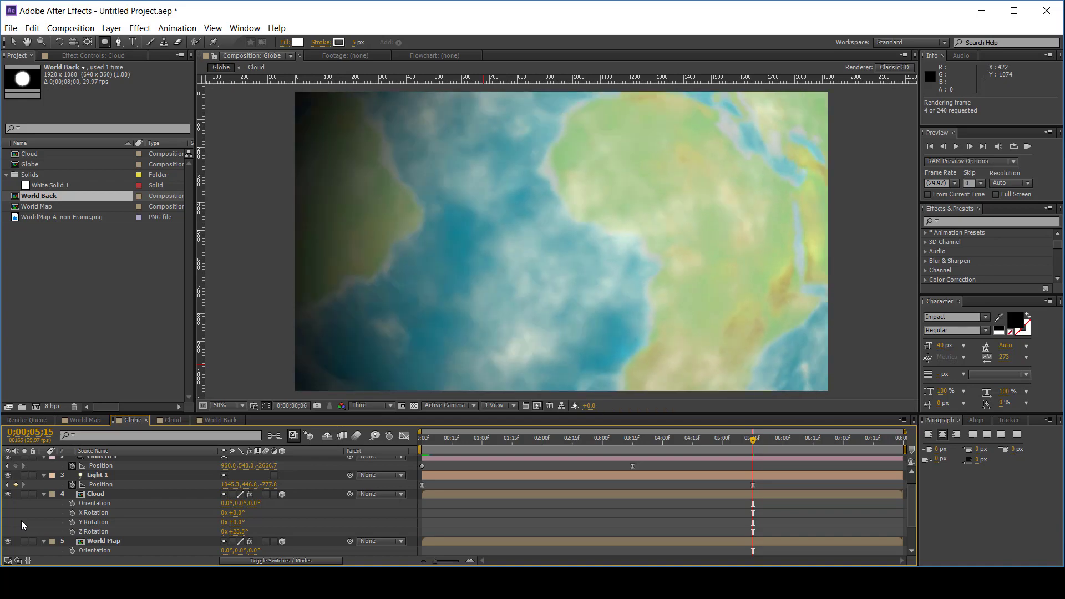